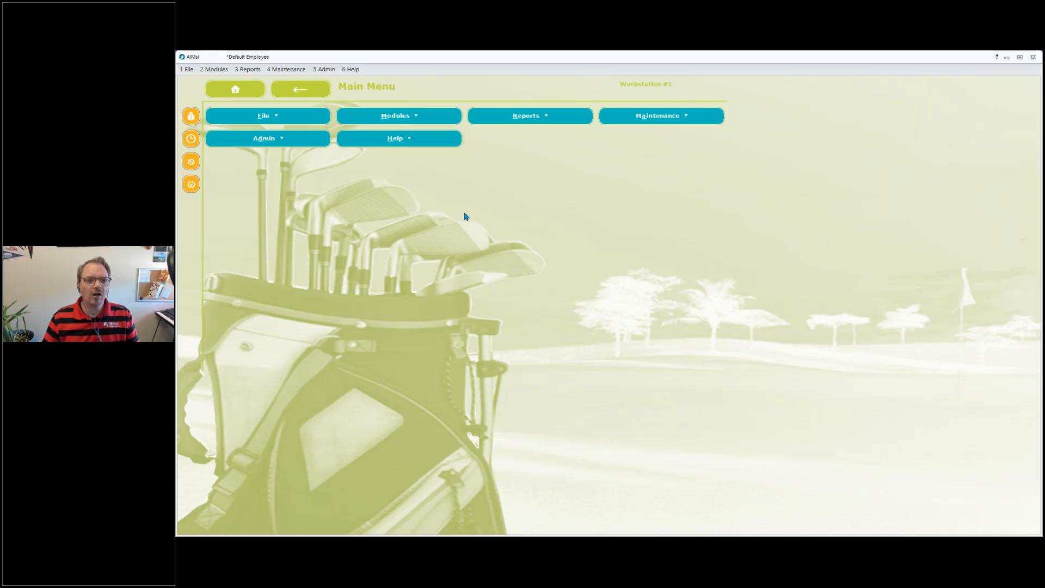
# Open the Non Inventory Categories maintenance window from the ledger settings.
pyautogui.click(285, 73)
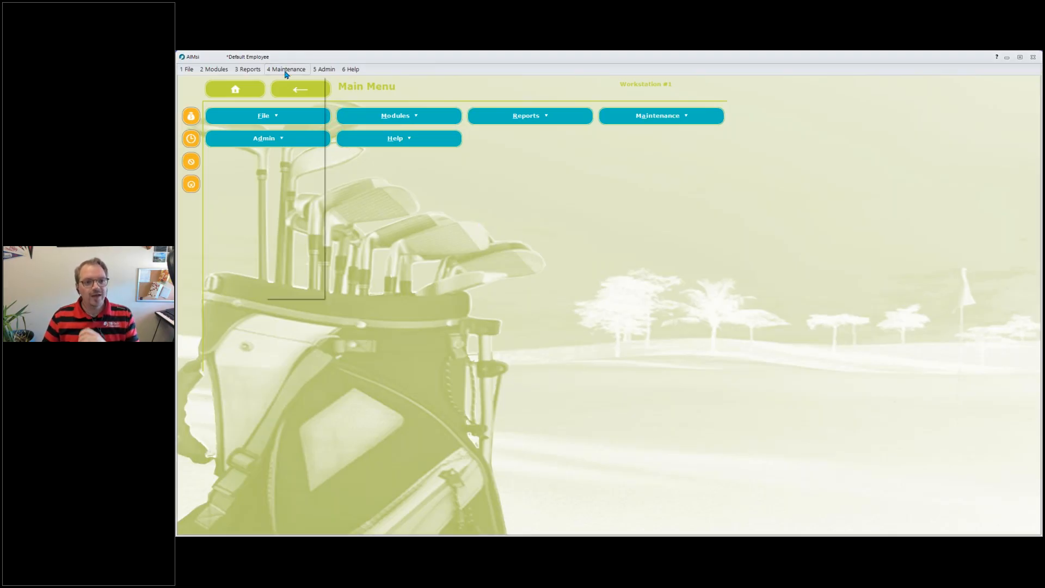
pyautogui.moveTo(295, 103)
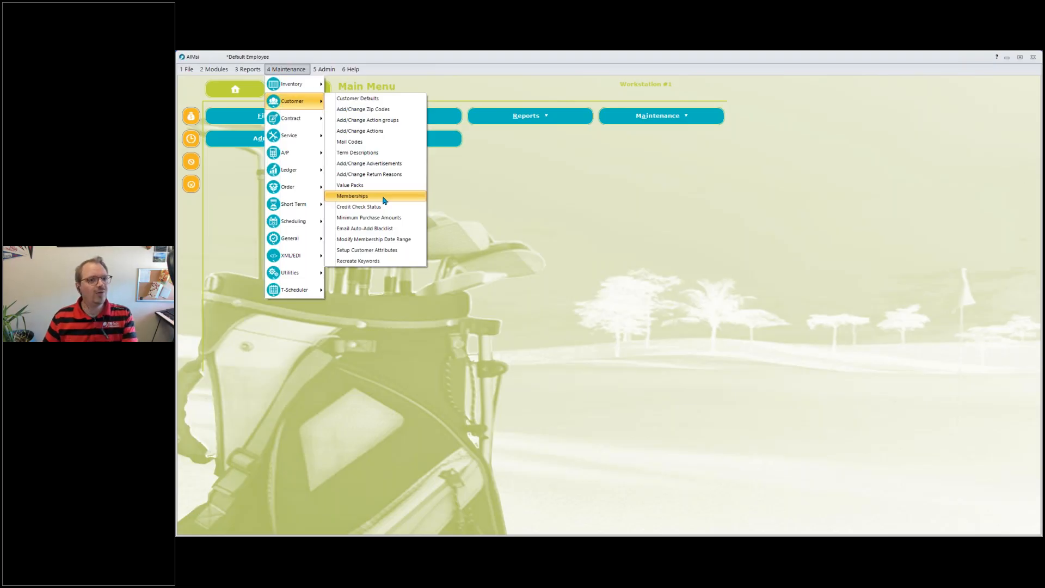
pyautogui.moveTo(308, 175)
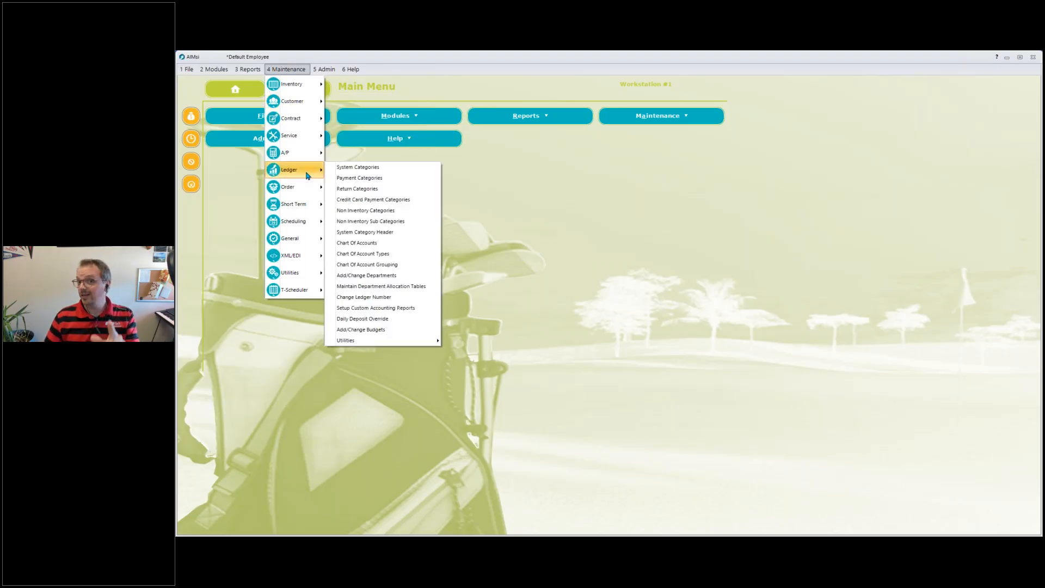
pyautogui.click(399, 212)
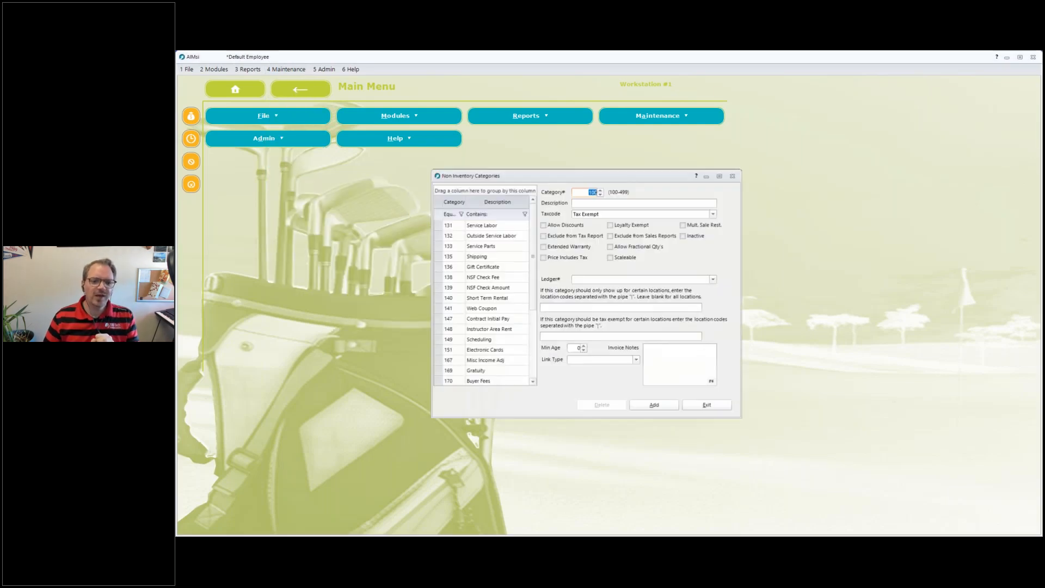
# Scroll the category list and inspect the 200 Membership category's settings.
pyautogui.click(532, 382)
pyautogui.scroll(-5, 533, 385)
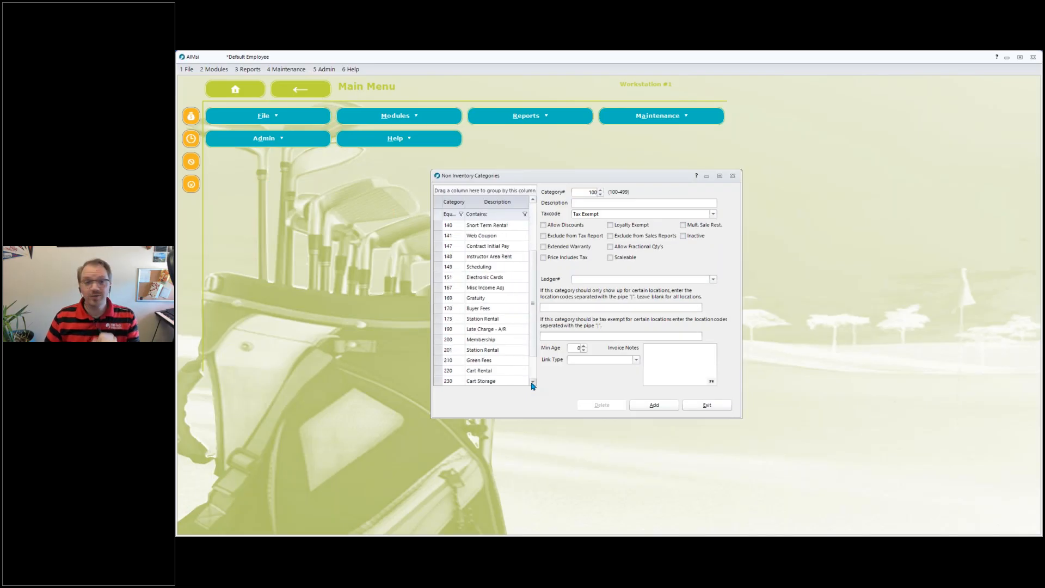
pyautogui.click(475, 310)
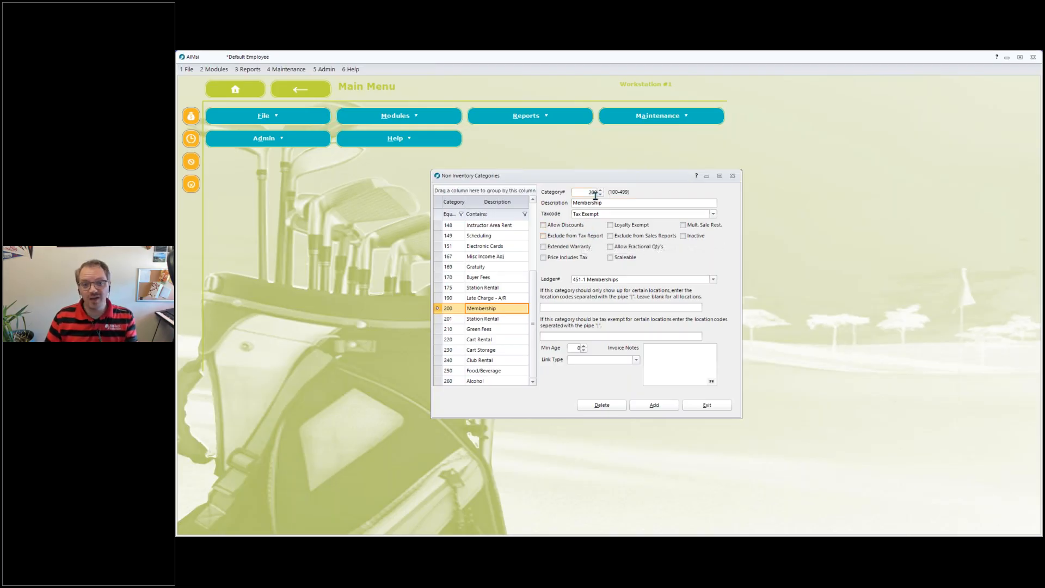
pyautogui.click(581, 191)
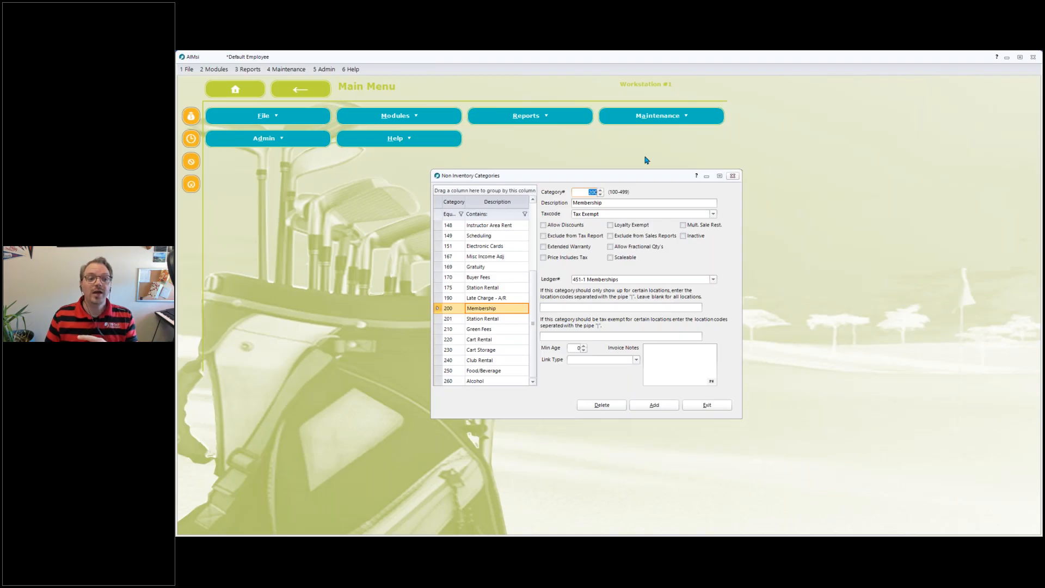
# Open the Non Inventory Sub Categories window.
pyautogui.click(288, 69)
pyautogui.moveTo(293, 170)
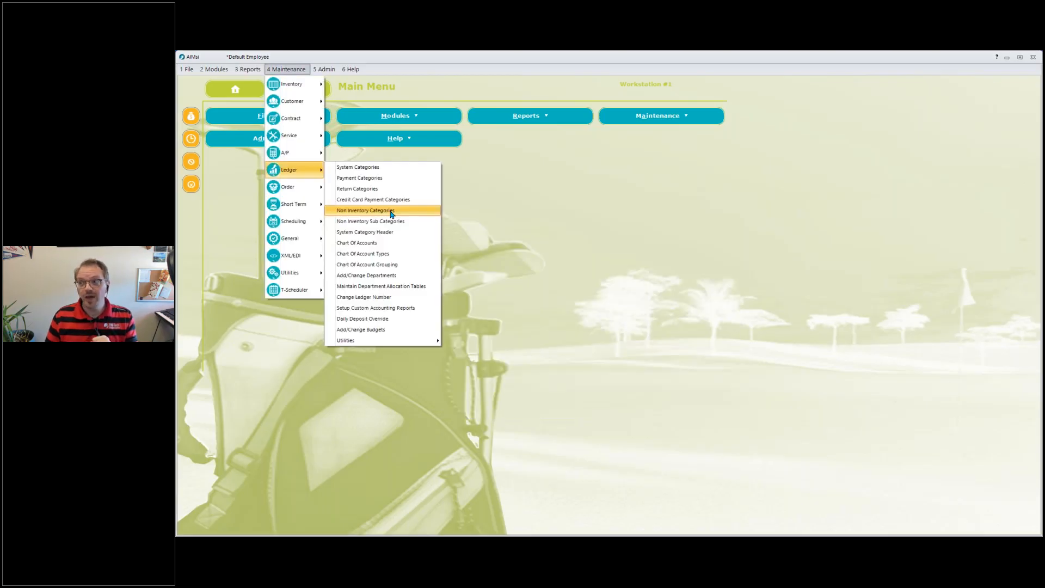
pyautogui.click(388, 223)
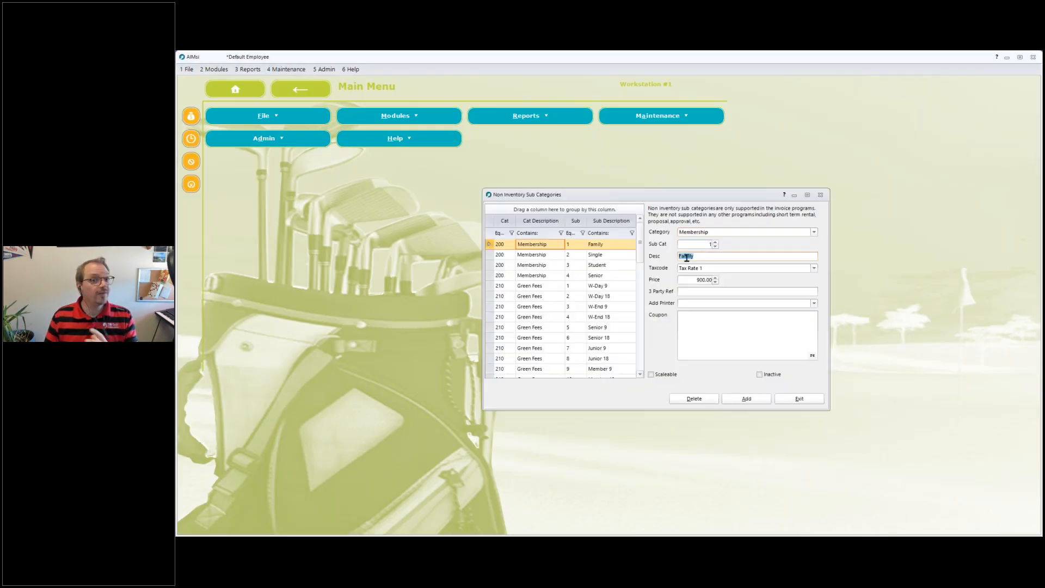
# Review the Family, Single, Student and Senior membership subcategories and their prices.
pyautogui.click(702, 280)
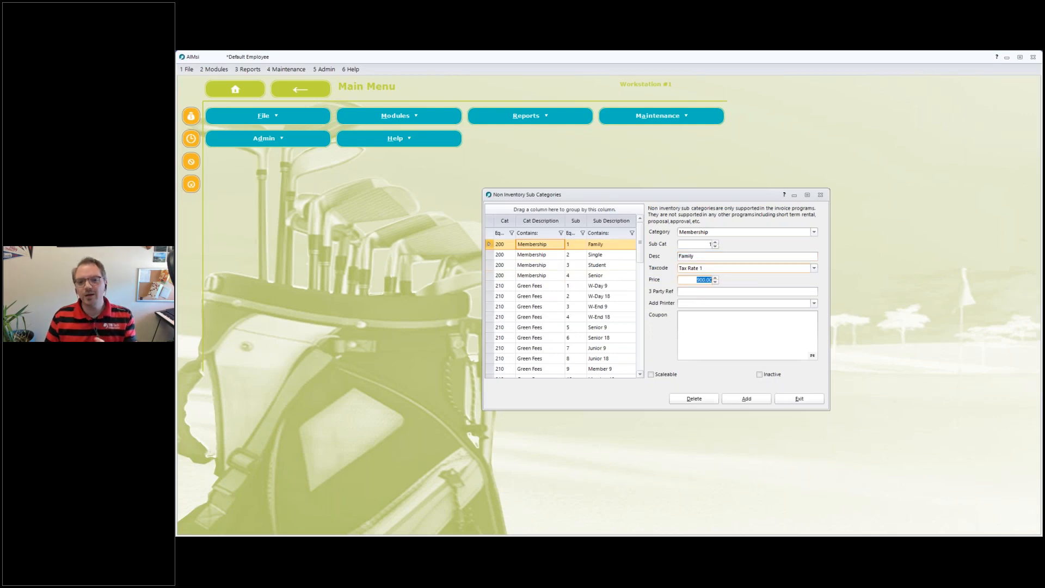
pyautogui.click(536, 256)
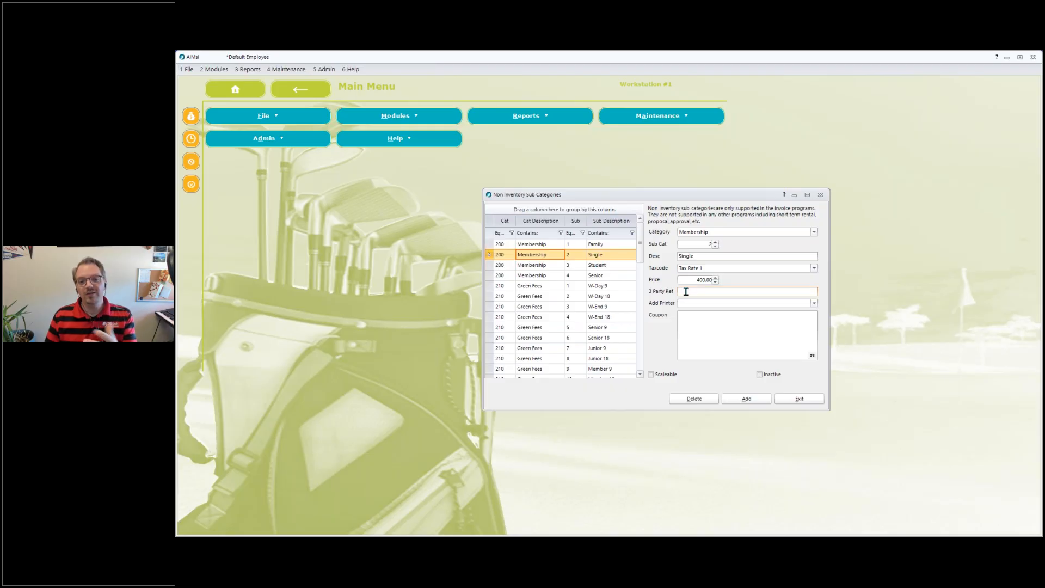
pyautogui.click(692, 280)
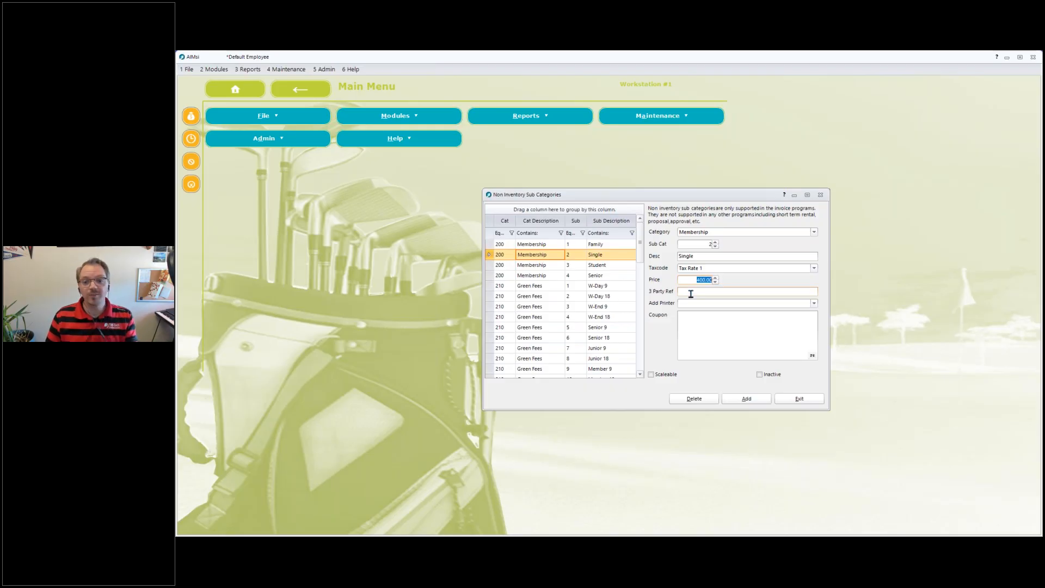
pyautogui.click(558, 265)
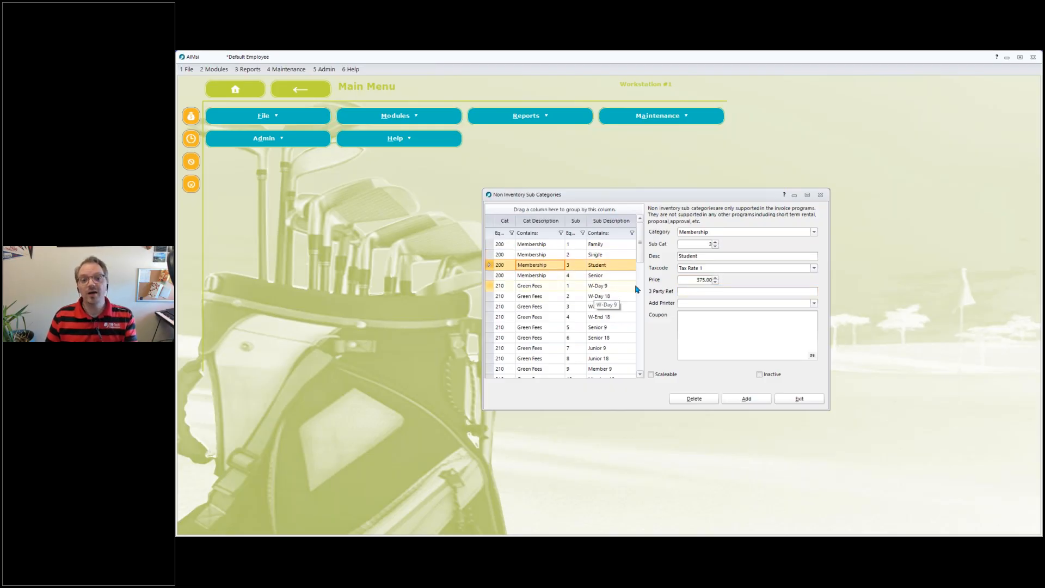
pyautogui.click(699, 280)
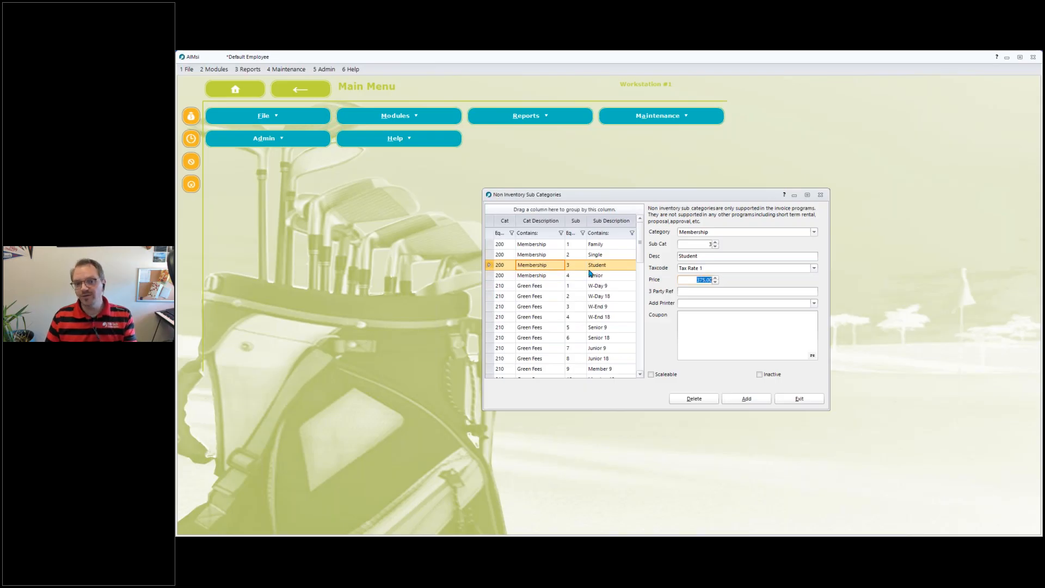
pyautogui.click(557, 279)
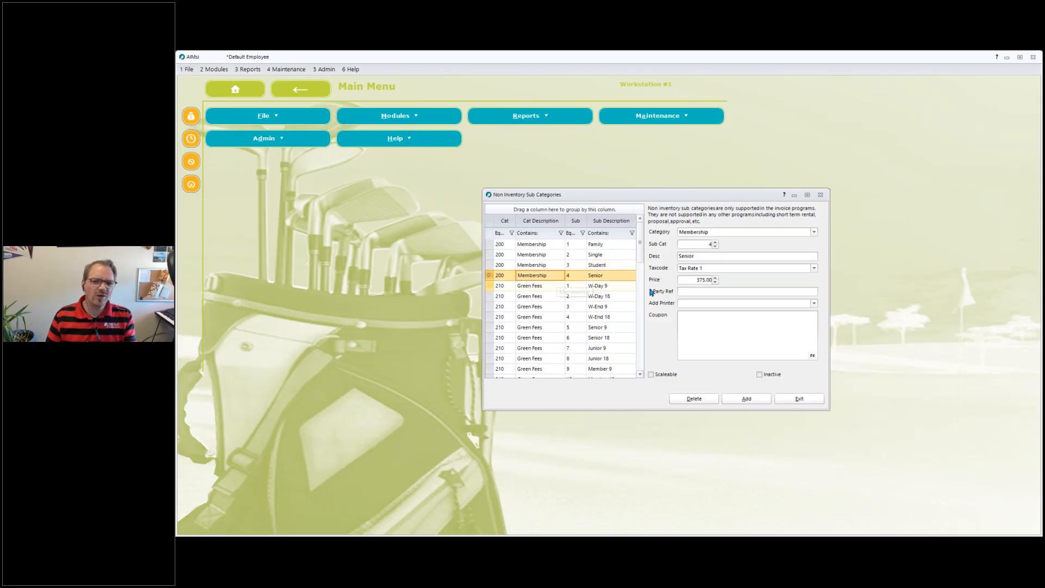
pyautogui.click(699, 280)
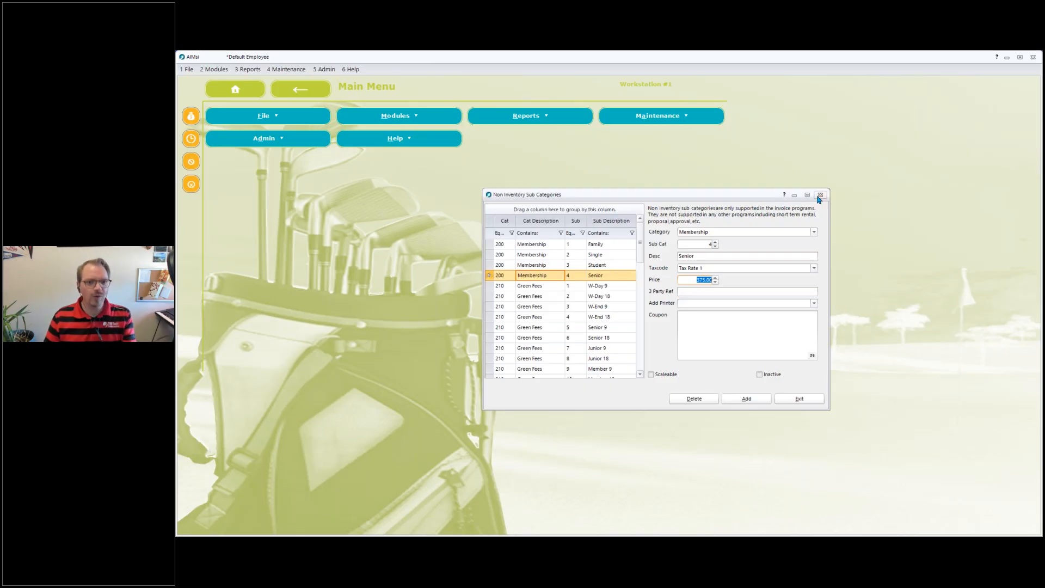
# Close the subcategory window and open the customer Memberships maintenance window.
pyautogui.press('Escape')
pyautogui.click(286, 69)
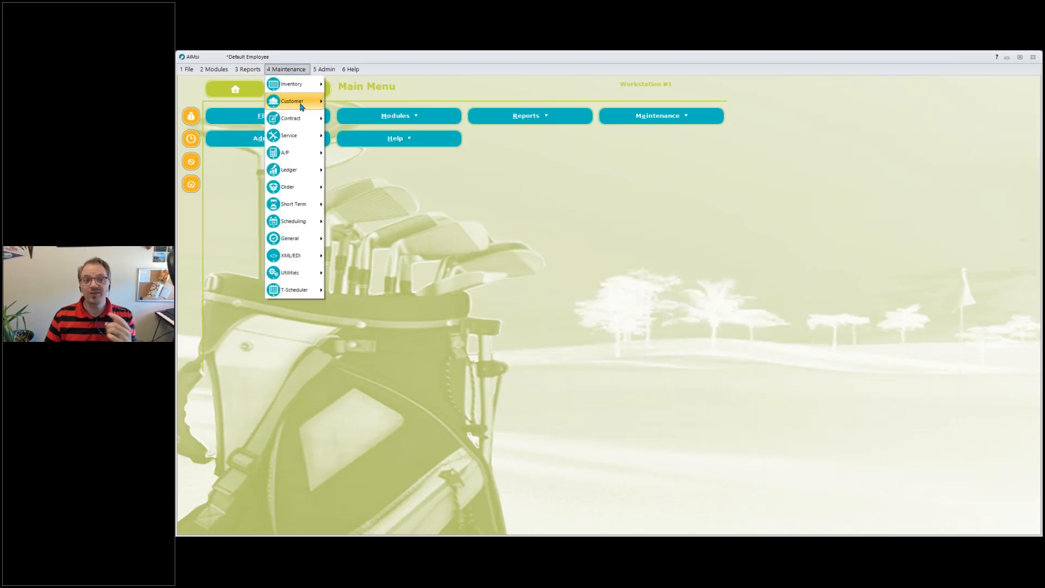
pyautogui.moveTo(299, 101)
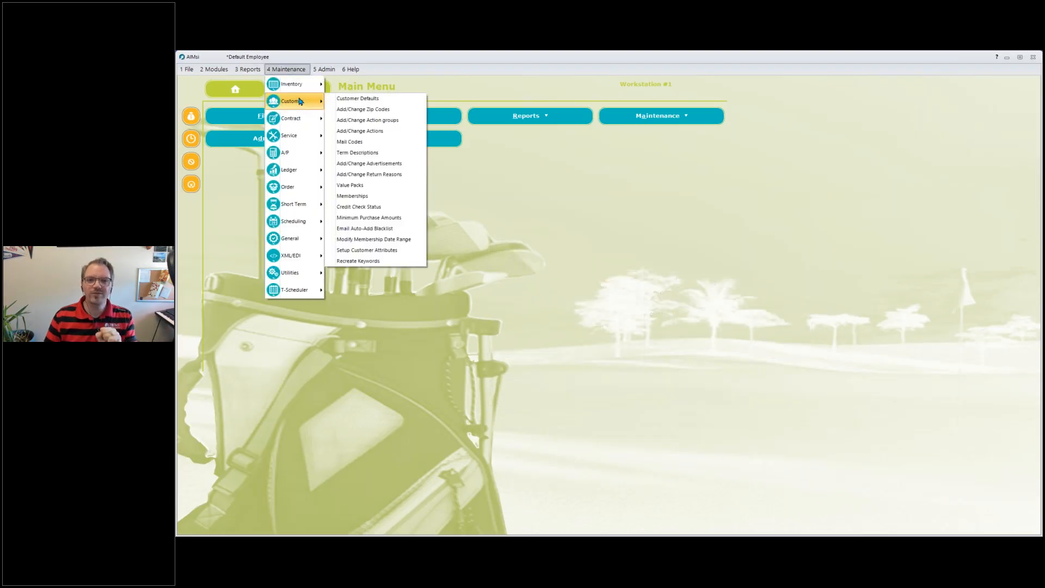
pyautogui.click(359, 197)
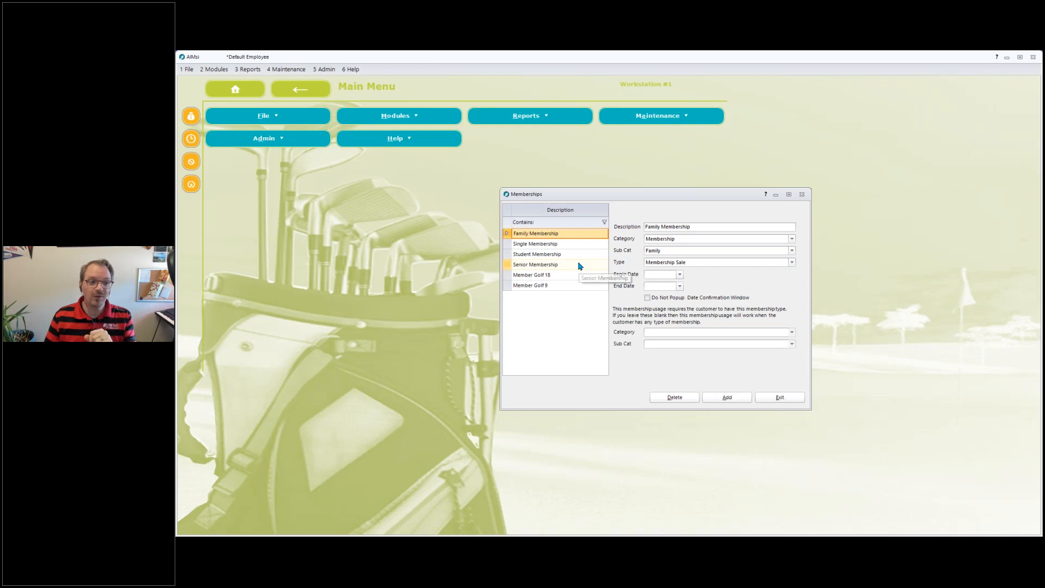
# Inspect the membership type options and review the Single, Student and Senior memberships.
pyautogui.click(791, 262)
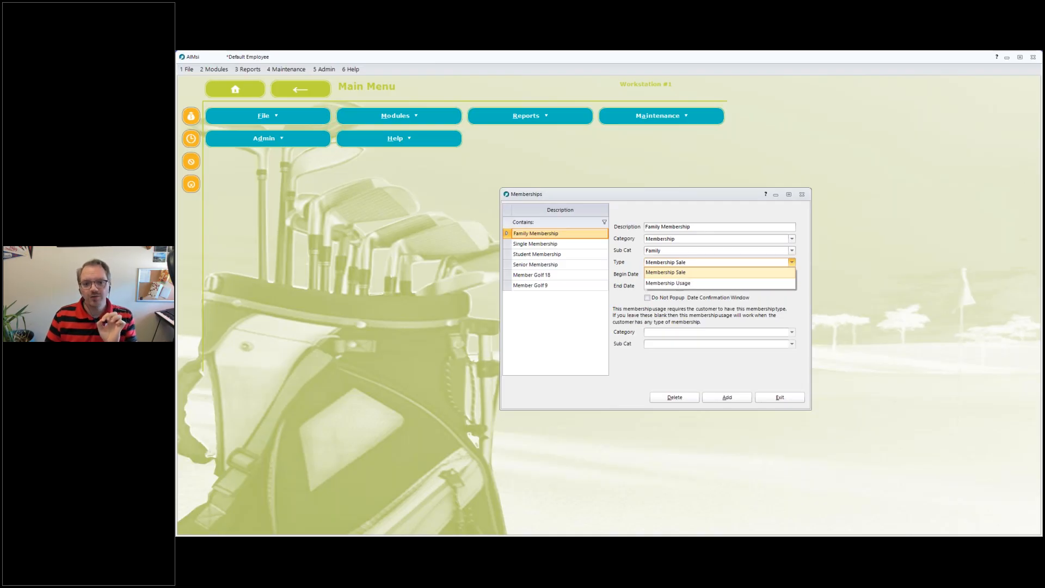
pyautogui.moveTo(637, 265)
pyautogui.mouseDown()
pyautogui.moveTo(694, 260)
pyautogui.moveTo(685, 239)
pyautogui.moveTo(672, 251)
pyautogui.mouseUp()
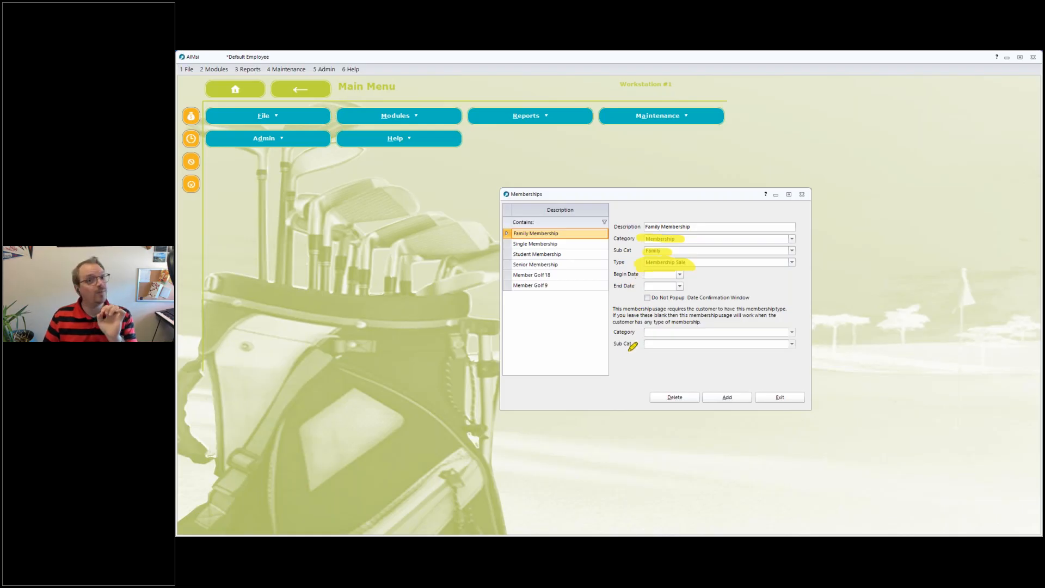
pyautogui.click(650, 370)
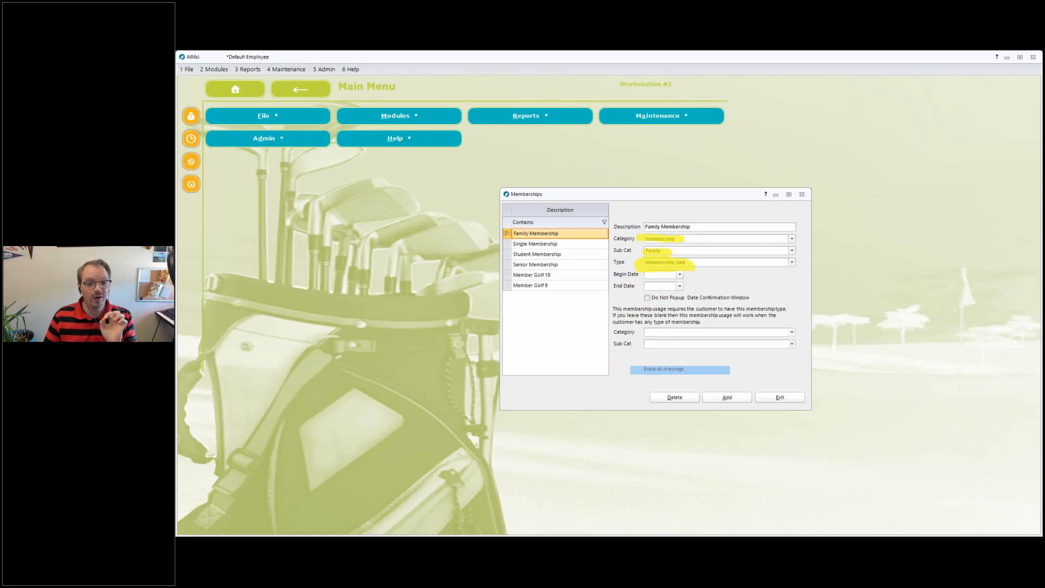
pyautogui.click(645, 347)
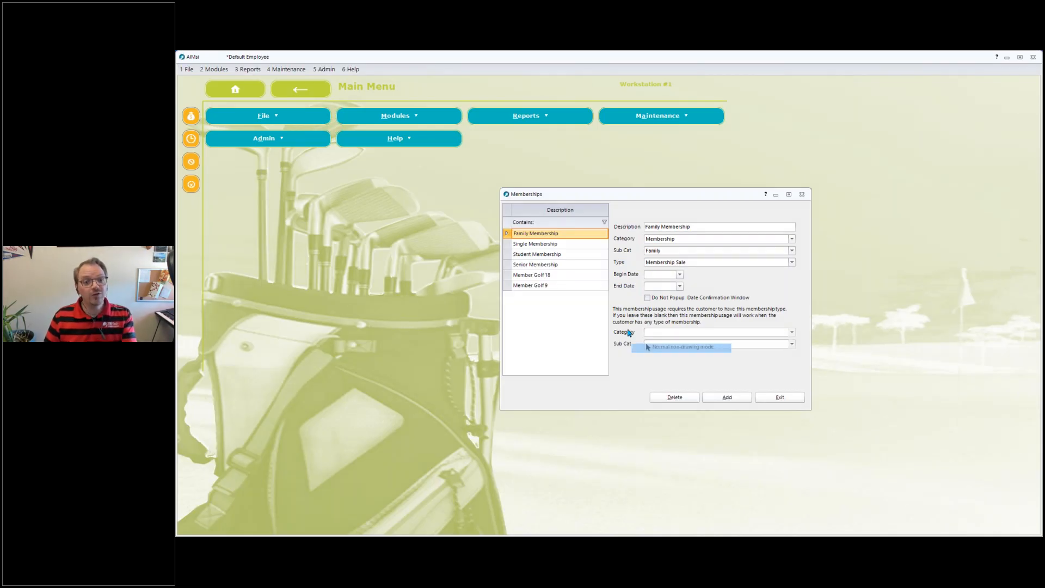
pyautogui.click(548, 243)
pyautogui.click(552, 254)
pyautogui.click(555, 265)
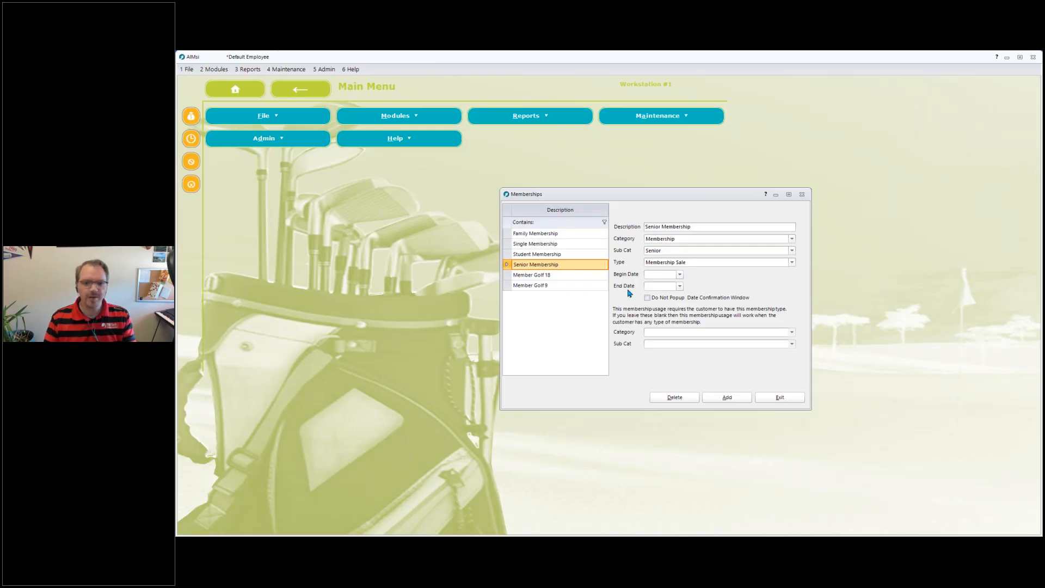
pyautogui.click(679, 274)
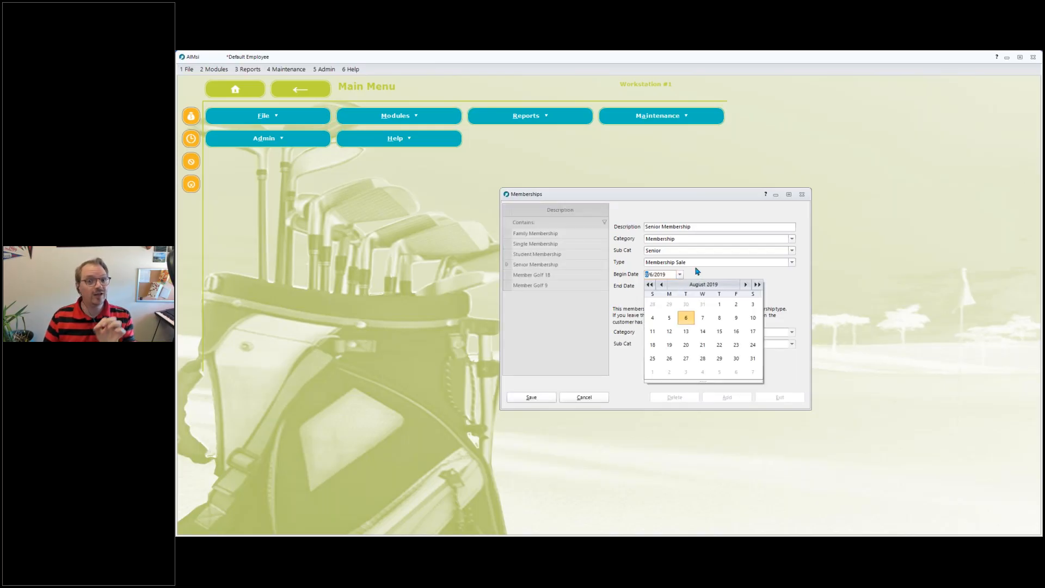
pyautogui.click(697, 270)
pyautogui.click(679, 286)
pyautogui.click(708, 281)
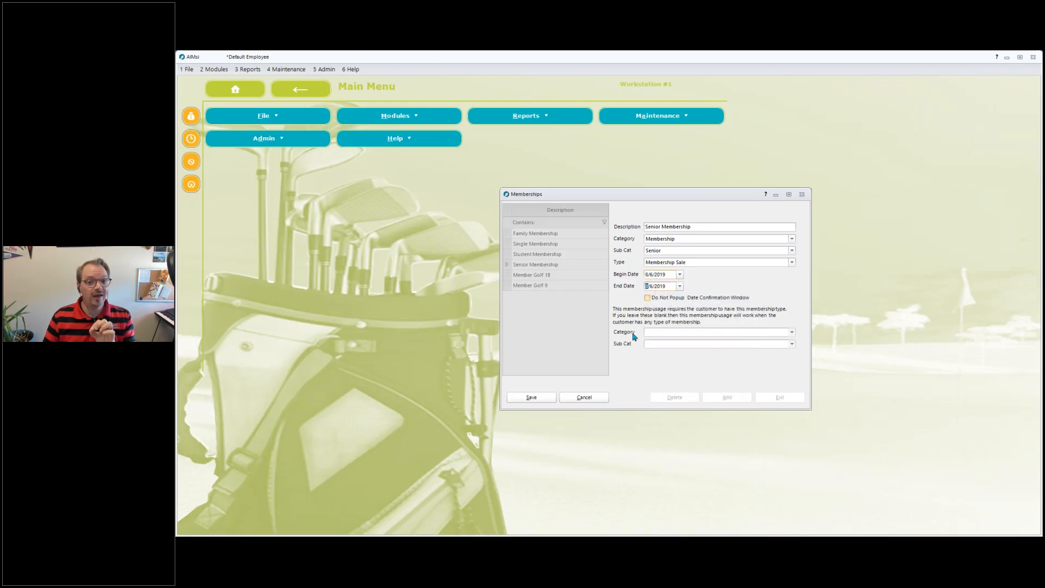
pyautogui.click(583, 396)
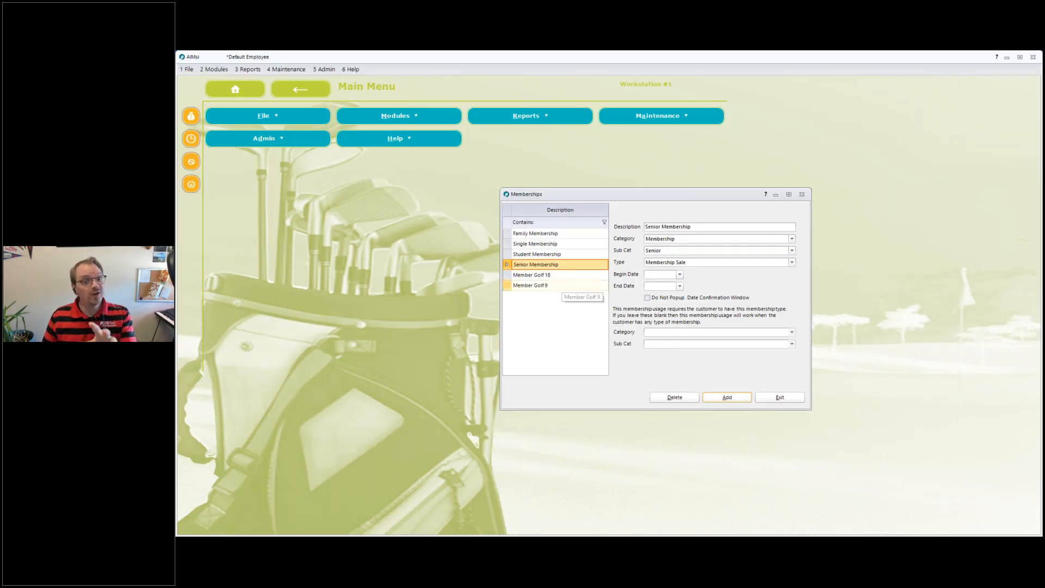
# Inspect the Member Golf 18 membership, then open the Non Inventory Sub Categories window.
pyautogui.click(563, 279)
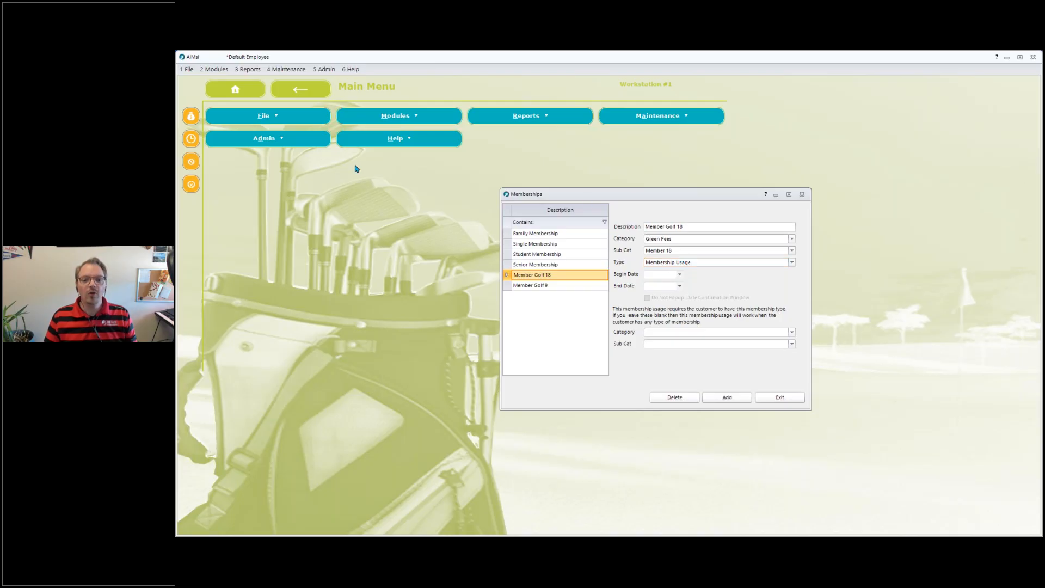
pyautogui.click(278, 70)
pyautogui.moveTo(313, 170)
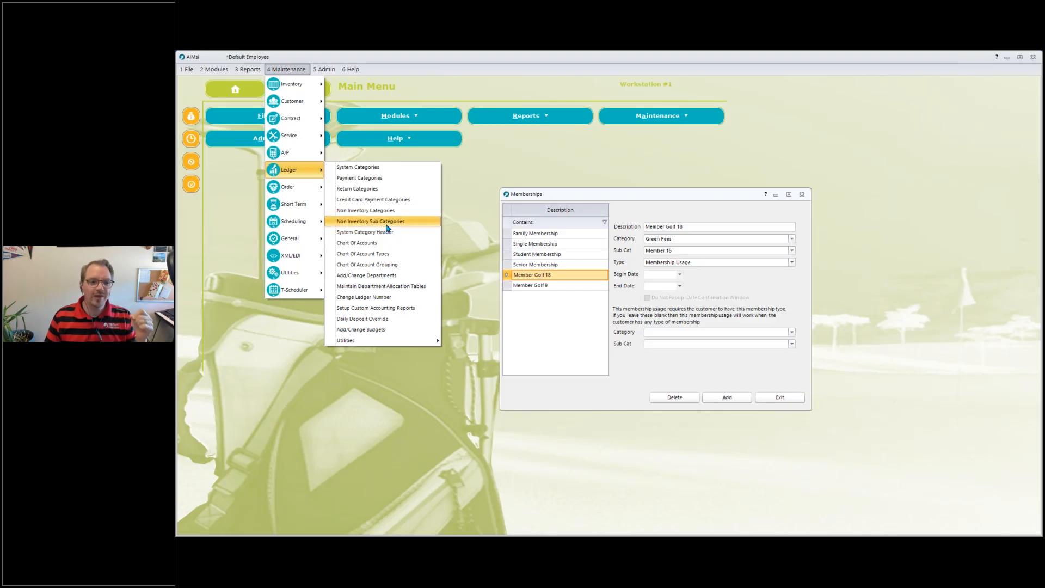
pyautogui.click(427, 296)
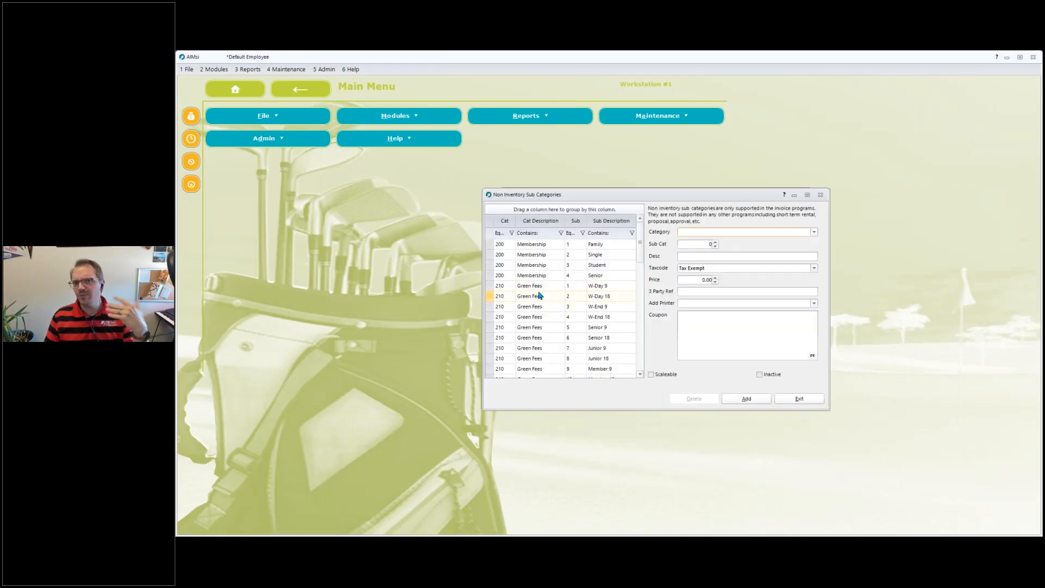
# Scroll through the Green Fees subcategories and inspect the Member 9 subcategory's price.
pyautogui.click(538, 288)
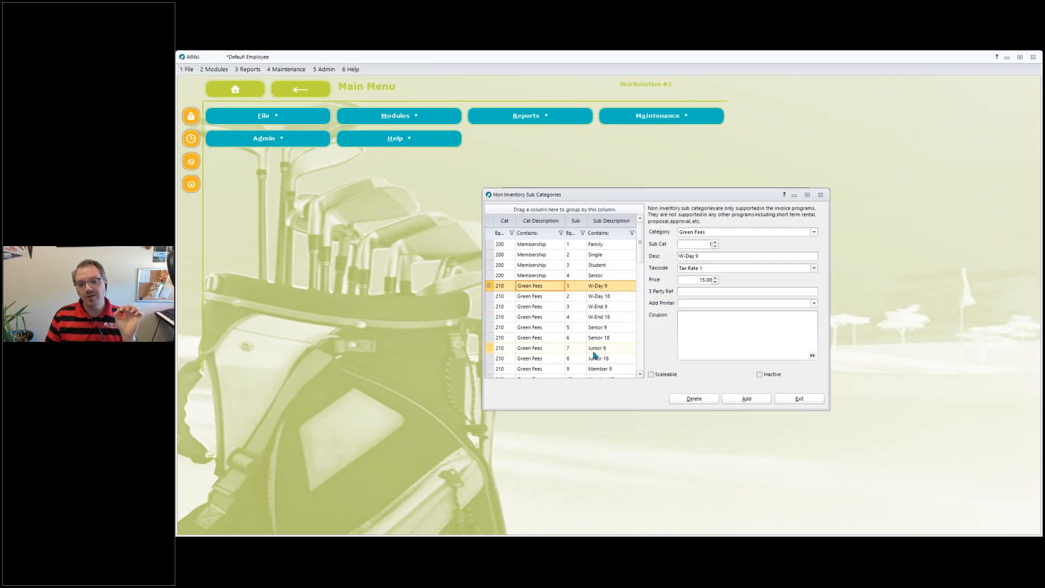
pyautogui.click(605, 308)
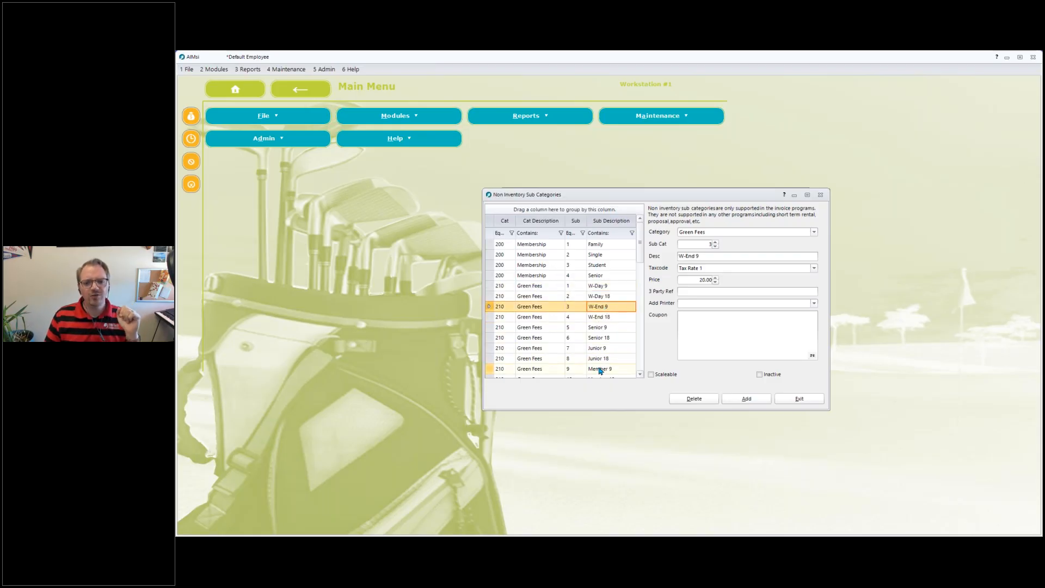
pyautogui.click(640, 374)
pyautogui.click(640, 374)
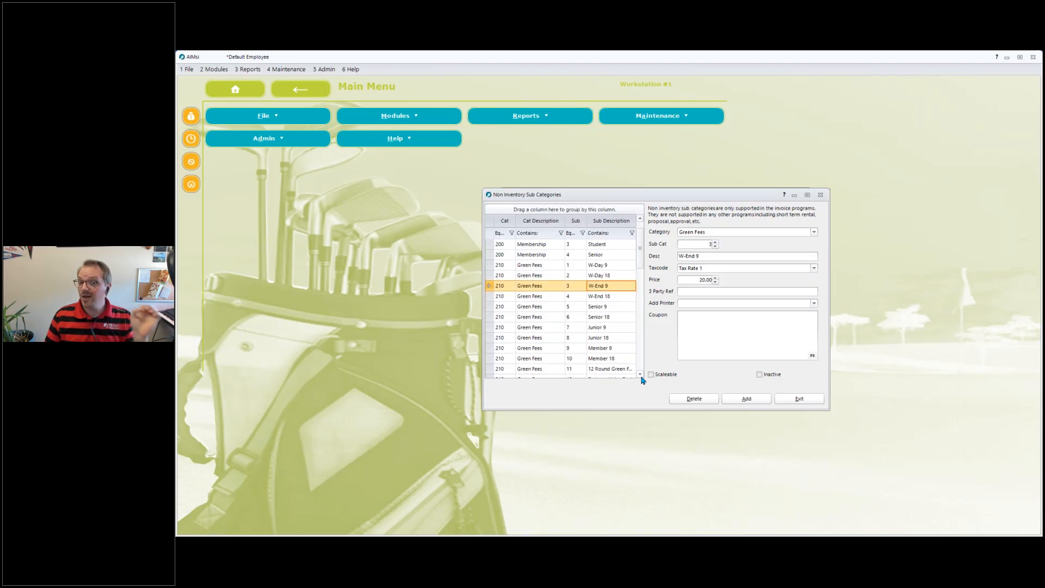
pyautogui.click(641, 377)
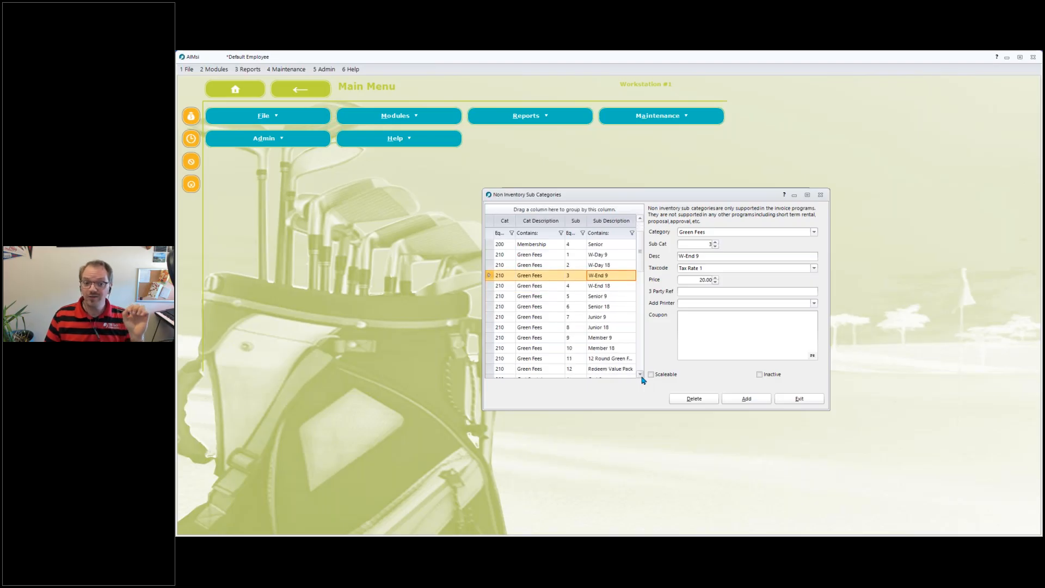
pyautogui.click(603, 339)
pyautogui.click(706, 280)
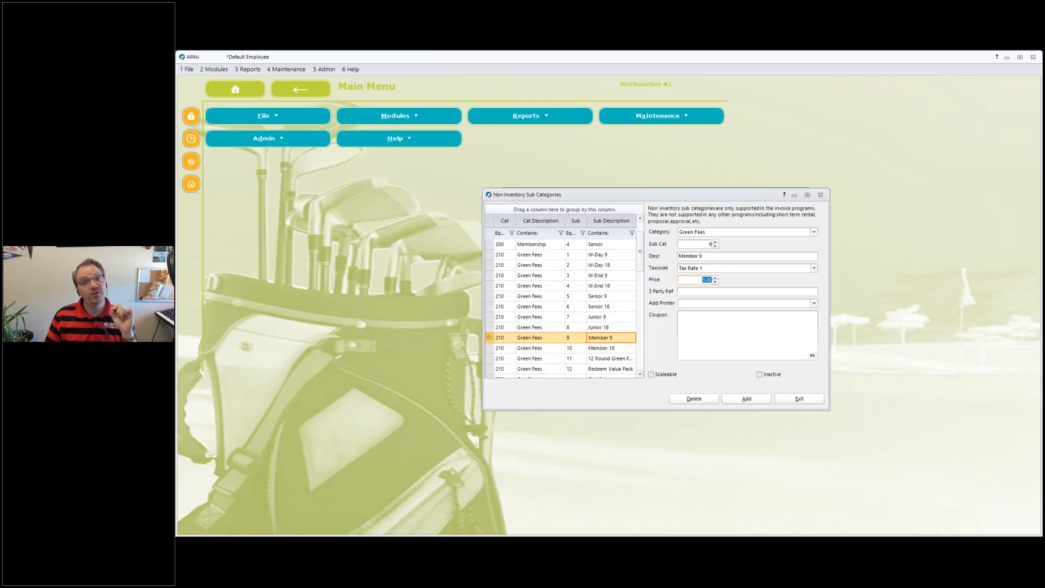
# Inspect the Member 18 subcategory and place its window beside the Memberships window for comparison.
pyautogui.click(612, 351)
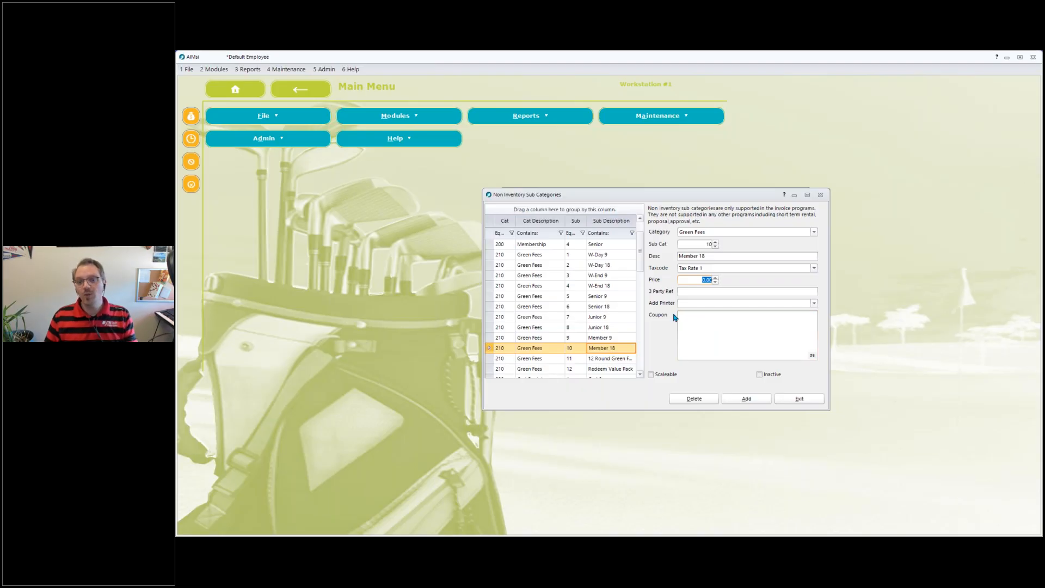
pyautogui.moveTo(647, 198); pyautogui.dragTo(758, 260)
pyautogui.click(561, 195)
pyautogui.moveTo(560, 194); pyautogui.dragTo(439, 156)
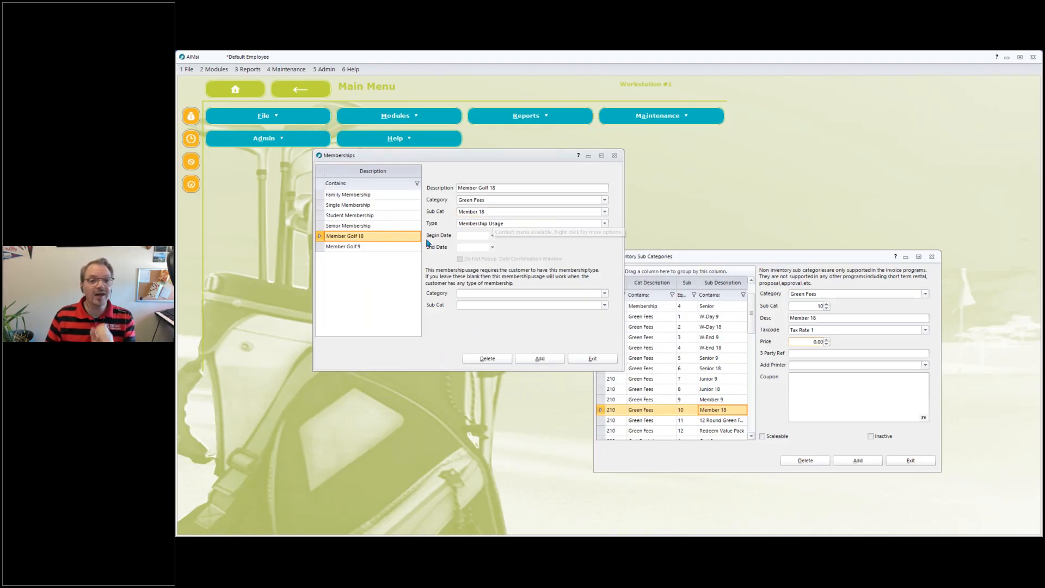
# Select the Member Golf 9 membership, then close the subcategory and Memberships windows.
pyautogui.click(384, 249)
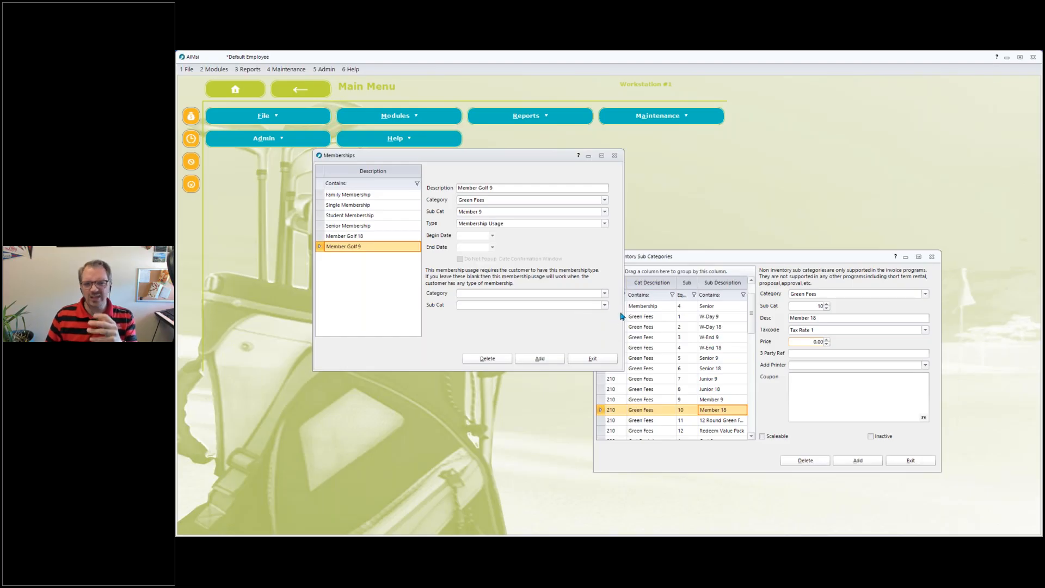
pyautogui.click(899, 467)
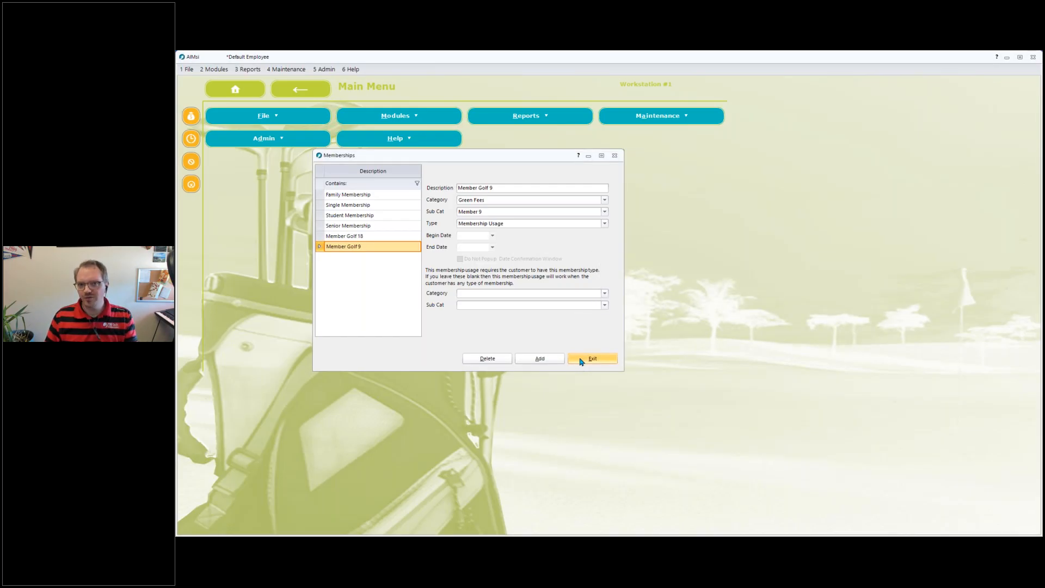
pyautogui.click(581, 360)
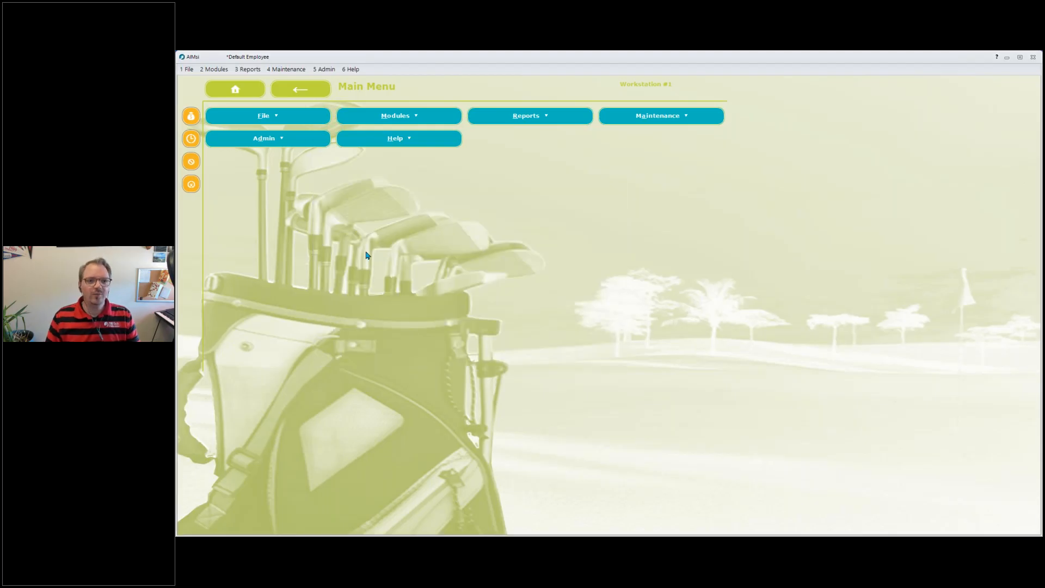
# Open Point of Sale and select the customer by searching for their first name.
pyautogui.click(193, 117)
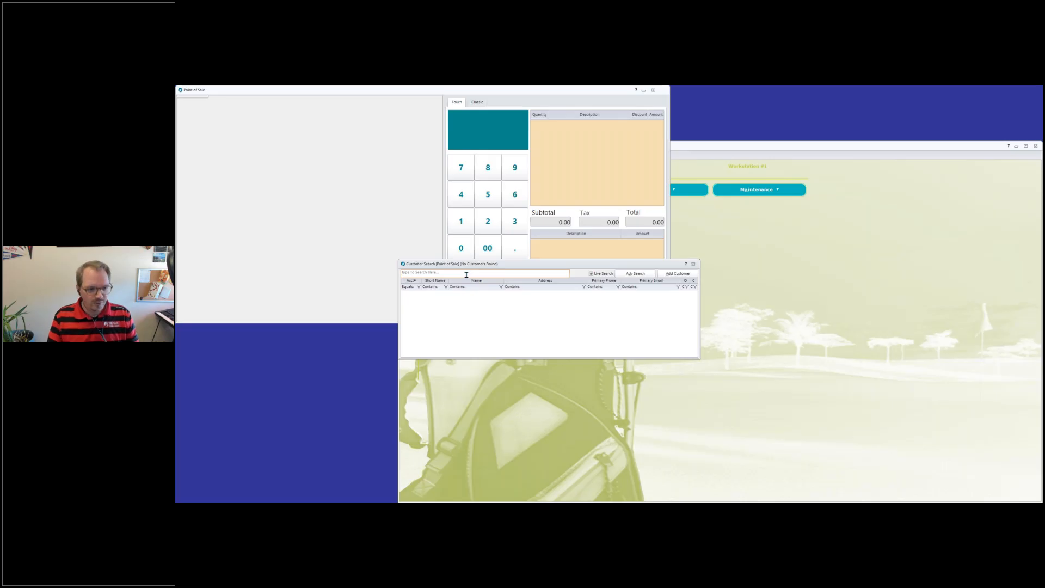
pyautogui.write('mike')
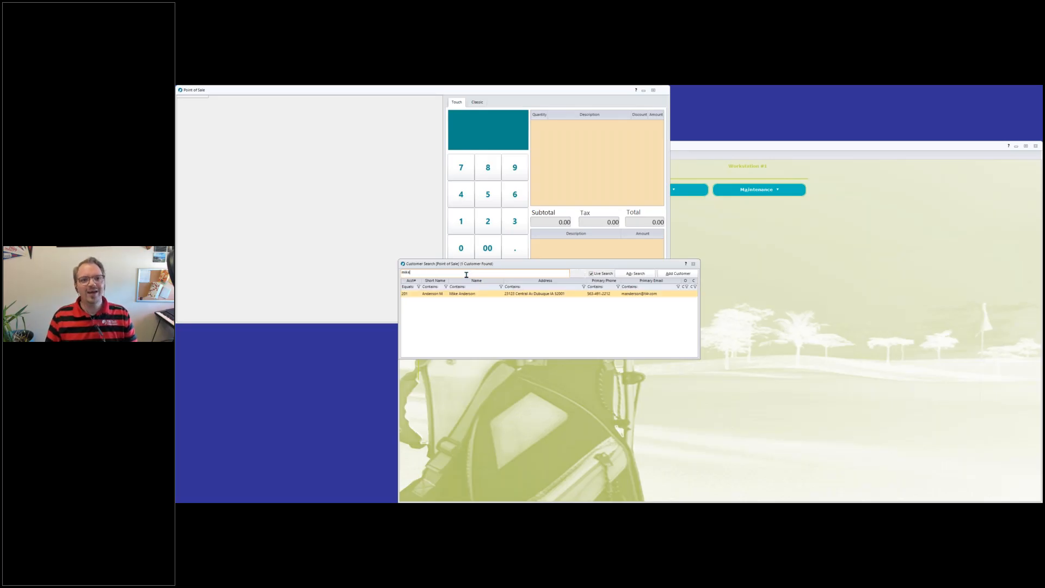
pyautogui.press('Return')
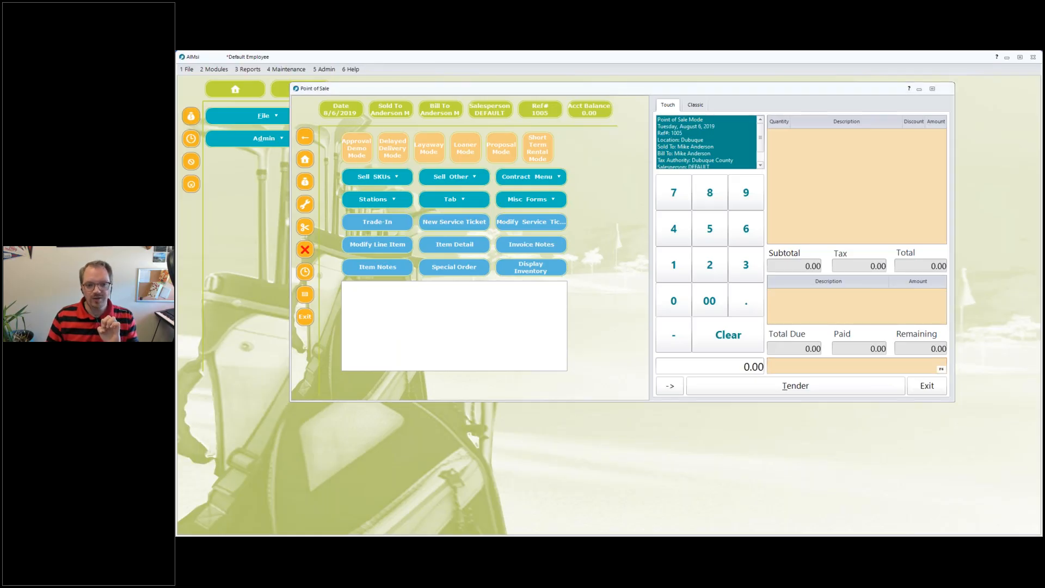
# Open the Sell Other items and switch the sale entry to the Classic view.
pyautogui.moveTo(348, 290); pyautogui.dragTo(465, 326)
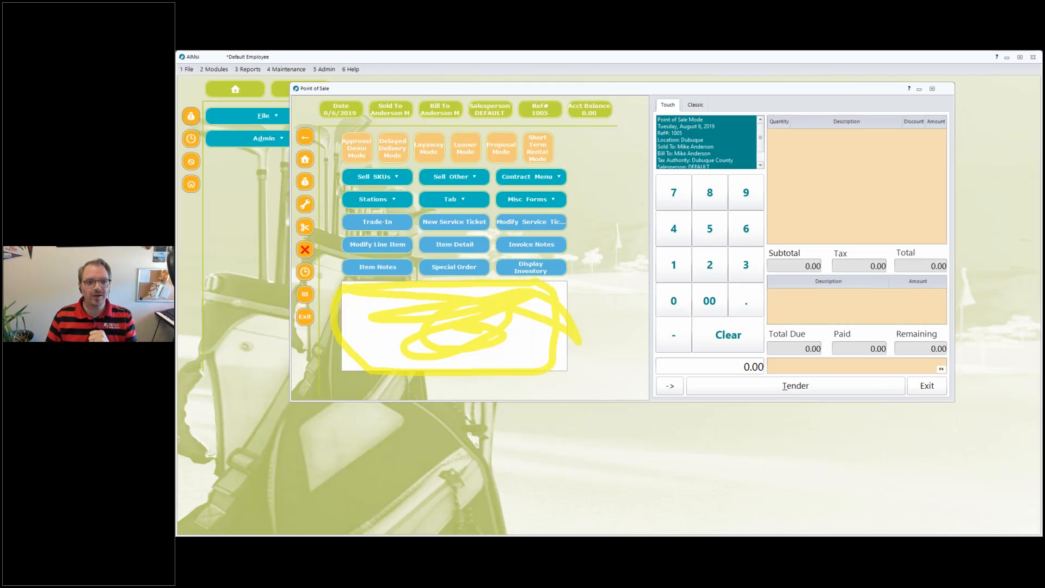
pyautogui.press('Escape')
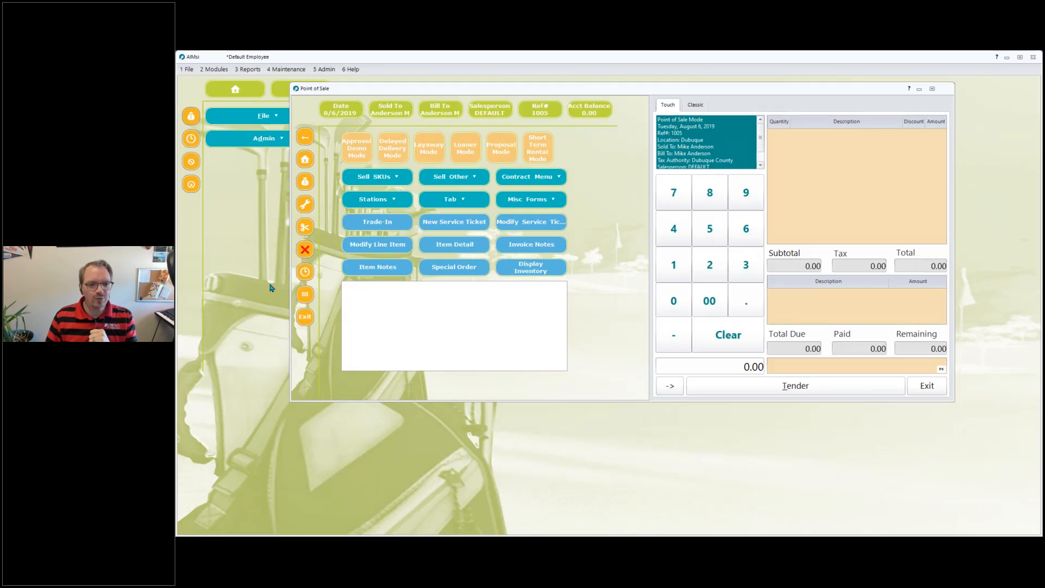
pyautogui.click(418, 183)
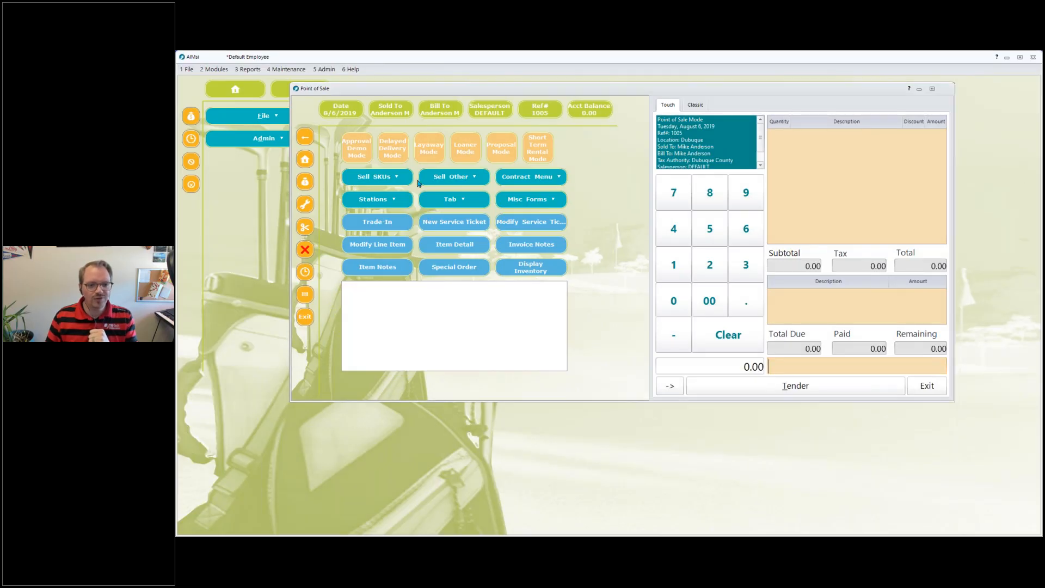
pyautogui.click(419, 183)
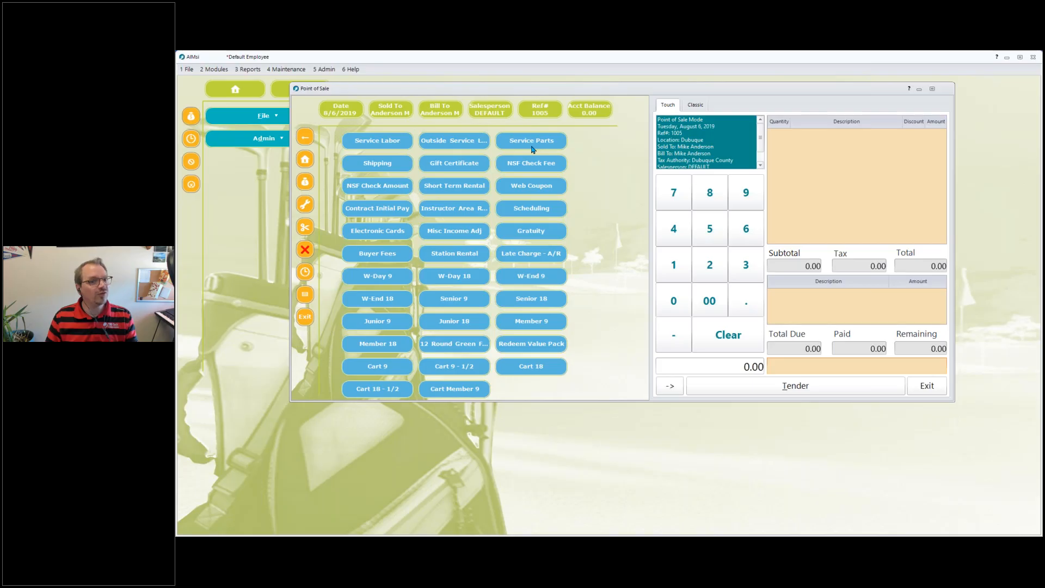
pyautogui.click(695, 105)
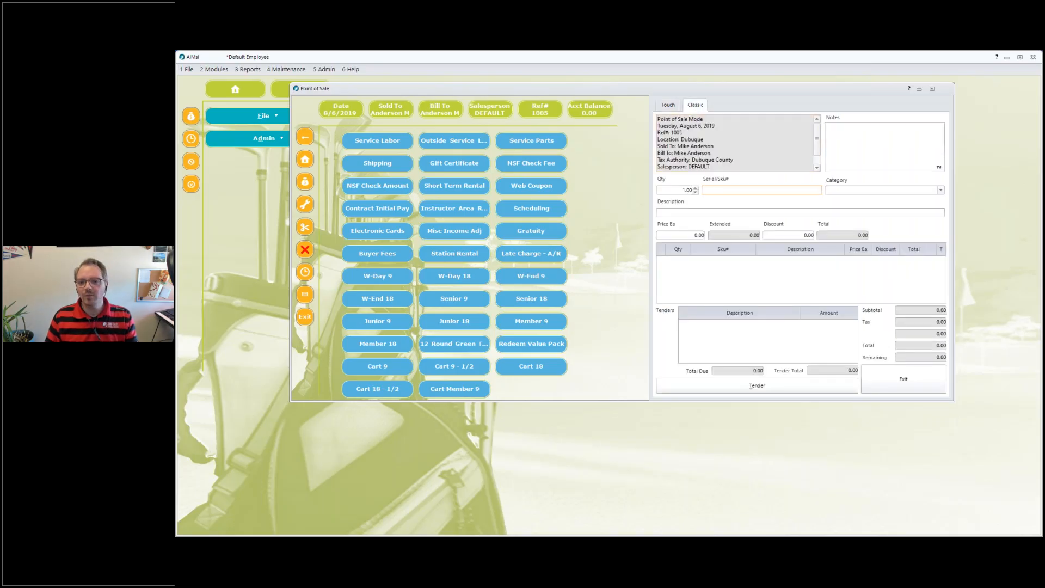
# Choose the Membership category and the Single subcategory for a new line item.
pyautogui.click(886, 190)
pyautogui.click(940, 247)
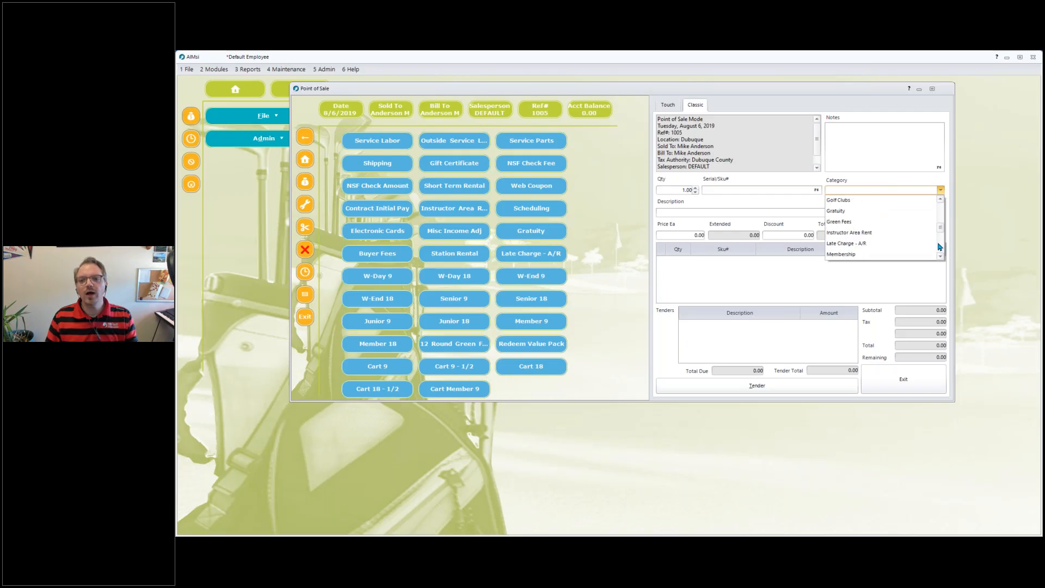
pyautogui.click(865, 254)
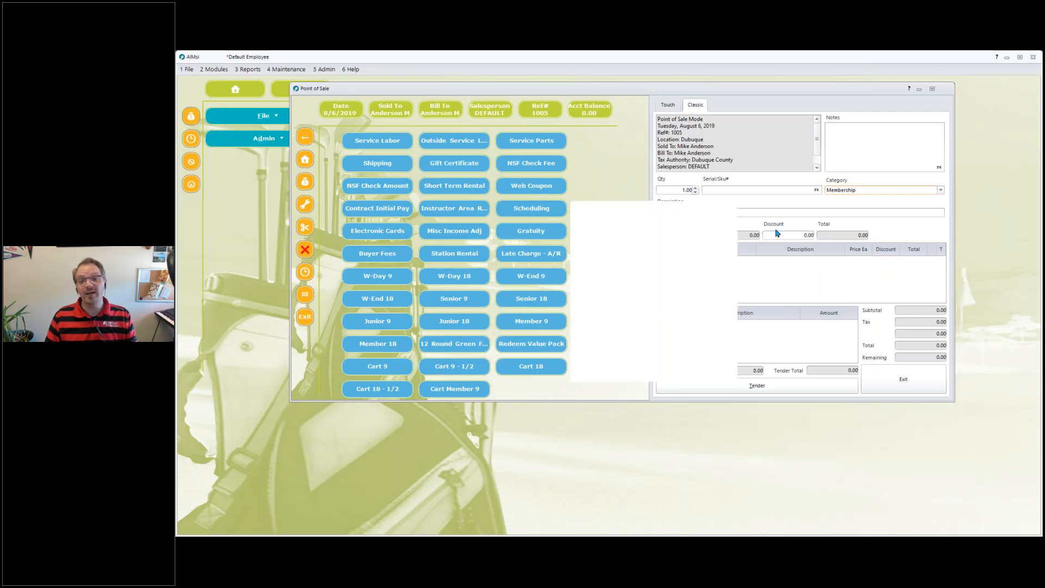
pyautogui.click(651, 283)
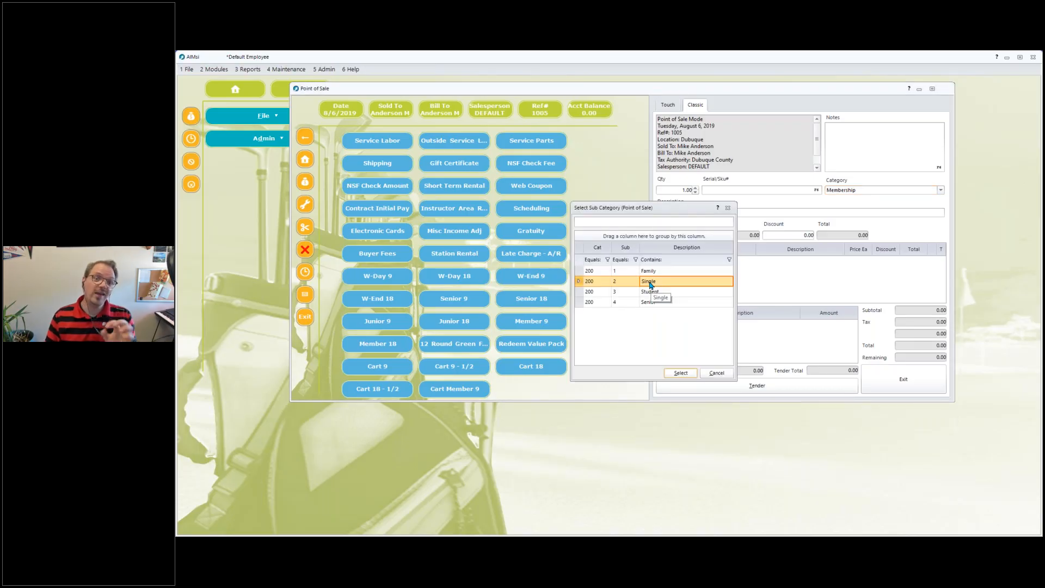
pyautogui.doubleClick(650, 283)
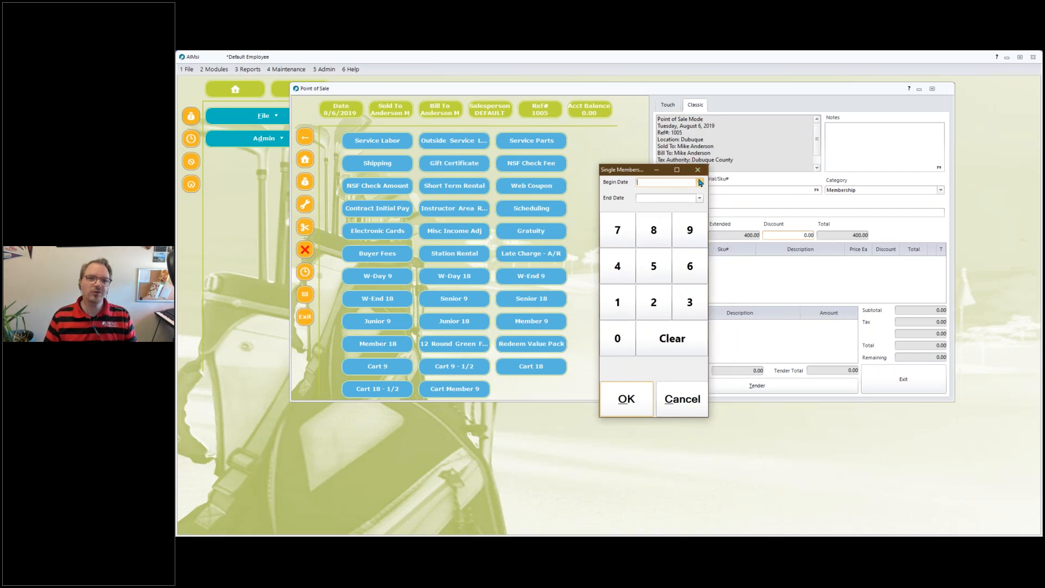
# Set the Single membership's begin date to 8/6/2019 and its end date to 8/6/2020.
pyautogui.click(701, 183)
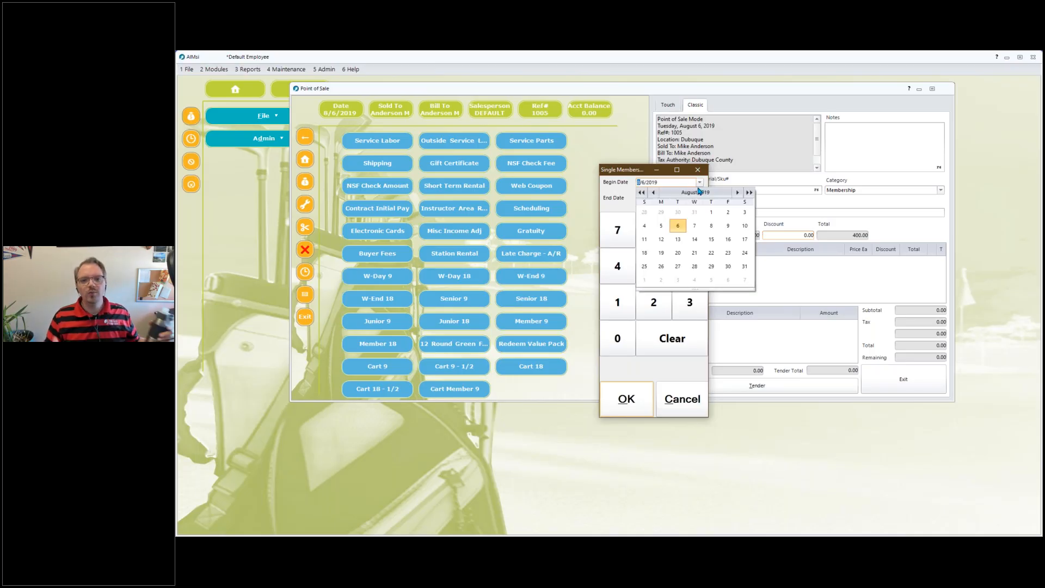
pyautogui.click(677, 226)
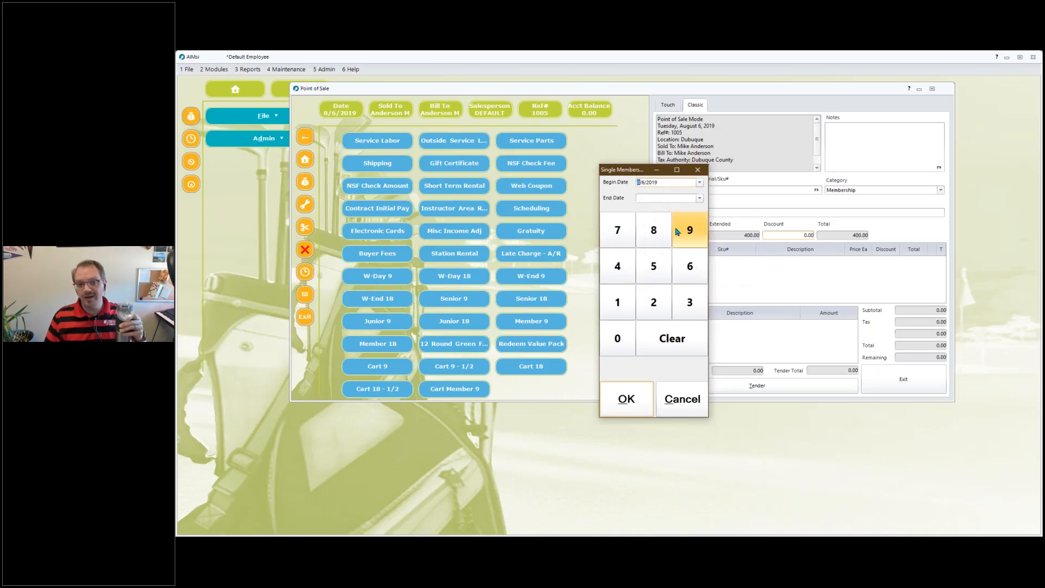
pyautogui.click(700, 198)
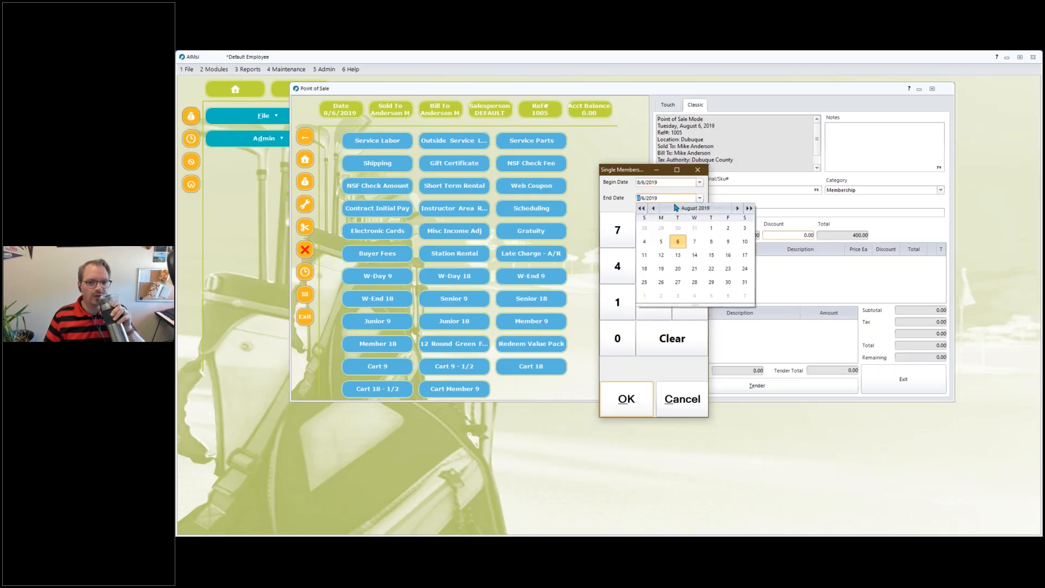
pyautogui.click(657, 198)
pyautogui.write('2020')
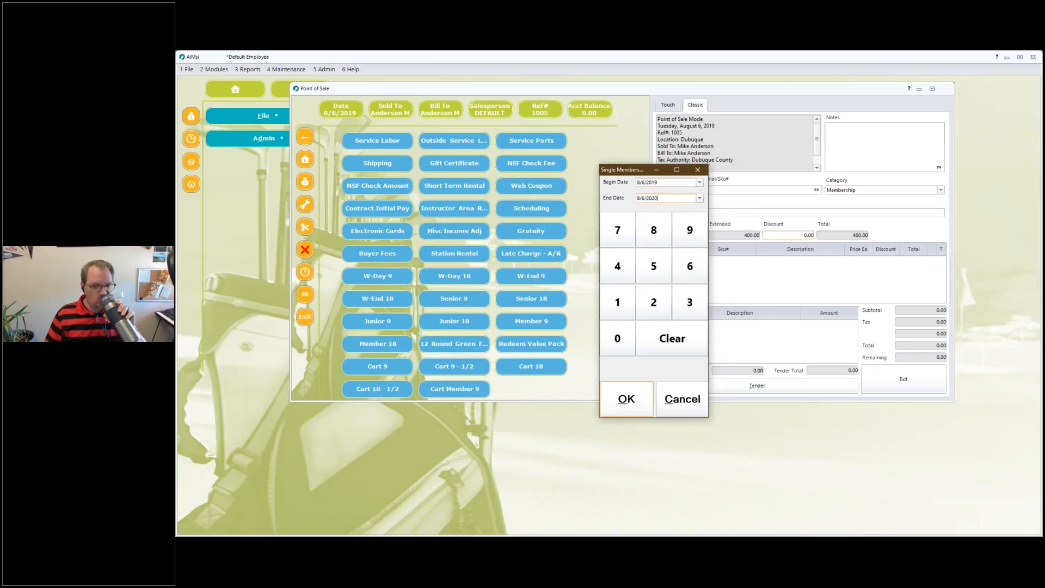
pyautogui.press('Return')
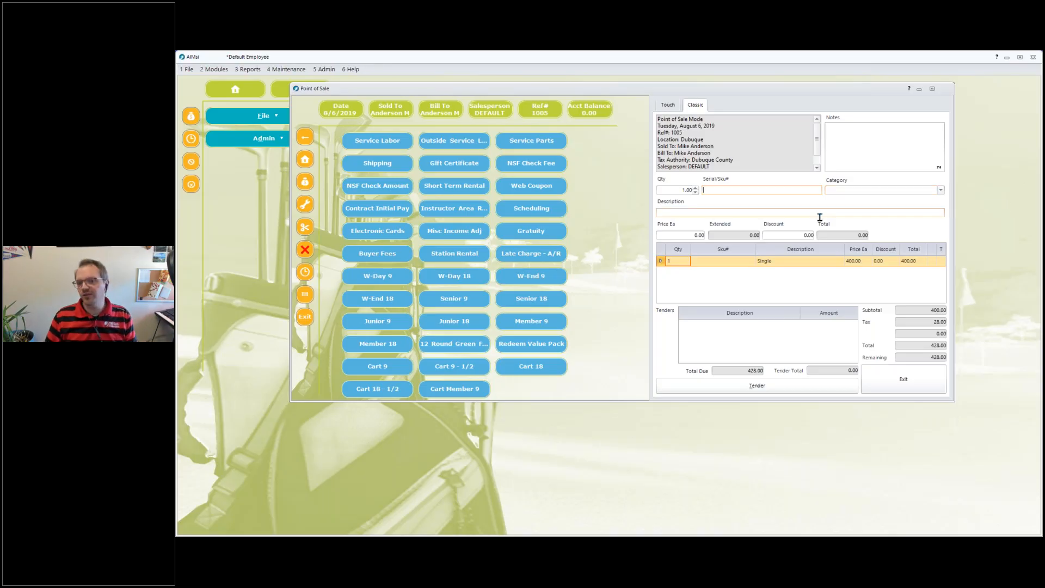
# Tender the 428.00 total in cash and finalize the transaction.
pyautogui.click(732, 387)
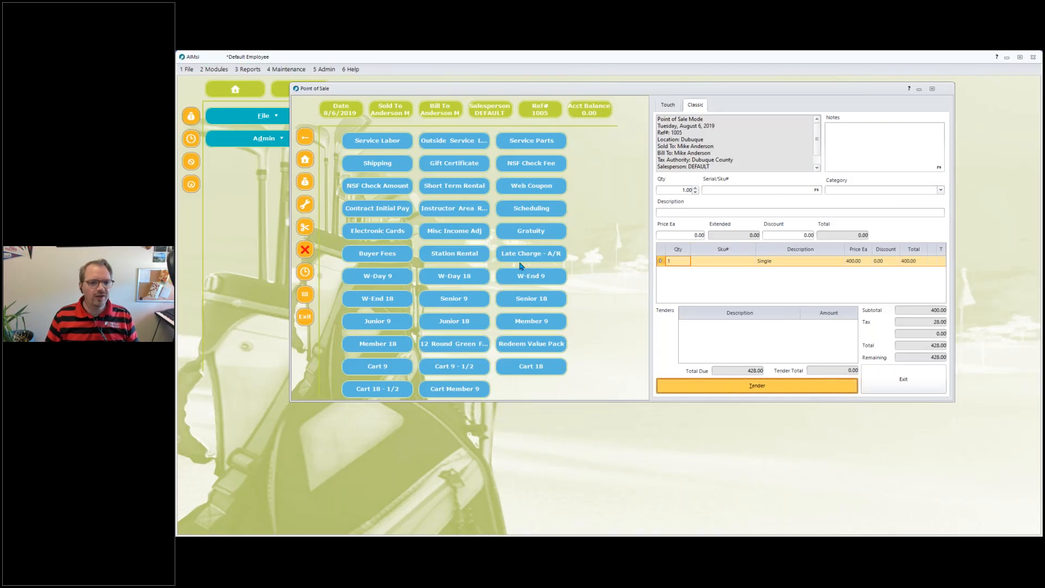
pyautogui.click(394, 194)
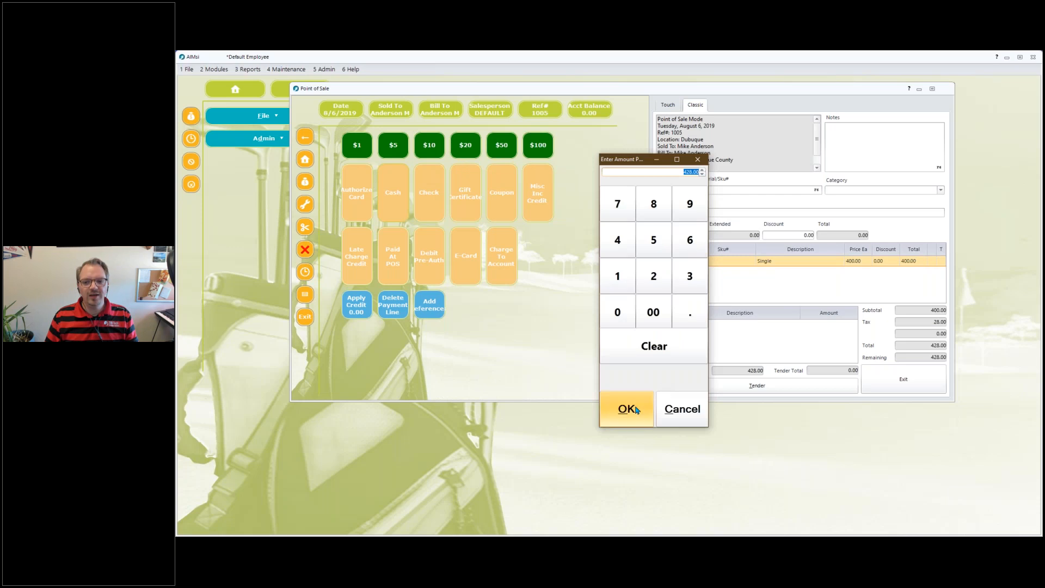
pyautogui.click(627, 409)
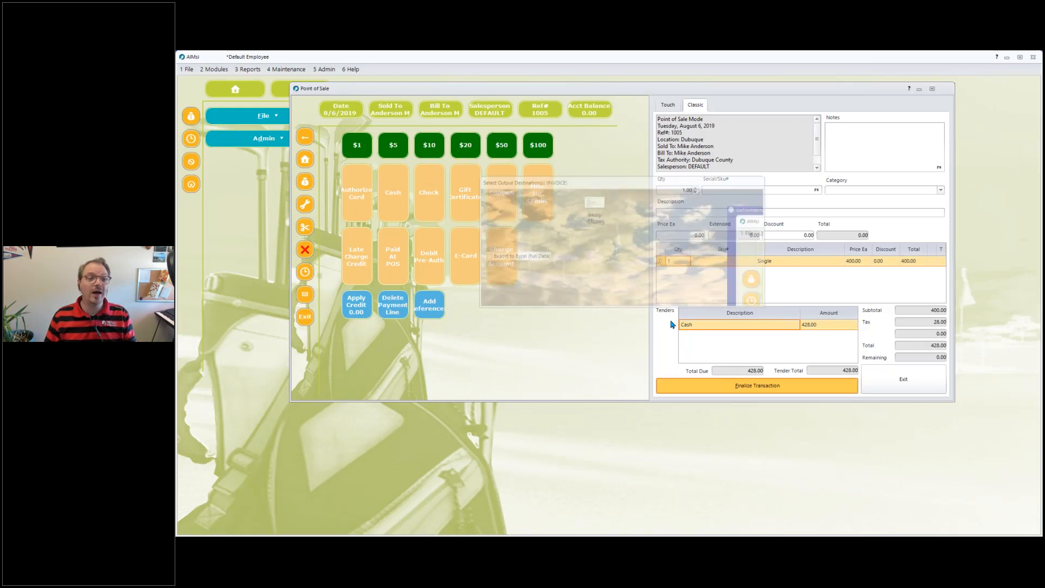
pyautogui.click(754, 294)
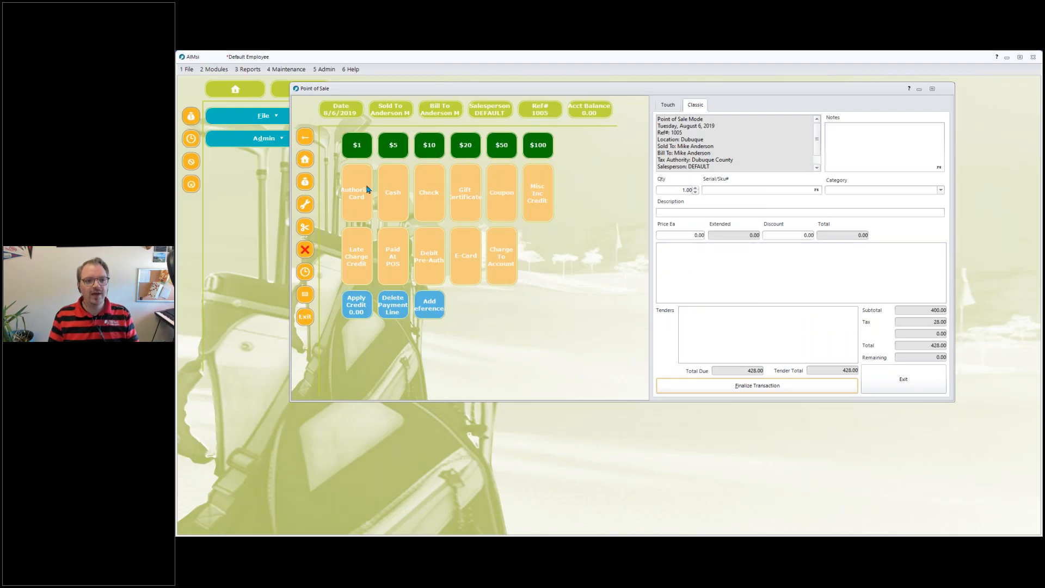
# Start a new sale and select the same customer again by first name.
pyautogui.click(191, 117)
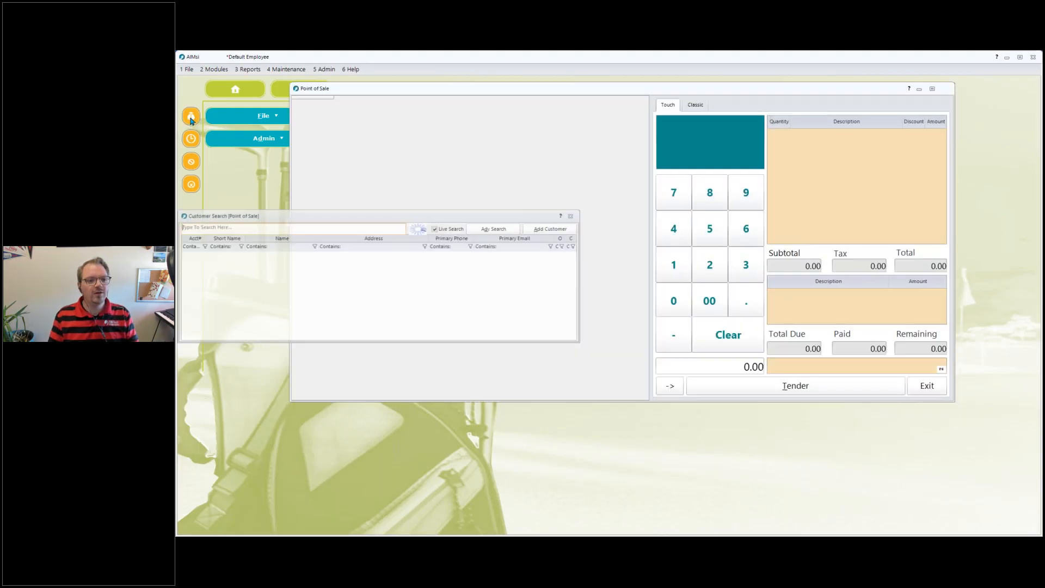
pyautogui.write('mike')
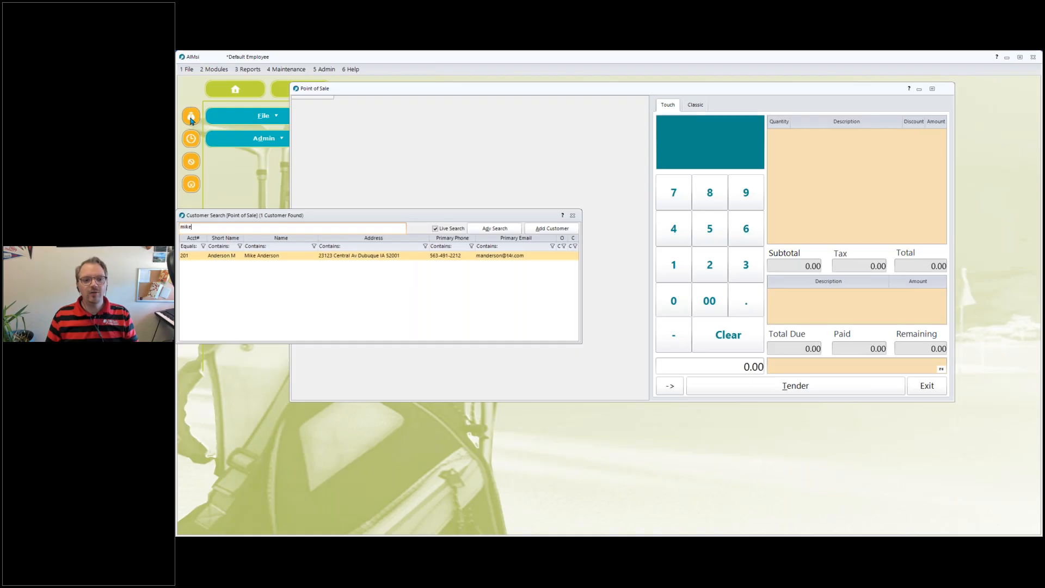
pyautogui.press('Return')
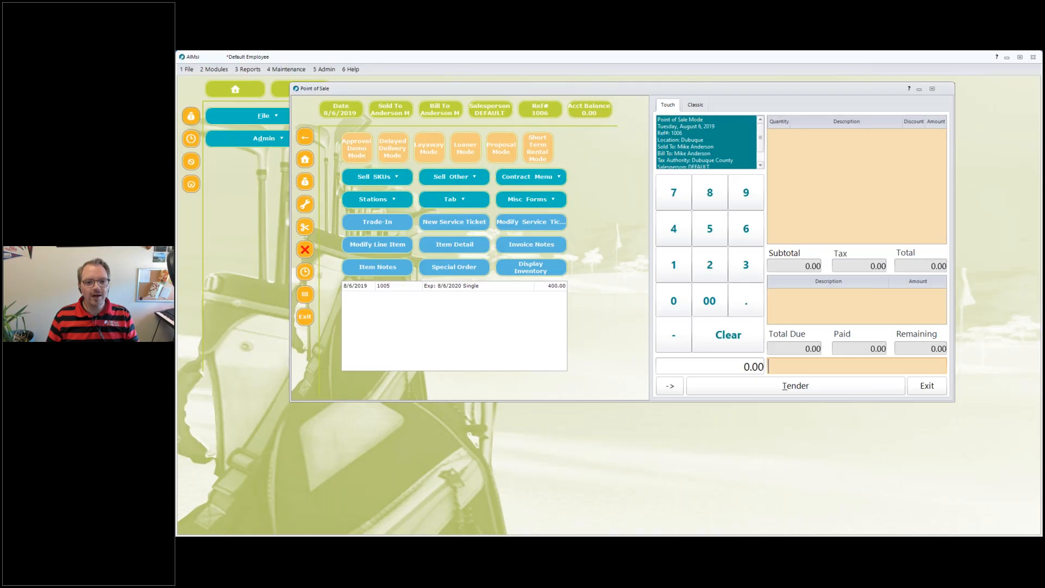
# Review the customer's purchase history entry for the Single membership and open the Sell Other items.
pyautogui.moveTo(344, 286); pyautogui.dragTo(579, 285)
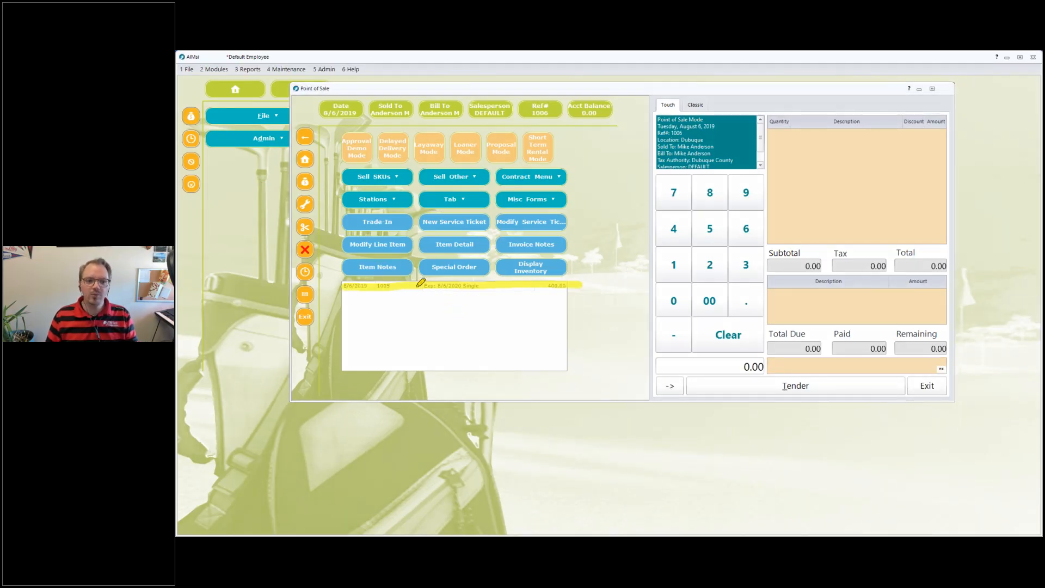
pyautogui.moveTo(415, 260)
pyautogui.mouseDown()
pyautogui.moveTo(417, 274)
pyautogui.moveTo(431, 265)
pyautogui.mouseUp()
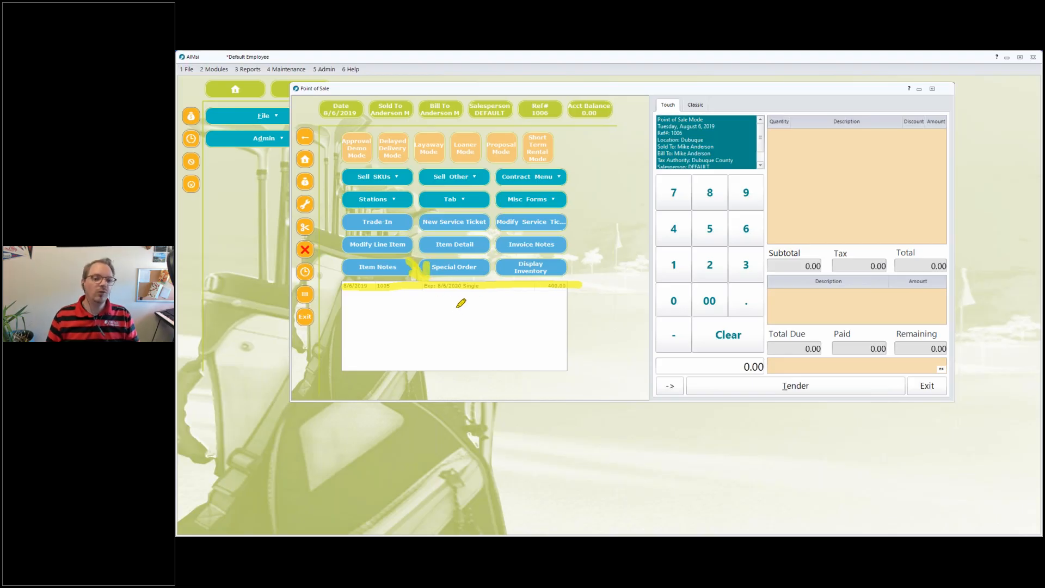
pyautogui.click(483, 377)
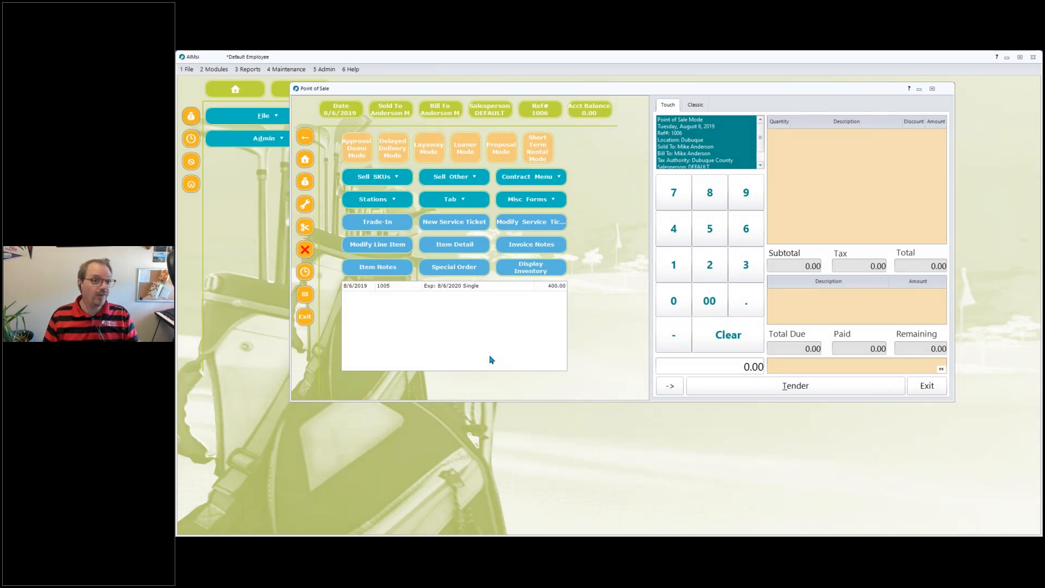
pyautogui.click(489, 356)
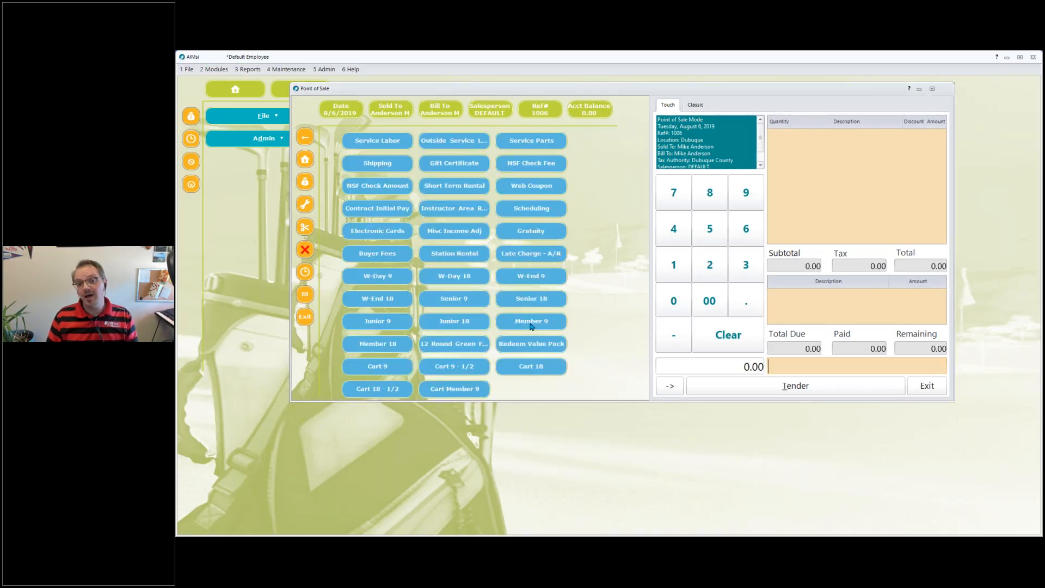
# Add a Member 18 green fee item to the sale, saving it with the default price.
pyautogui.click(386, 343)
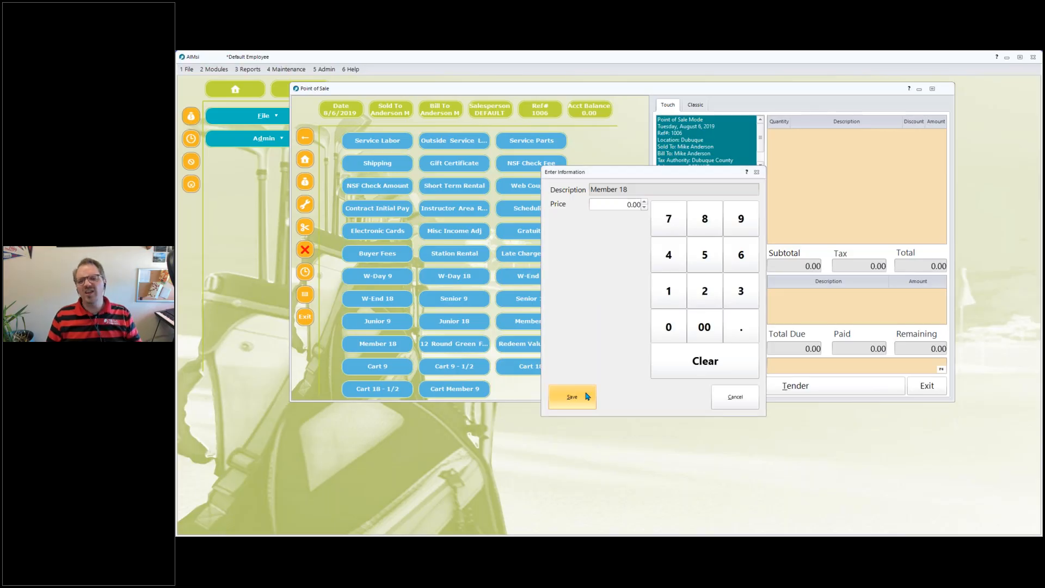
pyautogui.click(587, 397)
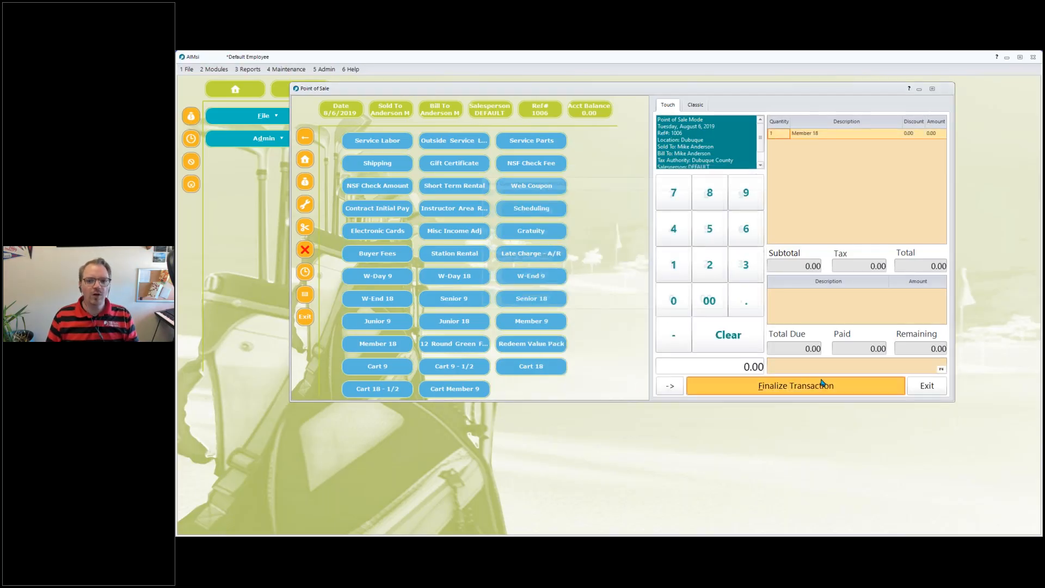
# Finalize the transaction containing the Member 18 green fee.
pyautogui.click(821, 381)
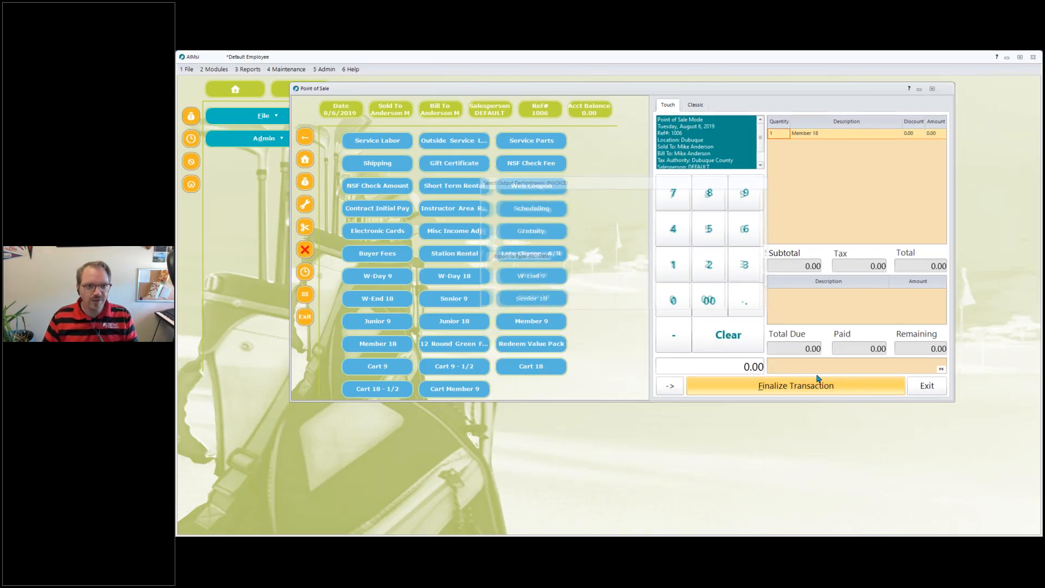
# Open Point of Sale and select a different customer by searching their first name.
pyautogui.click(199, 118)
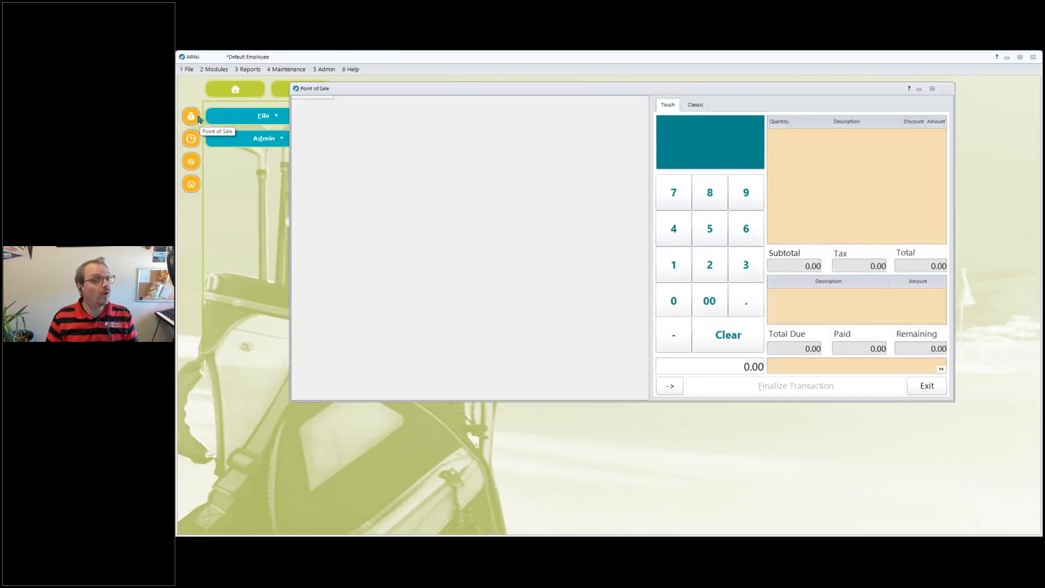
pyautogui.write('pepe')
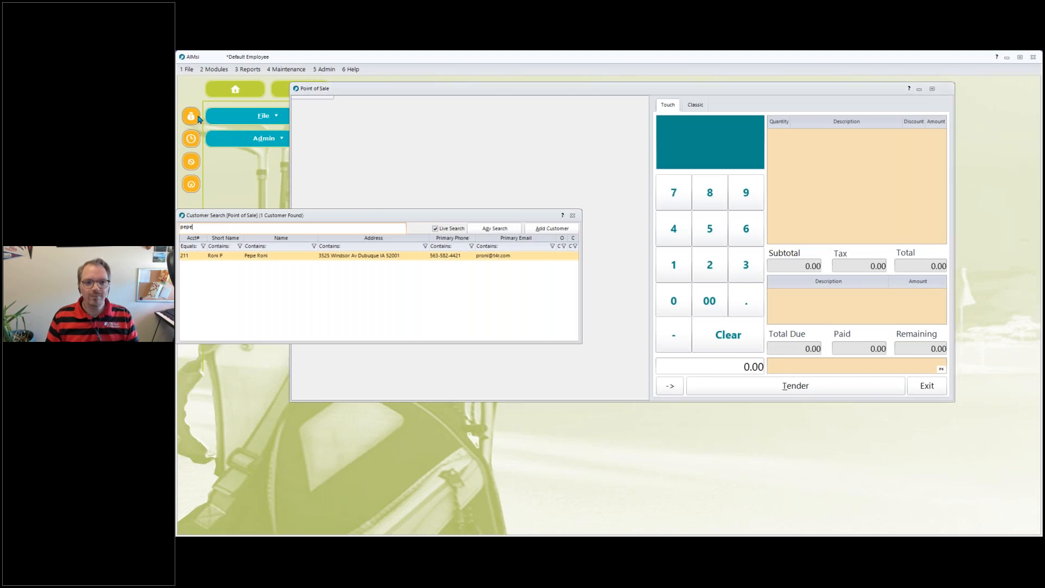
pyautogui.press('Return')
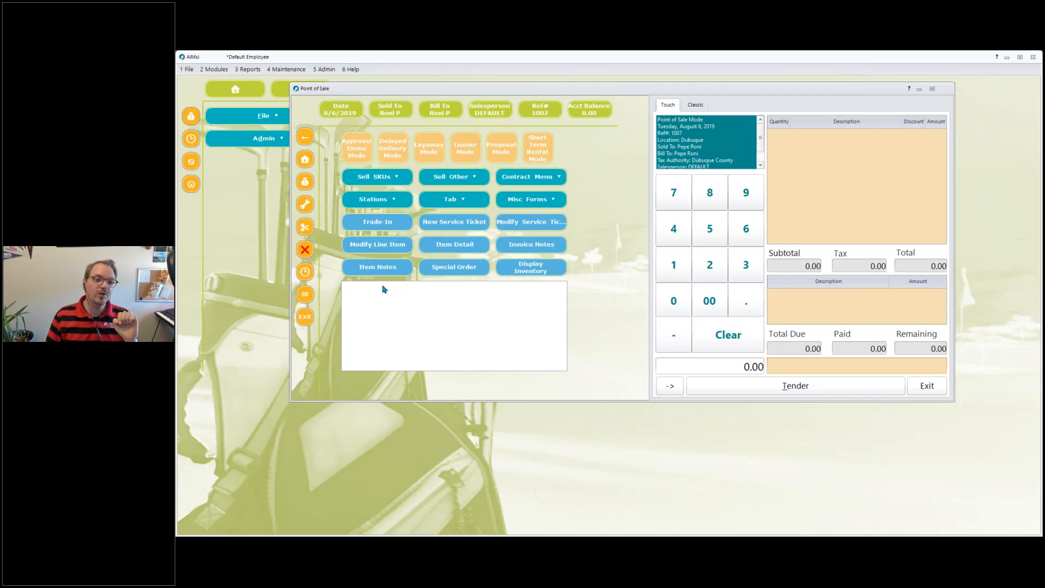
# Try to add a Member 9 green fee at the default price for this non-member, dismiss the message, and exit.
pyautogui.click(457, 184)
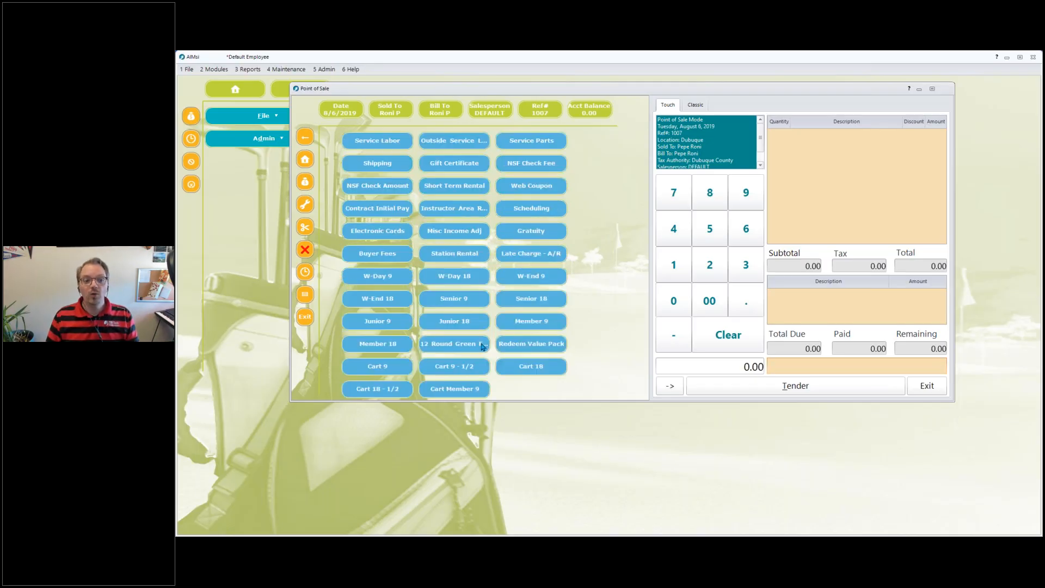
pyautogui.click(538, 332)
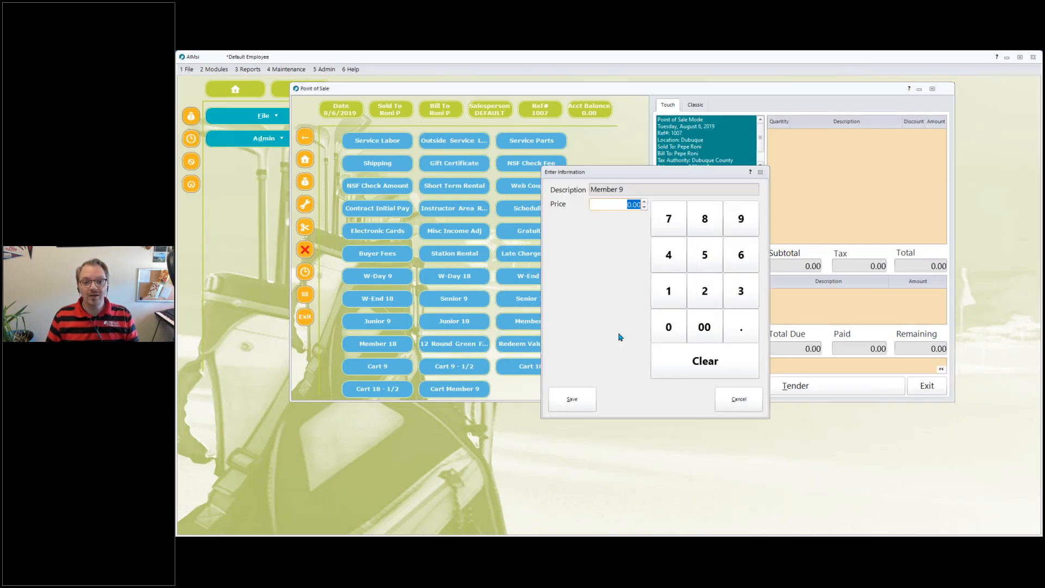
pyautogui.click(586, 400)
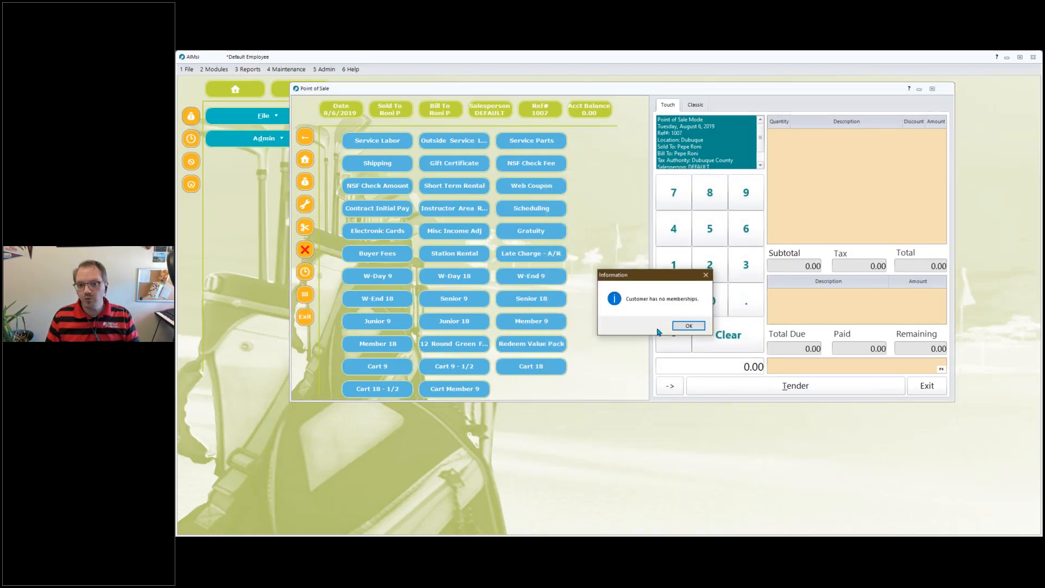
pyautogui.click(690, 326)
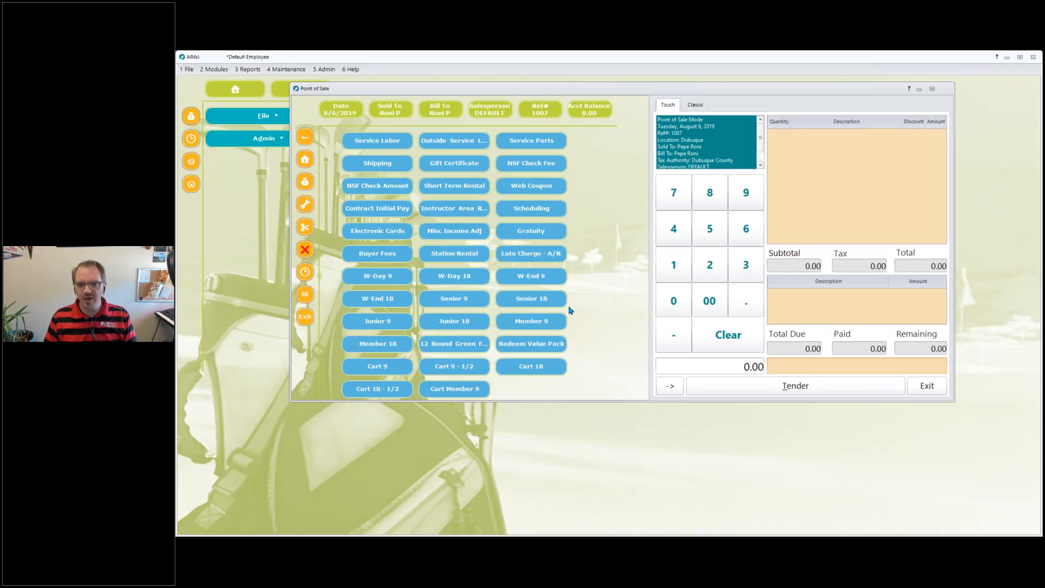
pyautogui.click(925, 386)
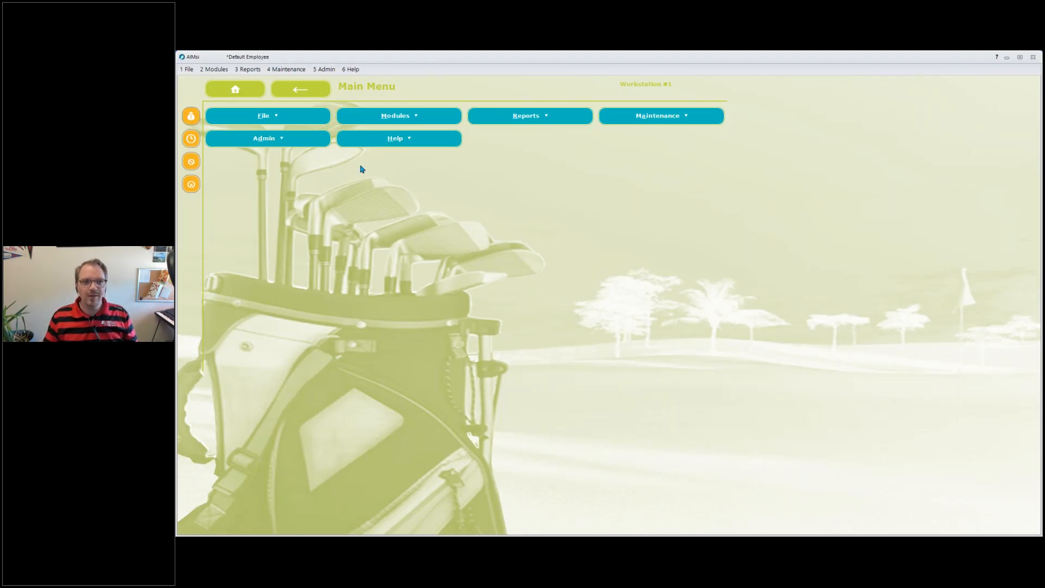
# Open the non-inventory sub-categories and select the Green Fees Member 9 entry.
pyautogui.click(287, 69)
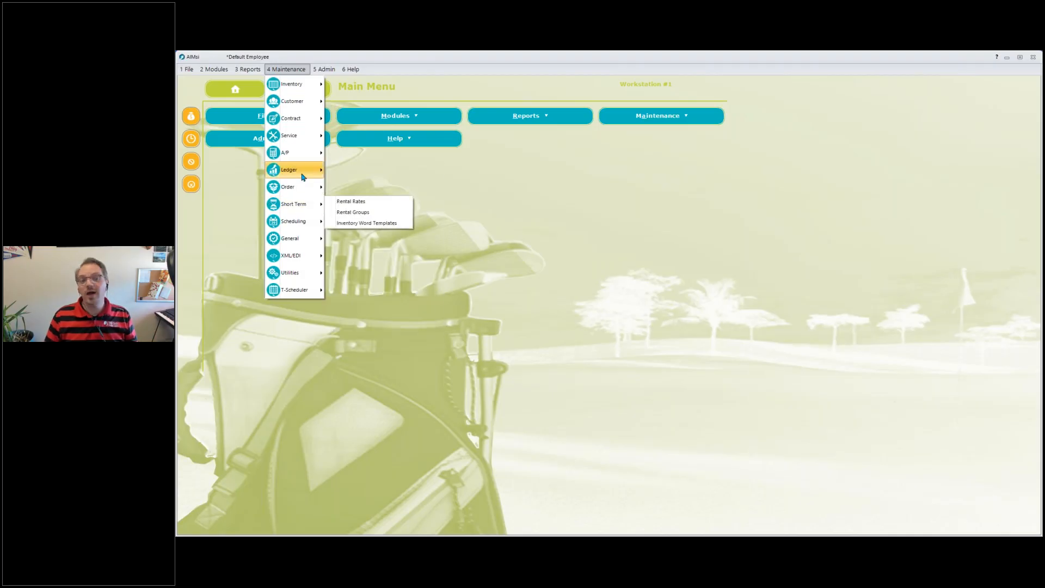
pyautogui.click(397, 221)
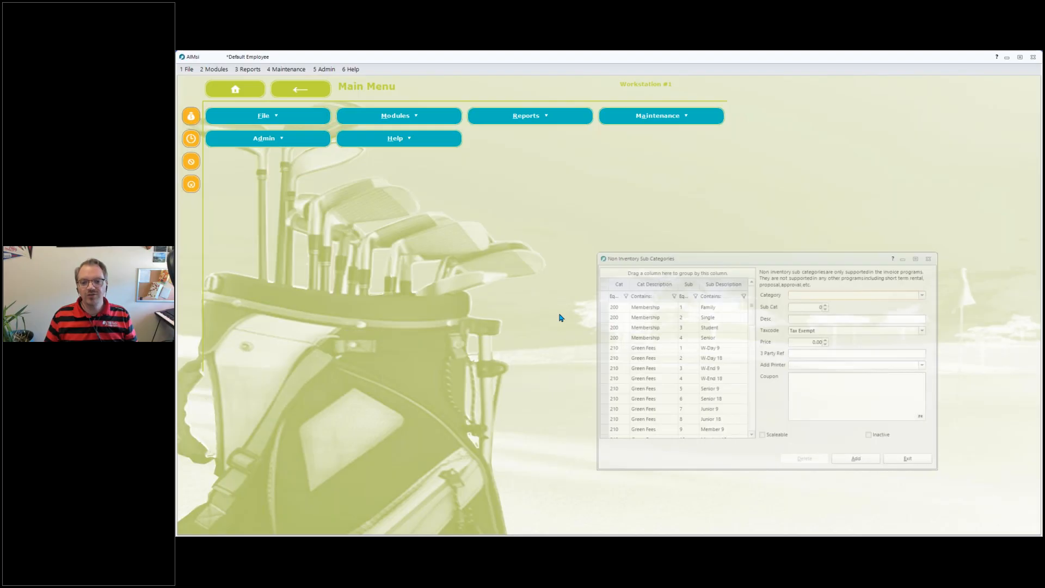
pyautogui.scroll(-5, 708, 348)
pyautogui.click(742, 343)
pyautogui.scroll(4, 732, 348)
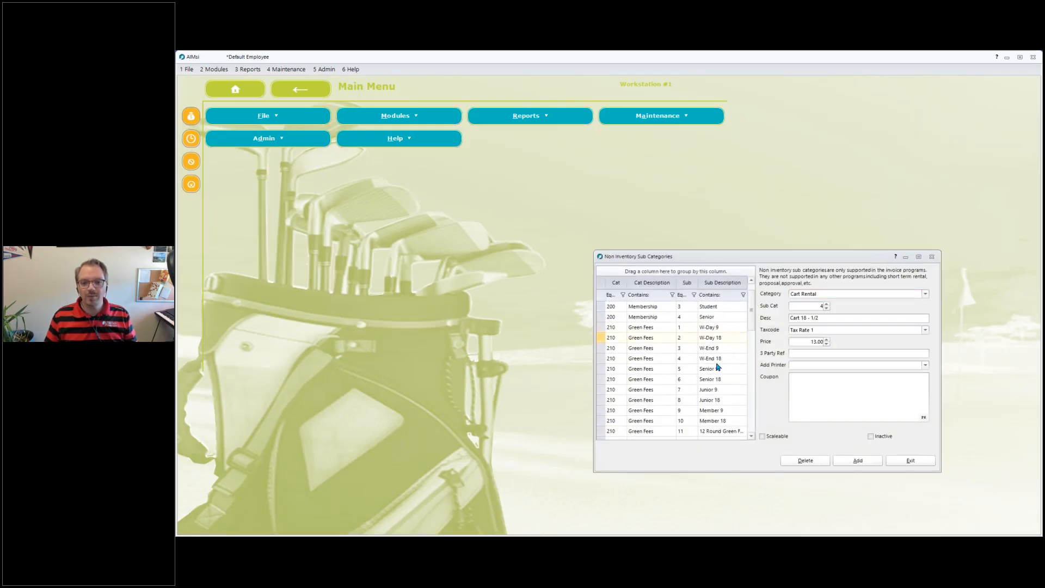
pyautogui.click(708, 415)
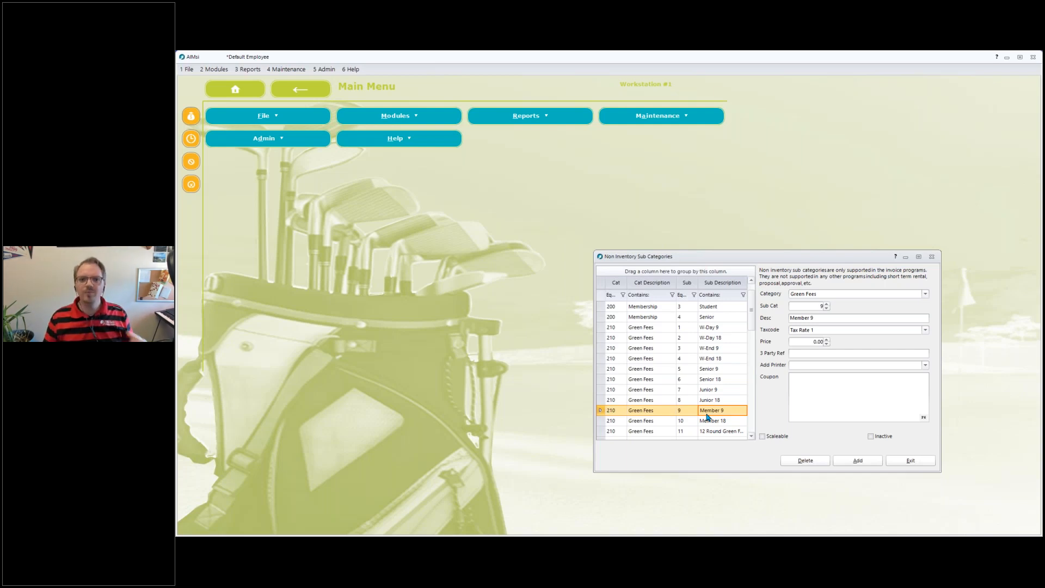
# Open the Memberships setup showing the Member Golf 9 membership.
pyautogui.click(299, 72)
pyautogui.press('Escape')
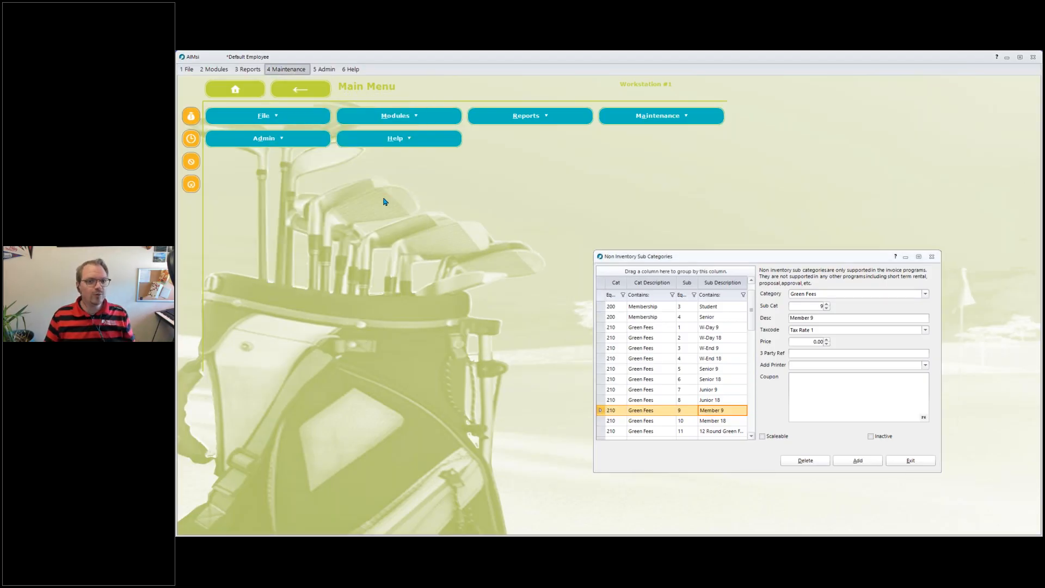
pyautogui.click(444, 233)
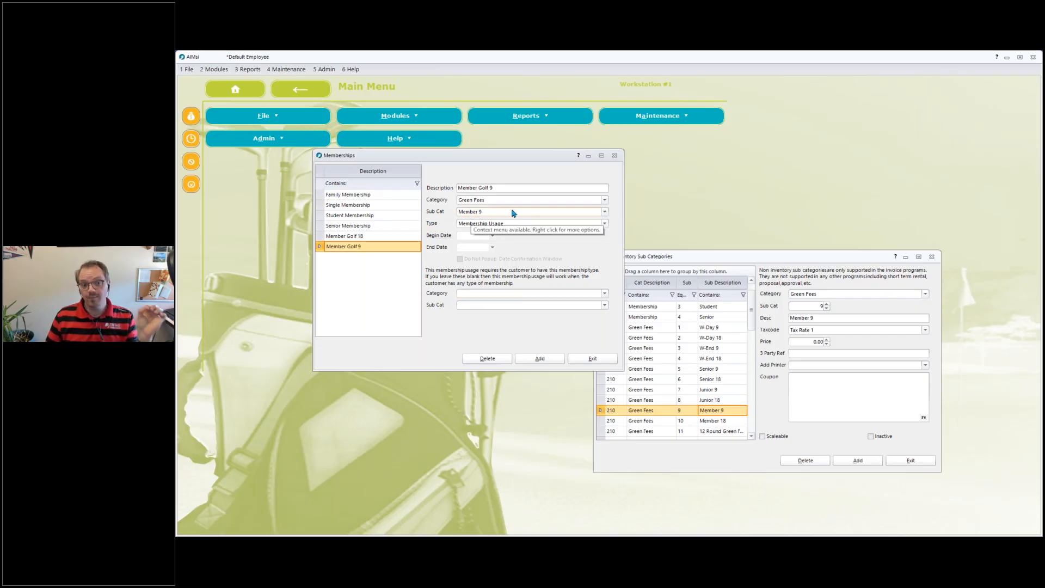
# Try requiring a Membership / Senior membership for Member Golf 9, cancel it, and close both setup windows.
pyautogui.click(520, 297)
pyautogui.scroll(-3, 601, 348)
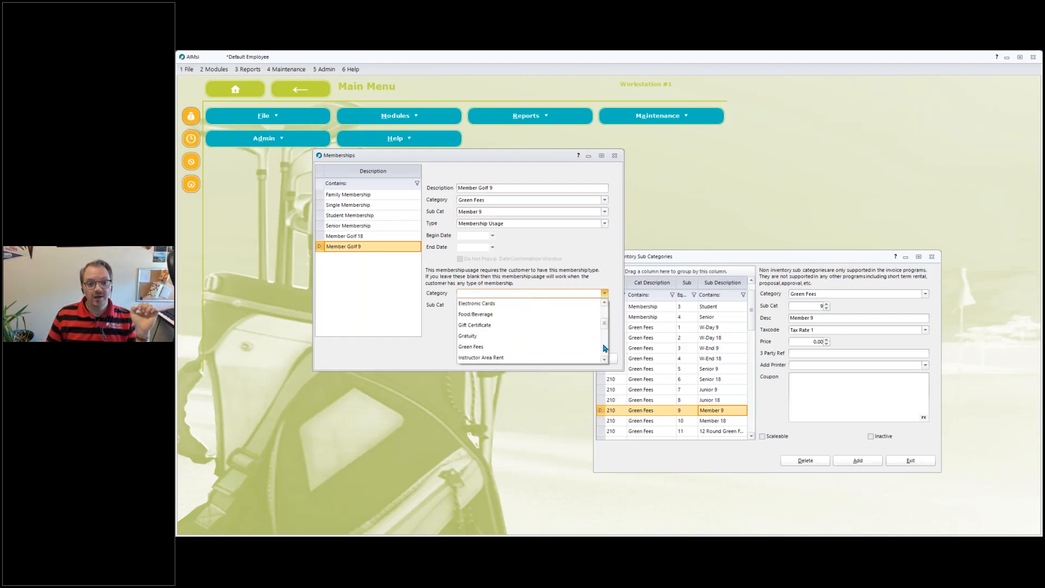
pyautogui.click(504, 315)
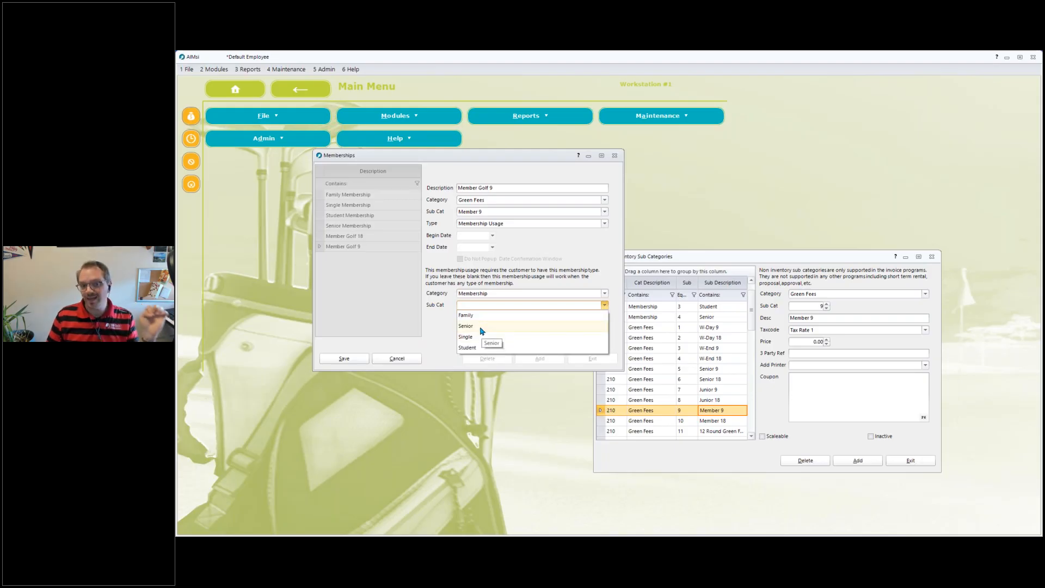
pyautogui.click(481, 327)
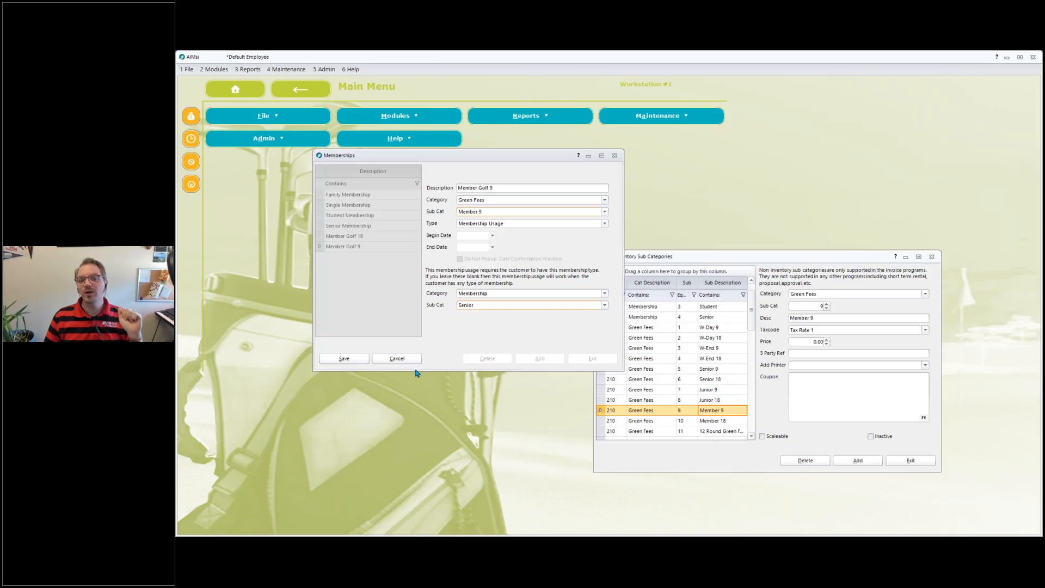
pyautogui.click(397, 359)
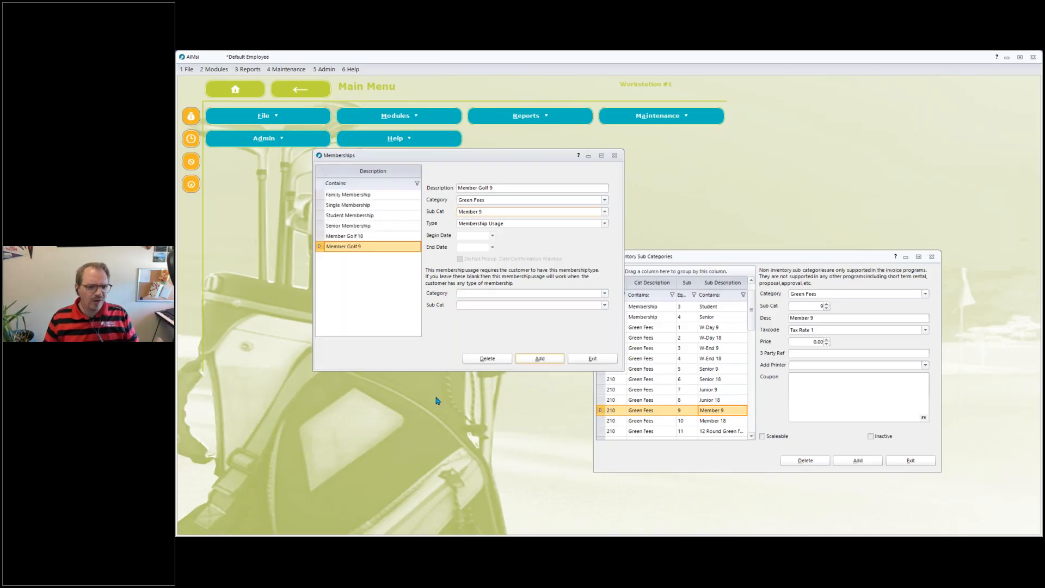
pyautogui.click(591, 360)
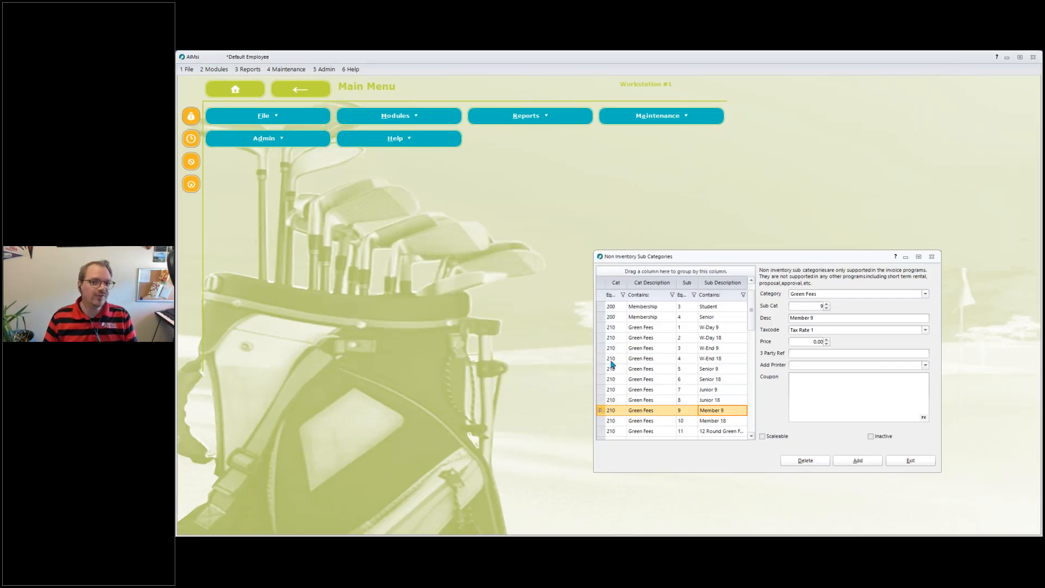
pyautogui.click(909, 461)
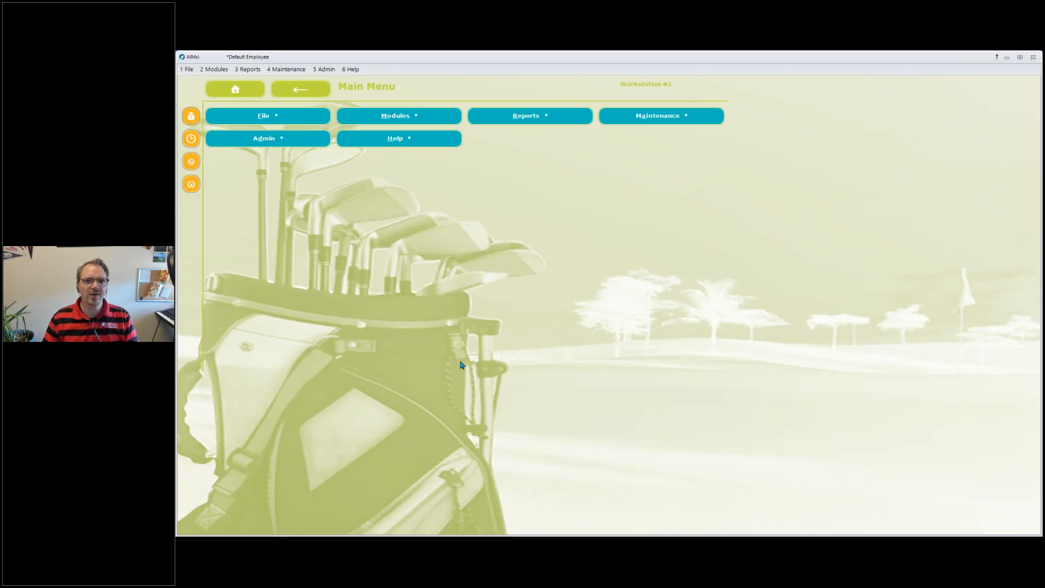
# Open Customer Defaults, select the Members customer type, and examine its category discounts.
pyautogui.click(283, 70)
pyautogui.moveTo(293, 102)
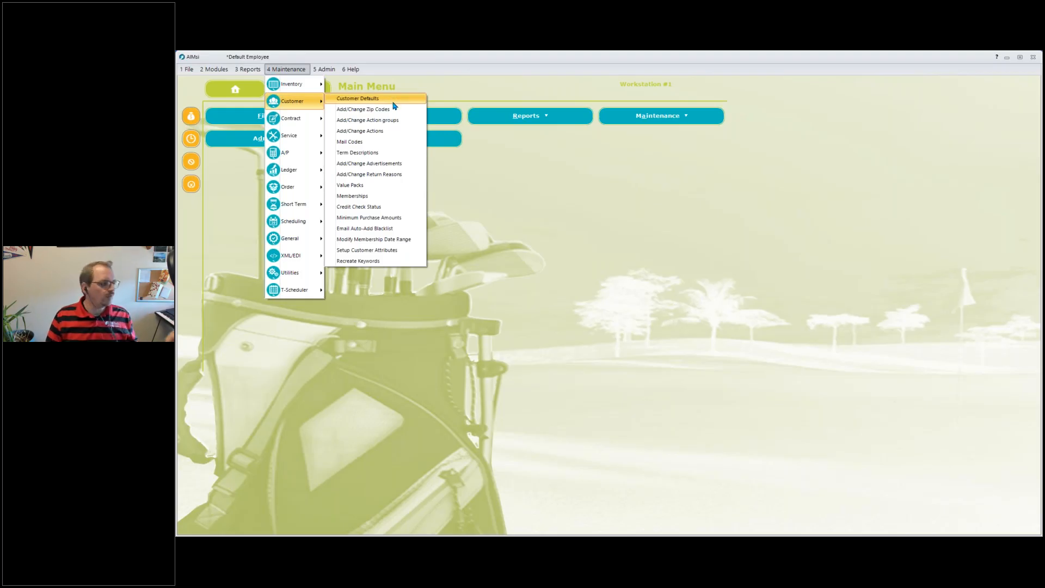
pyautogui.click(394, 102)
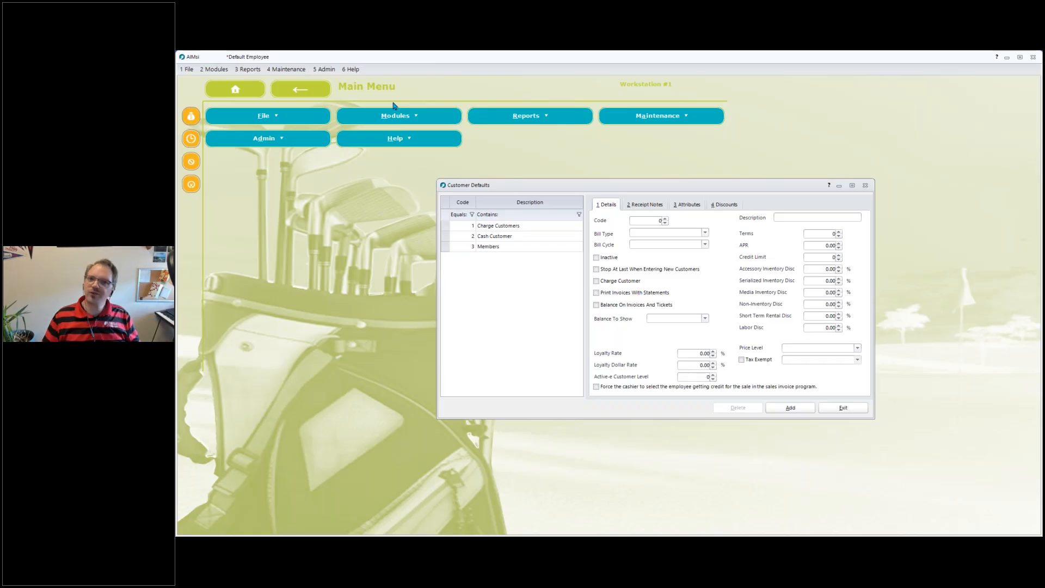
pyautogui.click(481, 248)
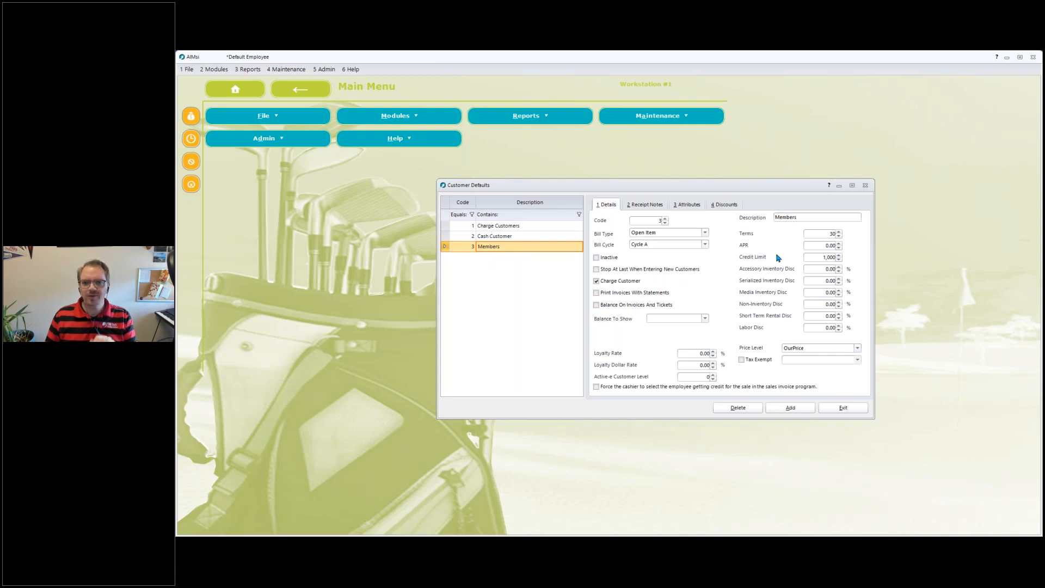
pyautogui.click(725, 205)
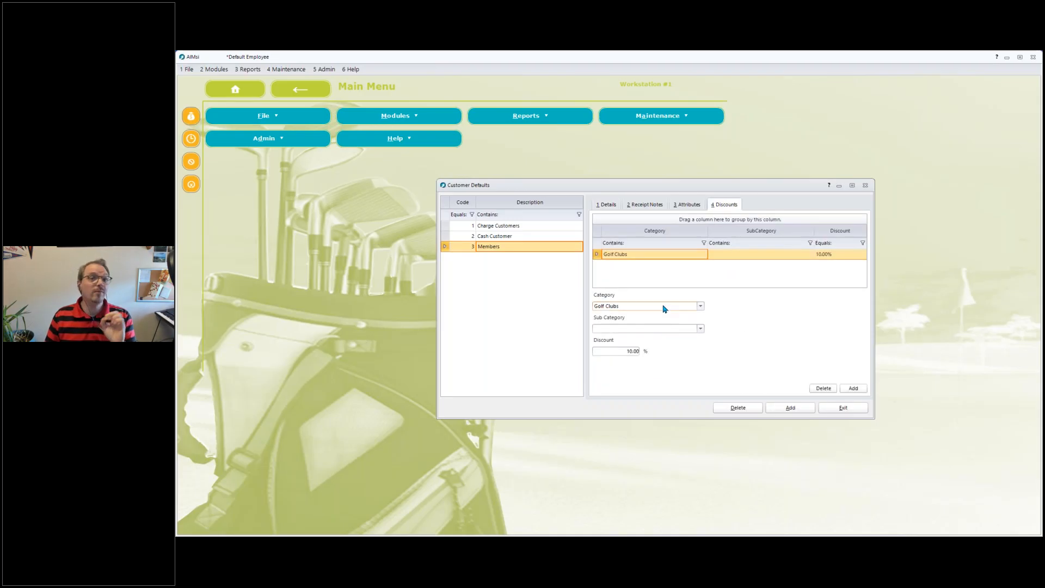
pyautogui.click(630, 351)
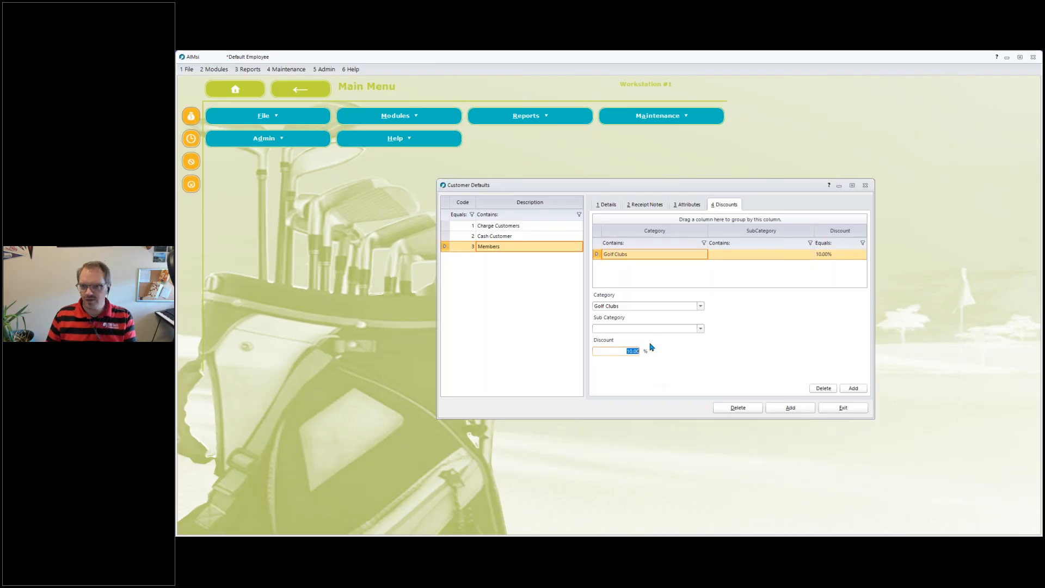
# Examine the Members type's details such as credit limit and terms, then close Customer Defaults.
pyautogui.click(610, 205)
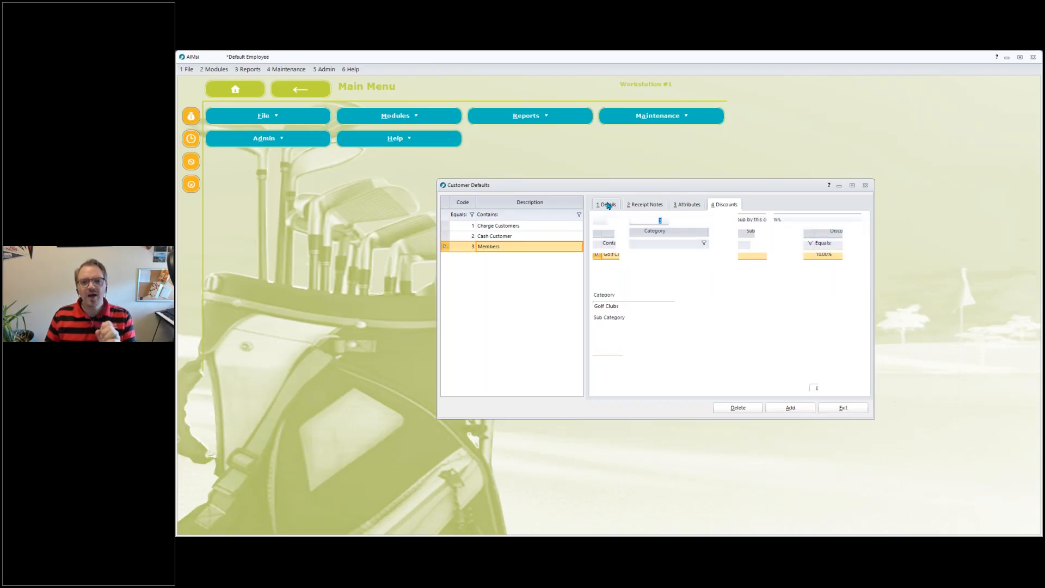
pyautogui.click(817, 257)
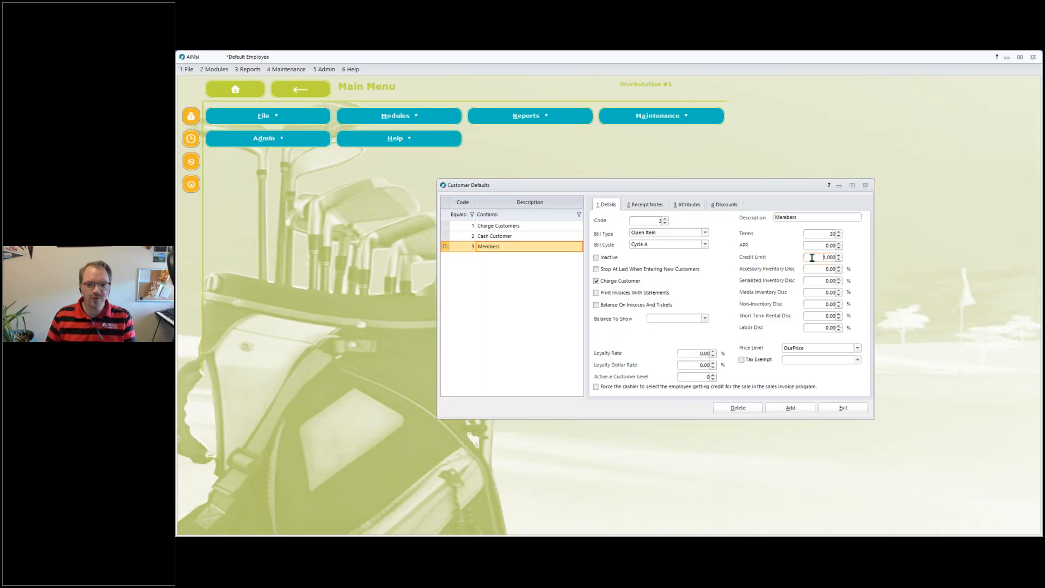
pyautogui.doubleClick(827, 233)
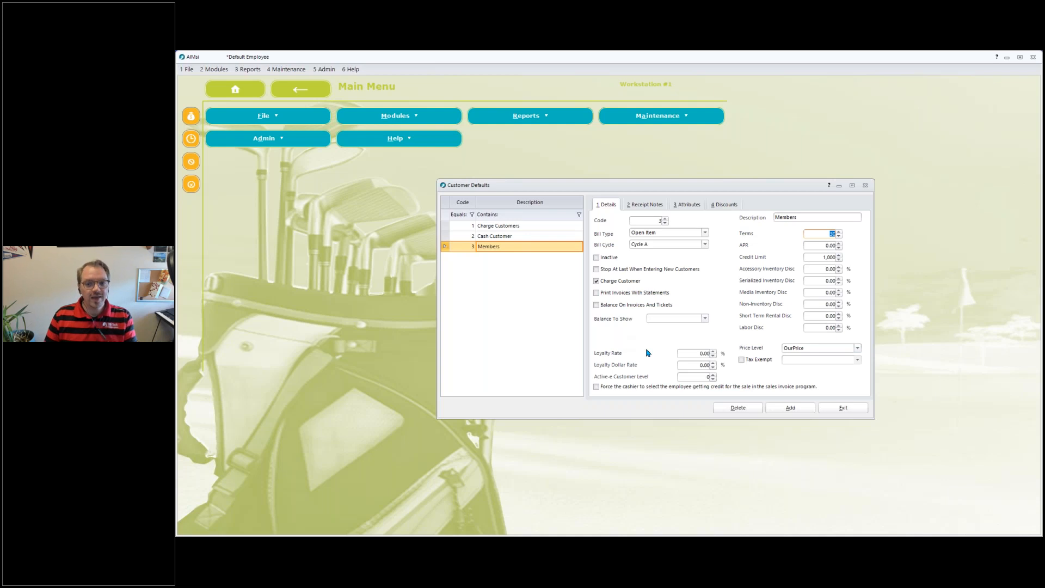
pyautogui.click(845, 412)
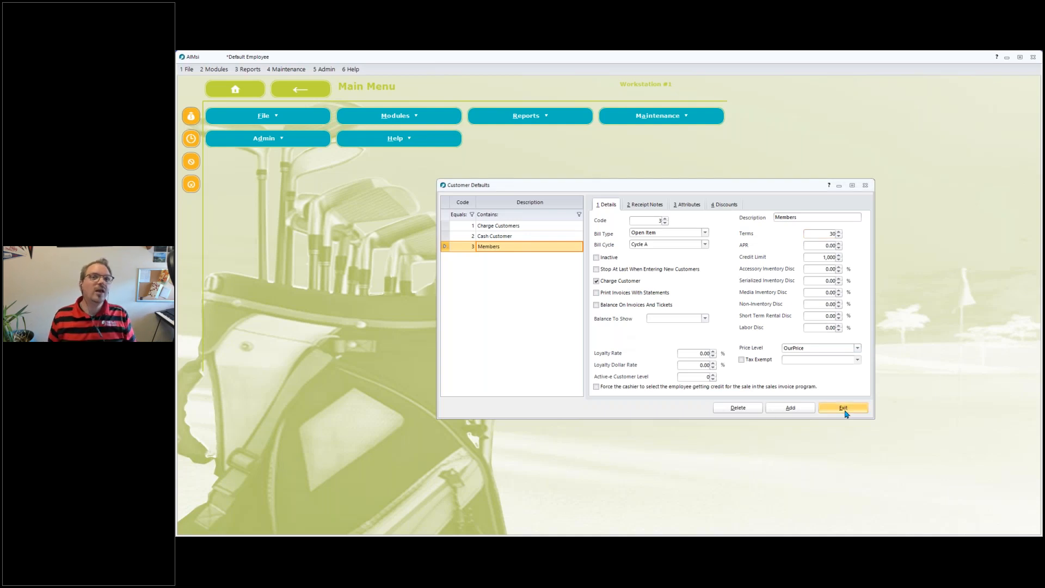
pyautogui.click(845, 412)
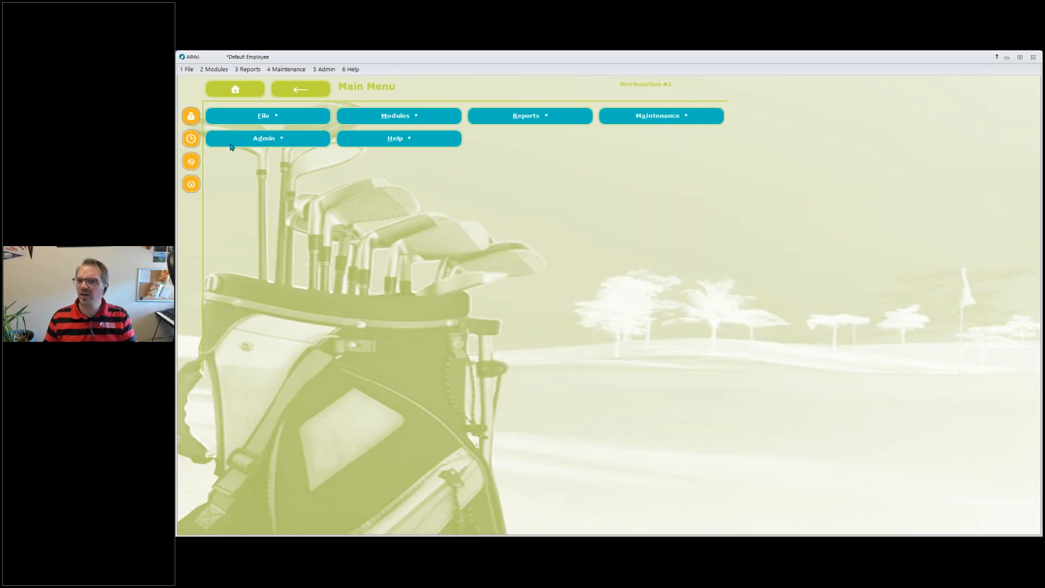
# Open Add Customers to view the new account's default Members customer type, then cancel and close the window.
pyautogui.click(215, 70)
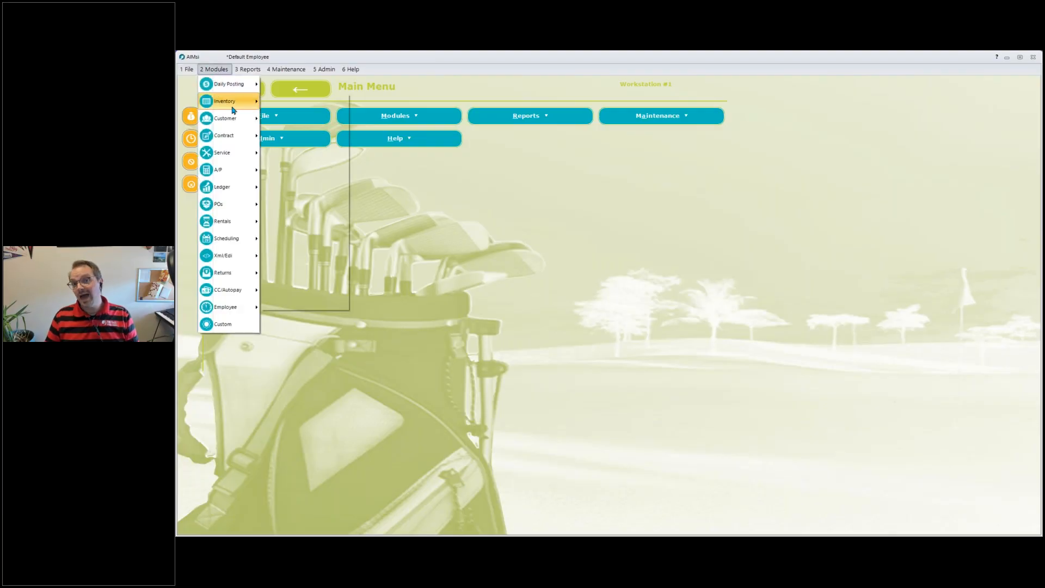
pyautogui.moveTo(234, 118)
pyautogui.click(303, 122)
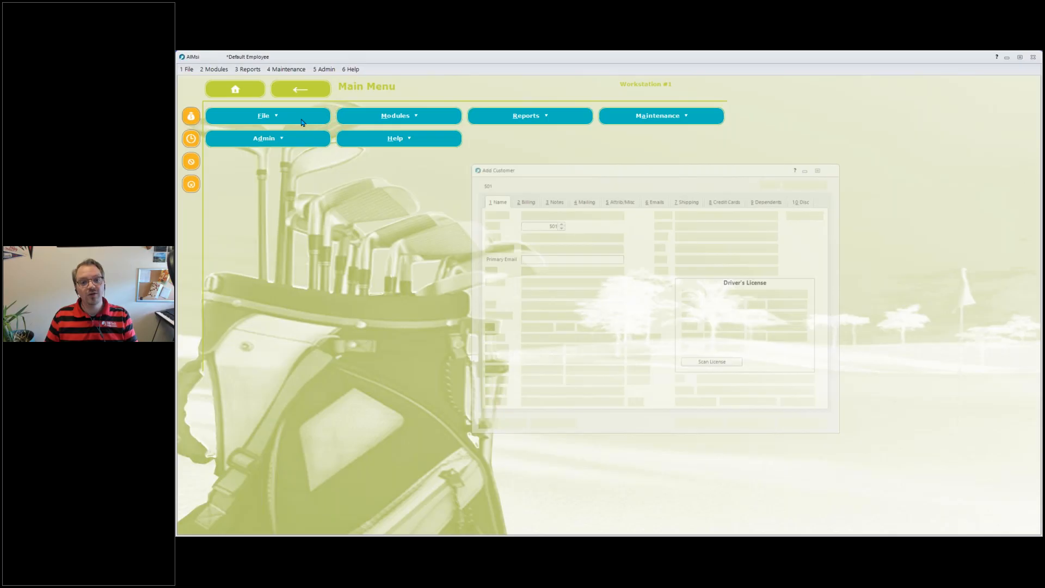
pyautogui.click(619, 214)
pyautogui.click(570, 246)
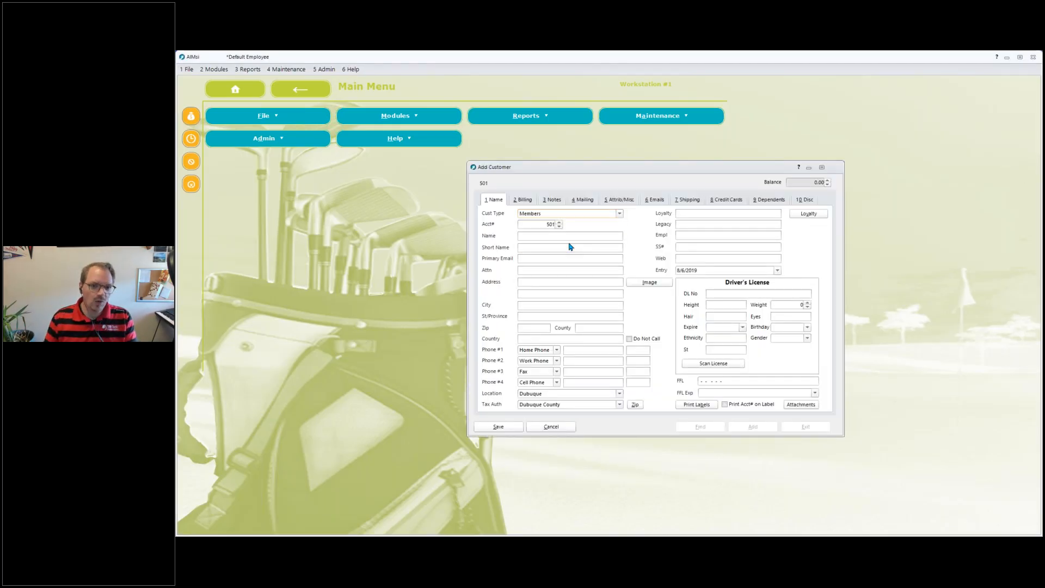
pyautogui.click(575, 234)
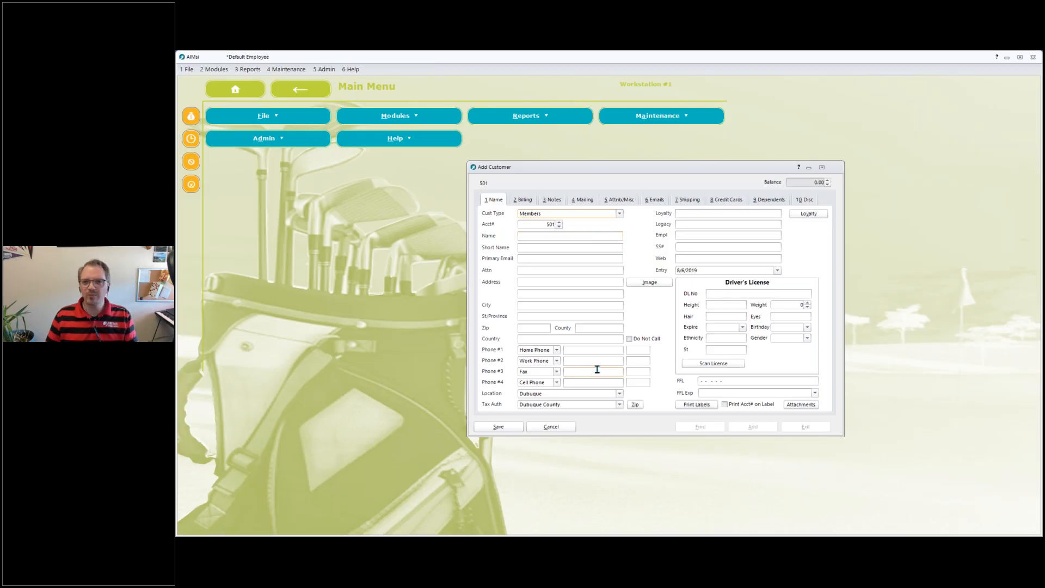
pyautogui.click(560, 428)
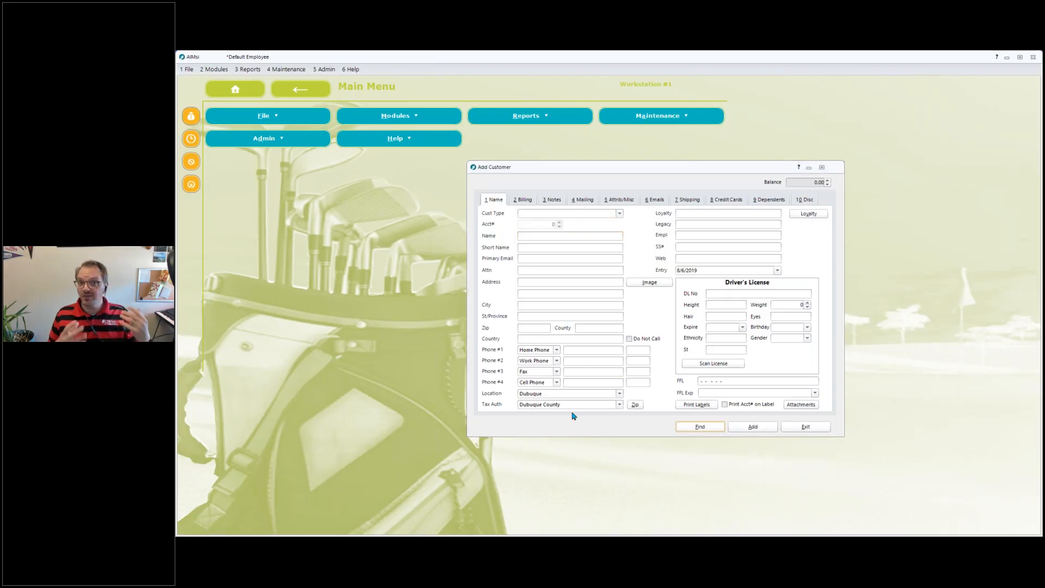
pyautogui.press('Escape')
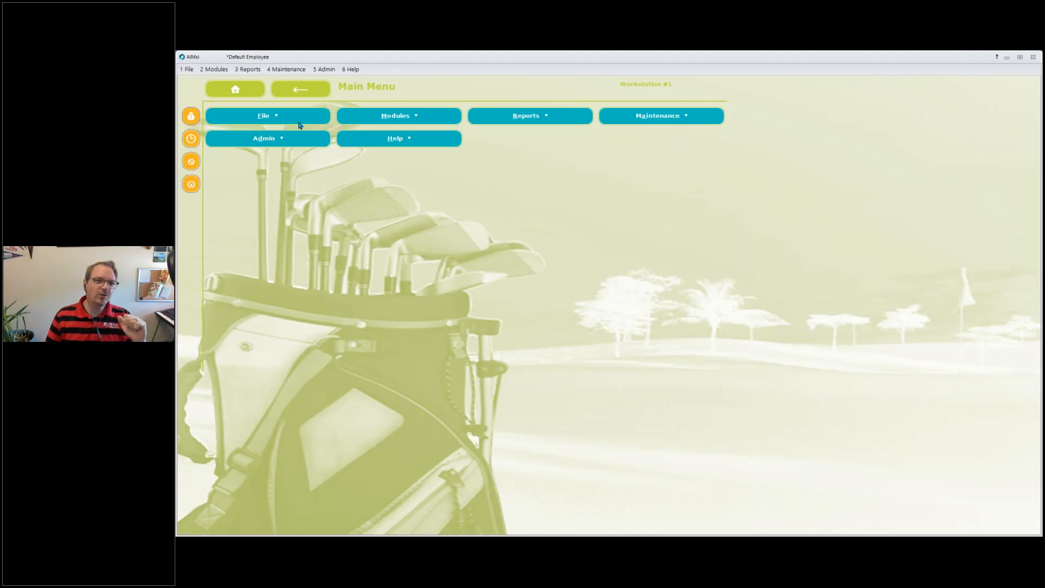
# Open the member customer found by searching their first name, save it, and review its discount tab before exiting.
pyautogui.click(212, 70)
pyautogui.moveTo(228, 119)
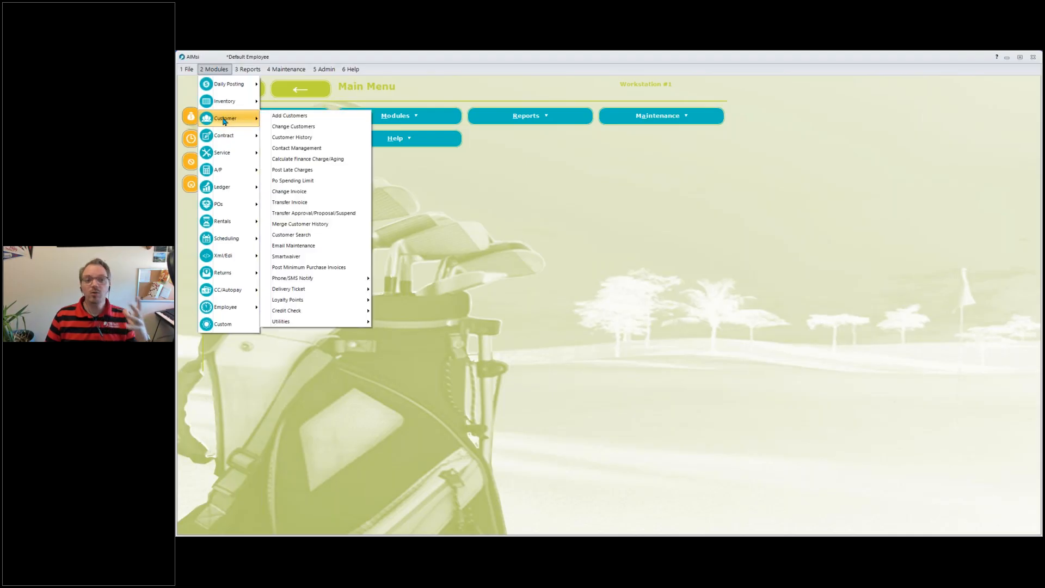
pyautogui.click(312, 127)
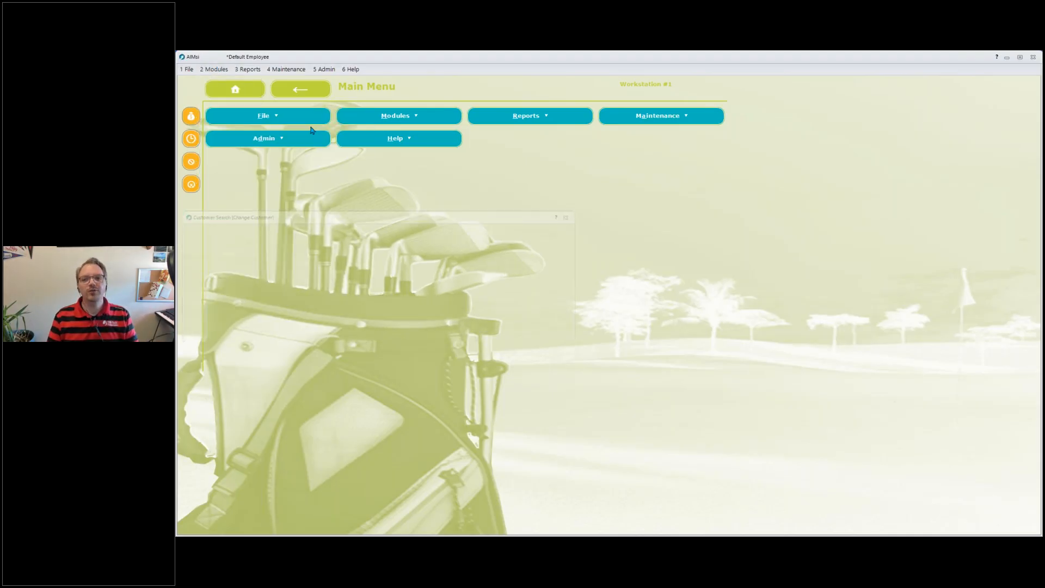
pyautogui.write('mike')
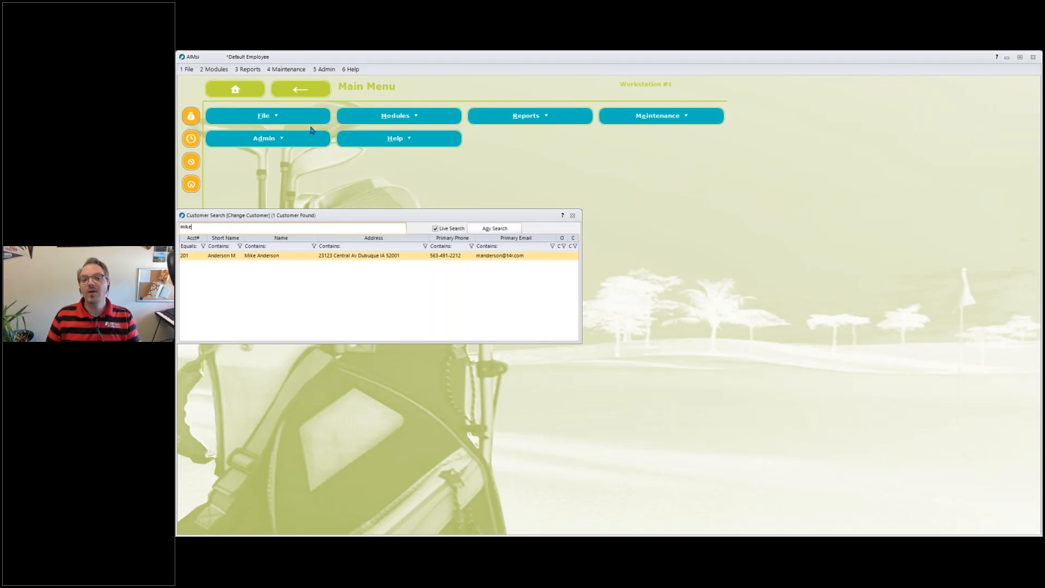
pyautogui.press('Return')
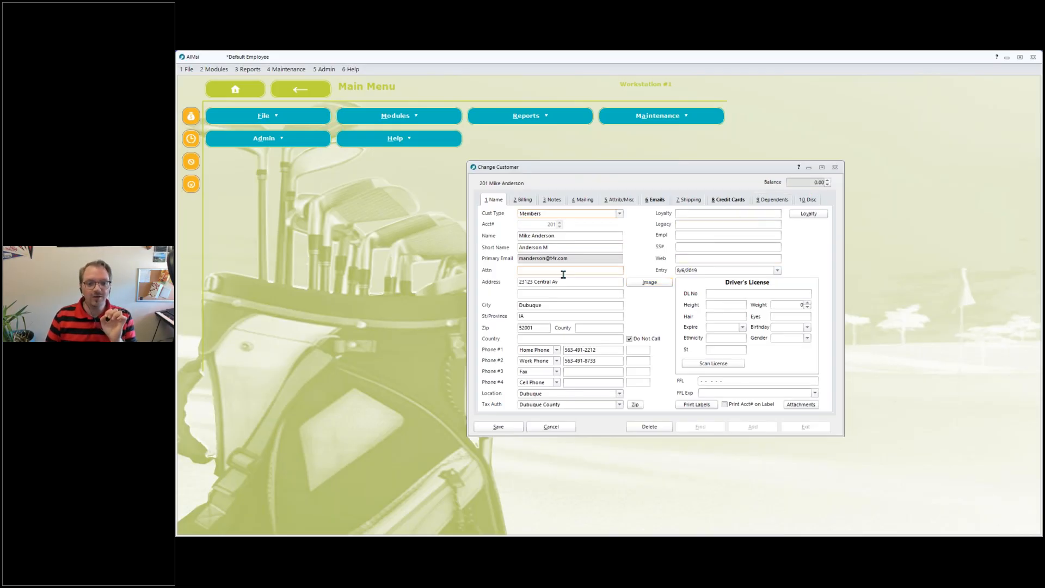
pyautogui.click(493, 426)
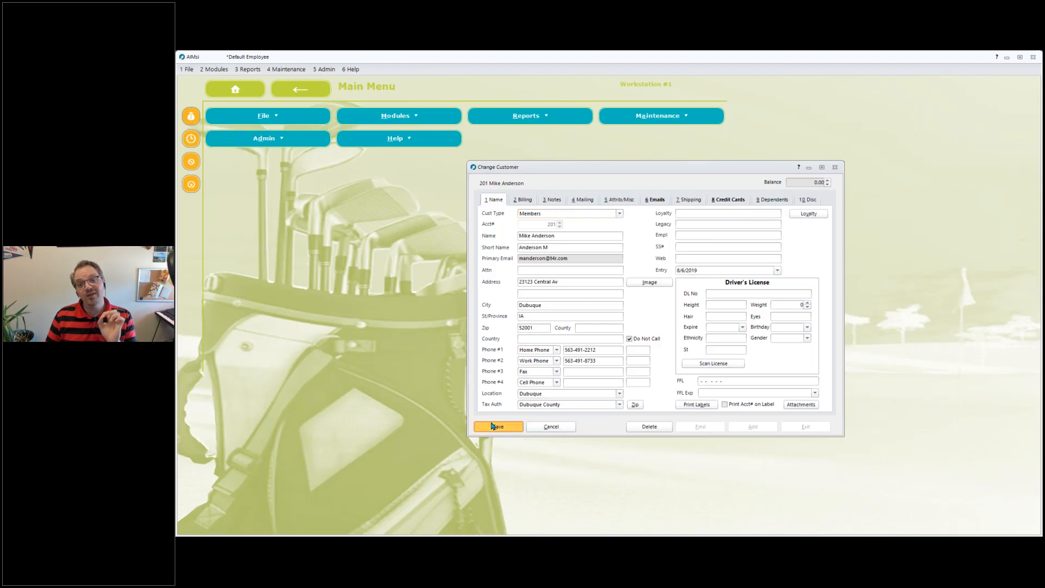
pyautogui.click(810, 200)
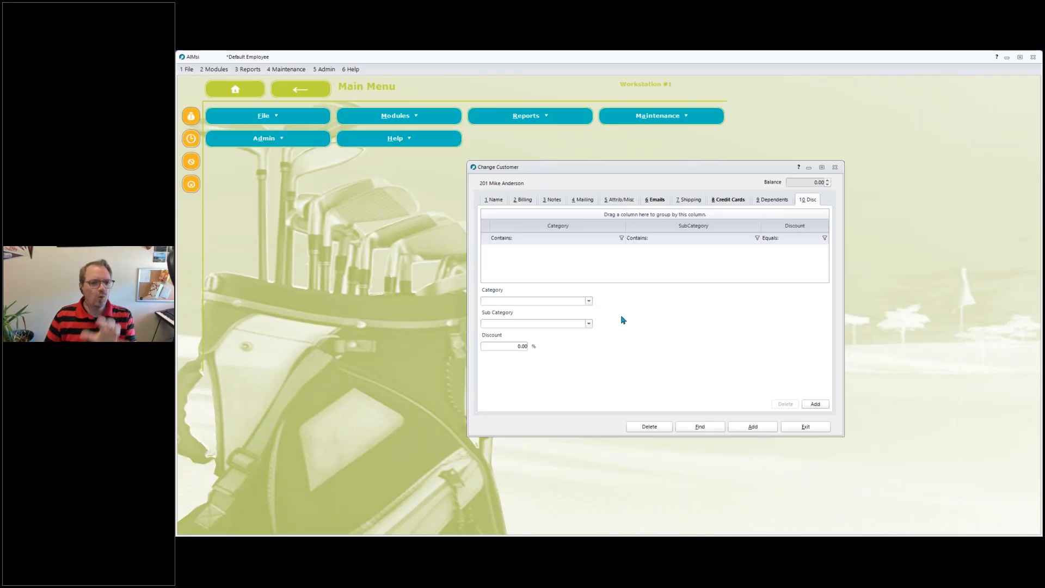
pyautogui.click(820, 428)
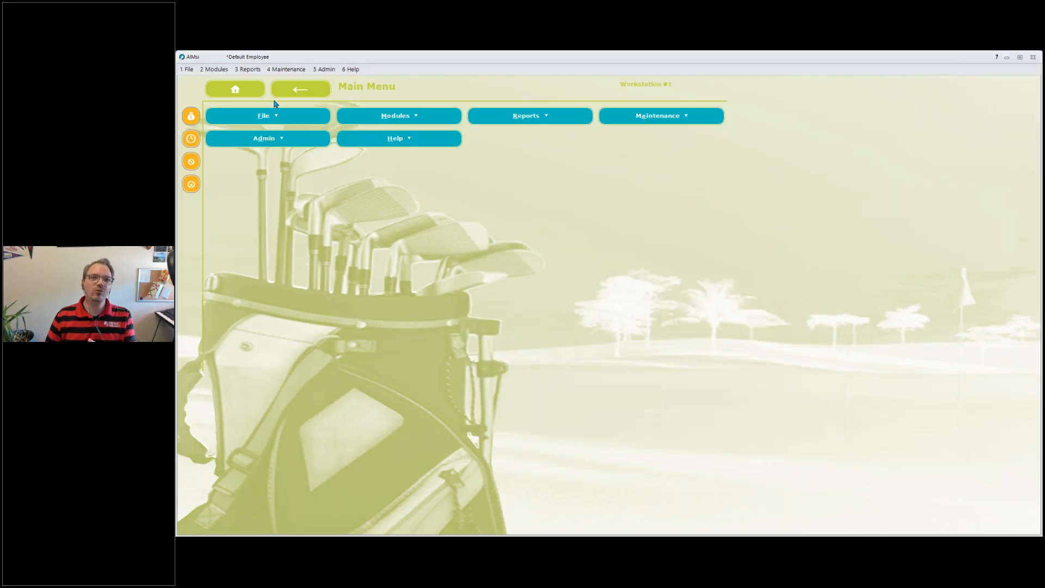
# Run Update Customer Defaults for the Members default with the Discounts option selected.
pyautogui.click(217, 70)
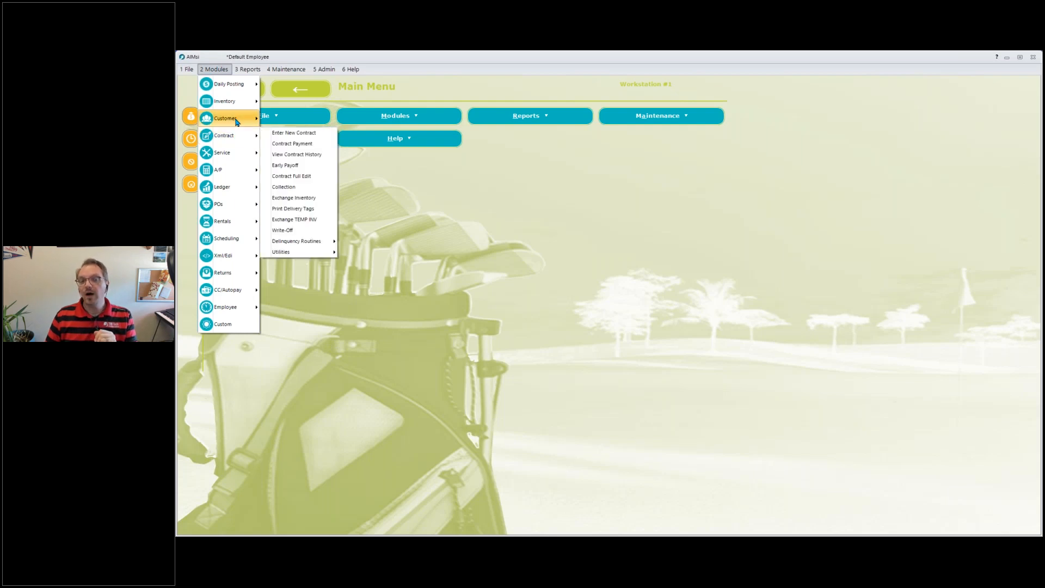
pyautogui.moveTo(237, 121)
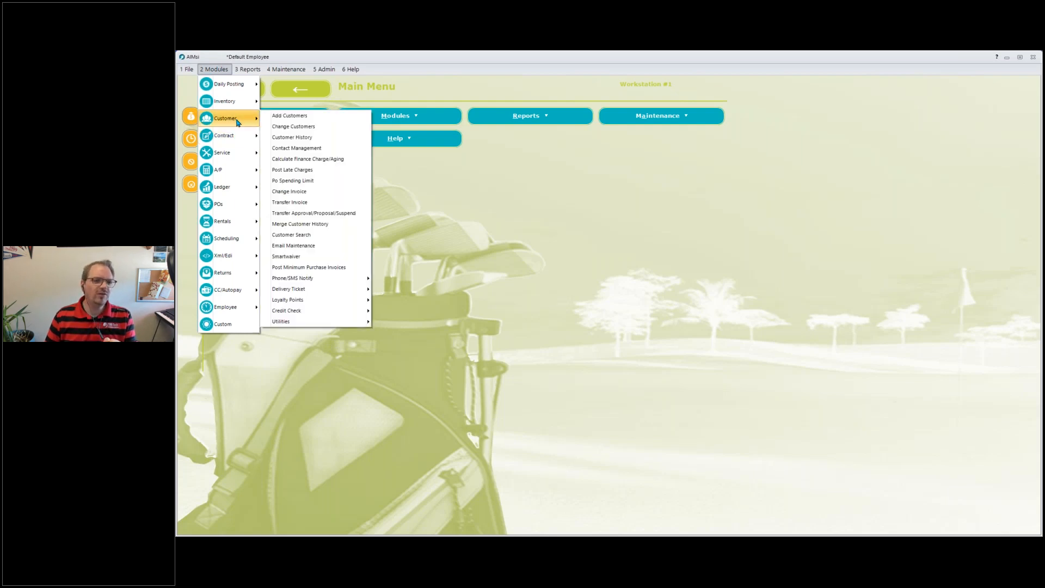
pyautogui.moveTo(348, 321)
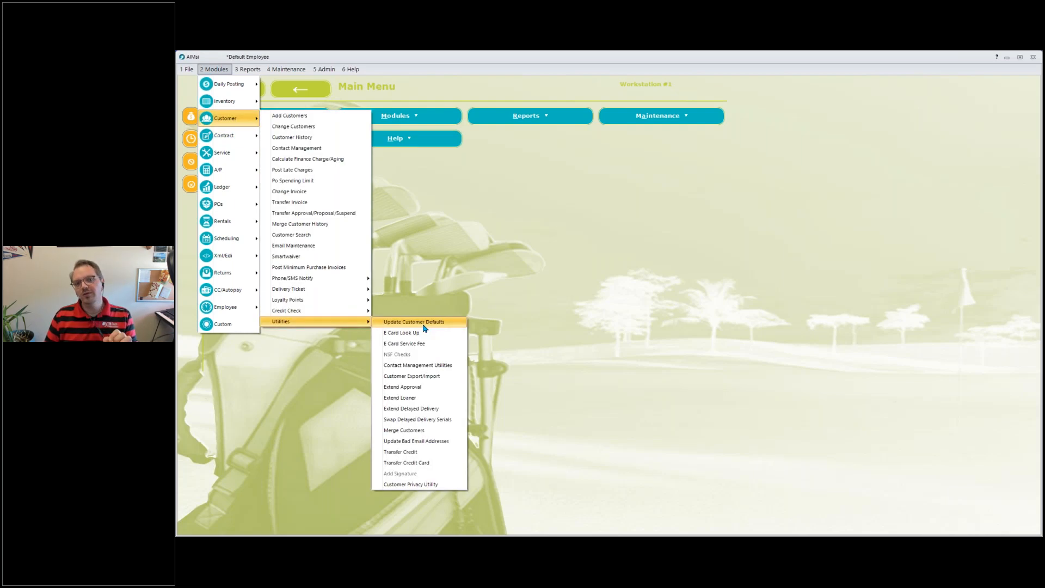
pyautogui.click(425, 322)
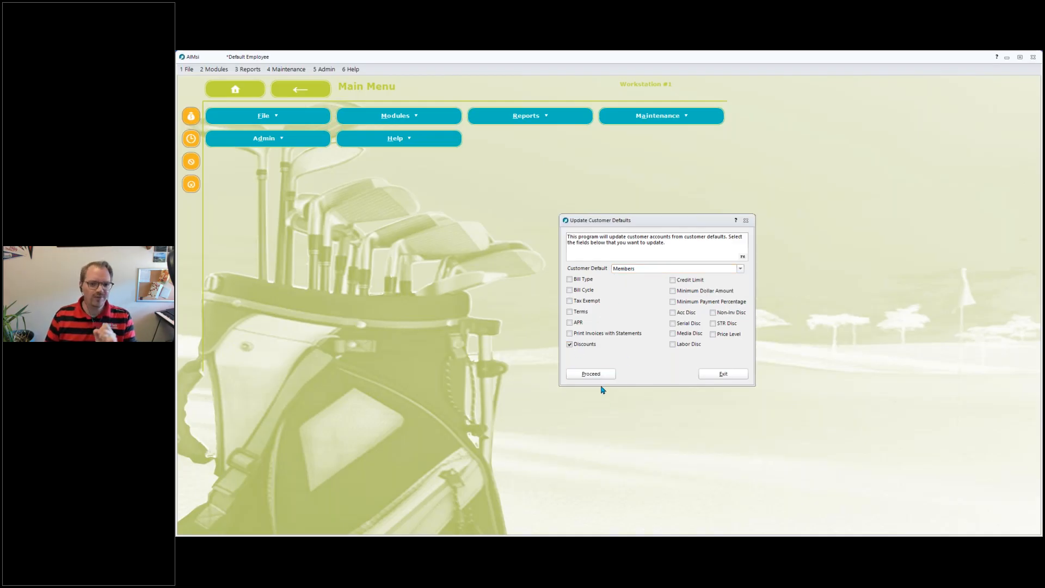
# Reopen the member customer's record by searching their first name.
pyautogui.click(216, 69)
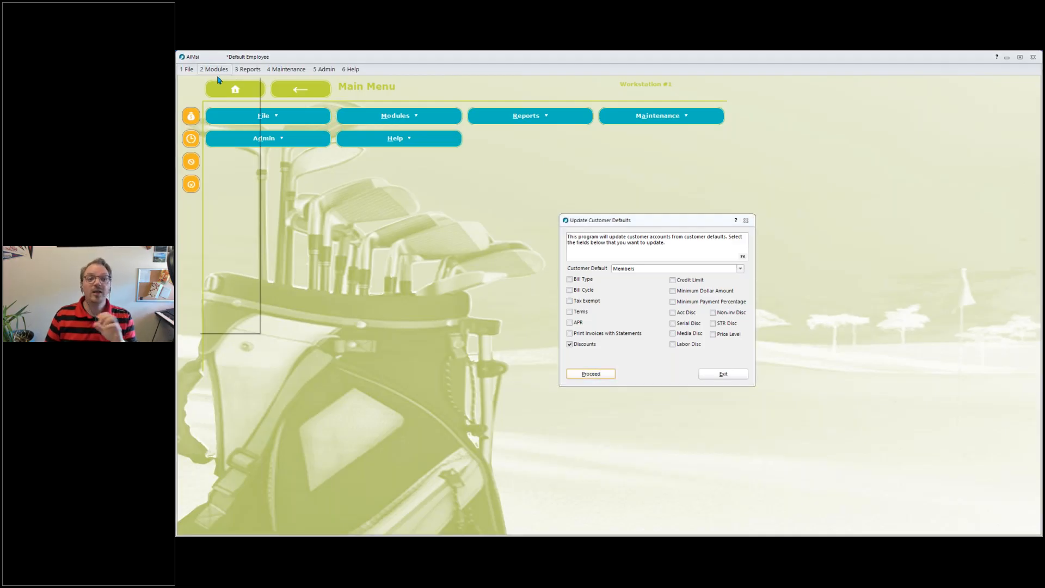
pyautogui.click(308, 130)
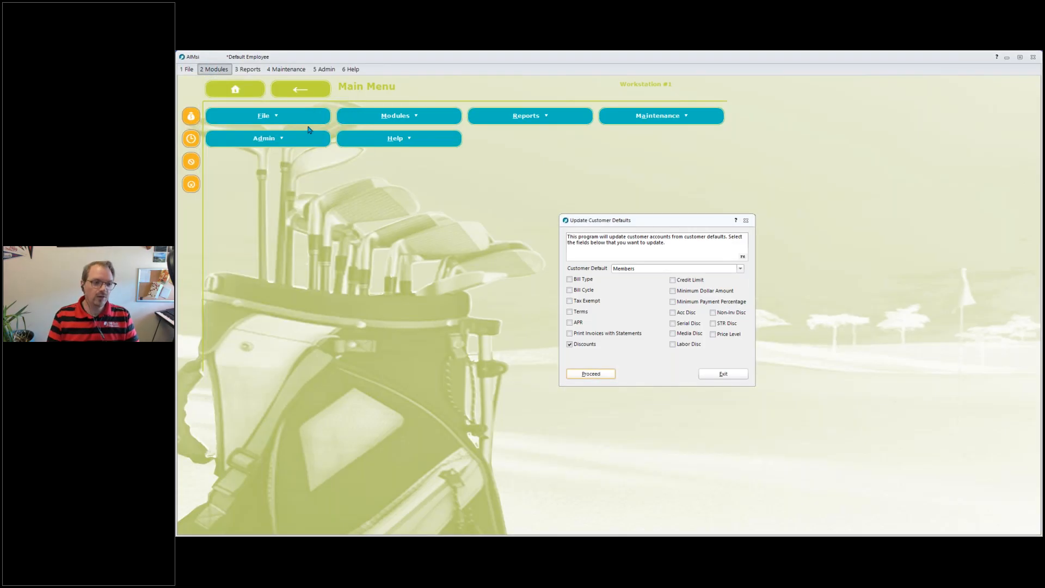
pyautogui.write('mike')
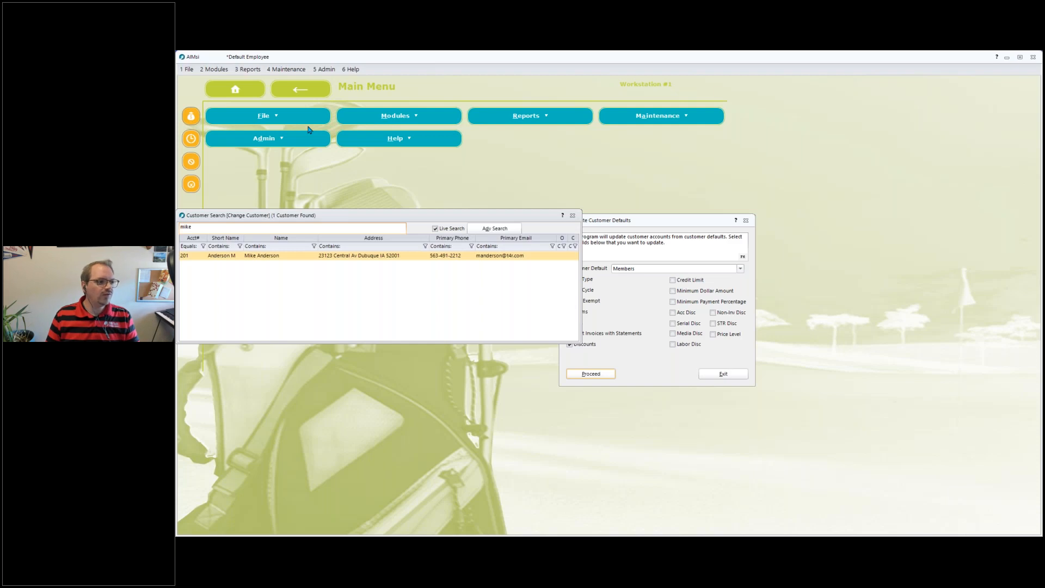
pyautogui.press('Return')
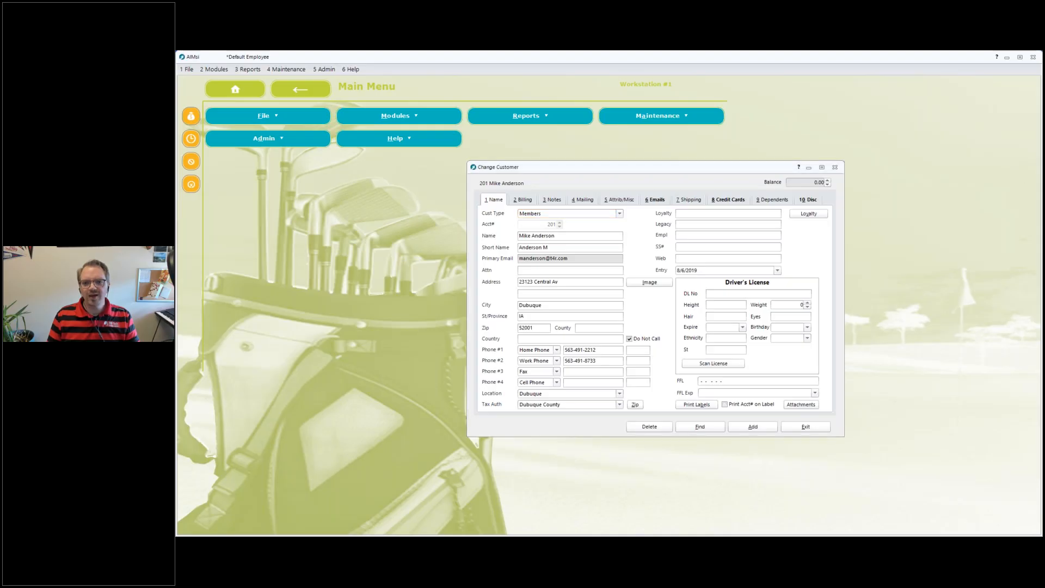
pyautogui.moveTo(801, 199)
pyautogui.mouseDown()
pyautogui.moveTo(813, 201)
pyautogui.moveTo(773, 201)
pyautogui.moveTo(783, 200)
pyautogui.mouseUp()
pyautogui.moveTo(682, 200); pyautogui.dragTo(701, 201)
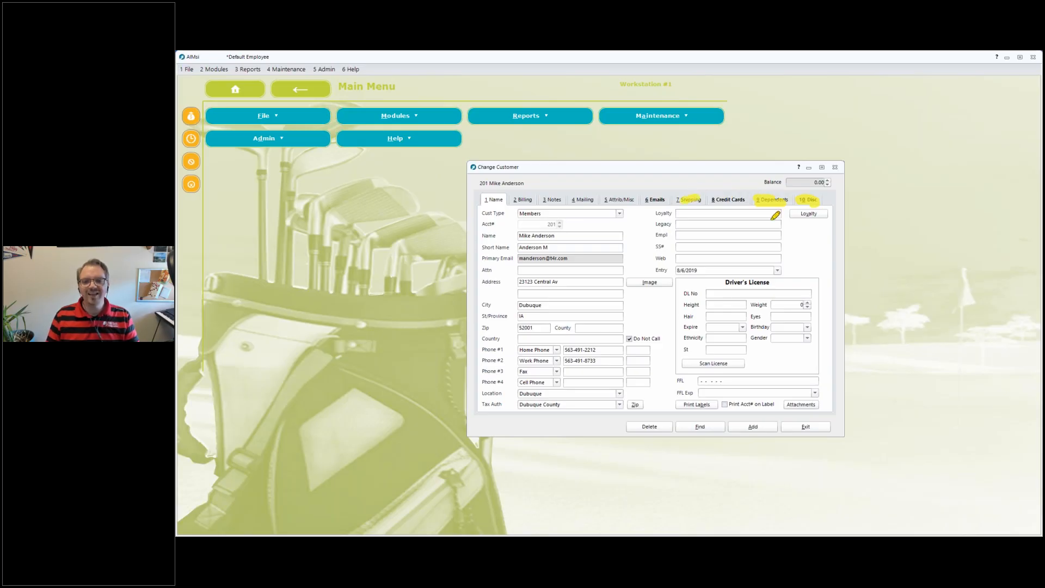
pyautogui.rightClick(794, 289)
pyautogui.click(806, 288)
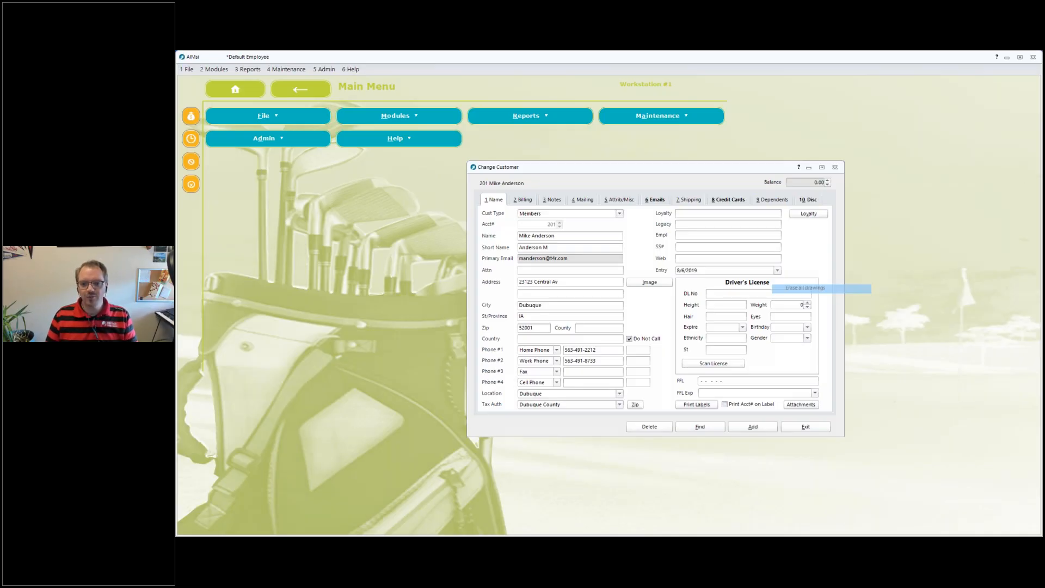
# Review the customer's discount tab, exit the record, and close Update Customer Defaults.
pyautogui.click(808, 200)
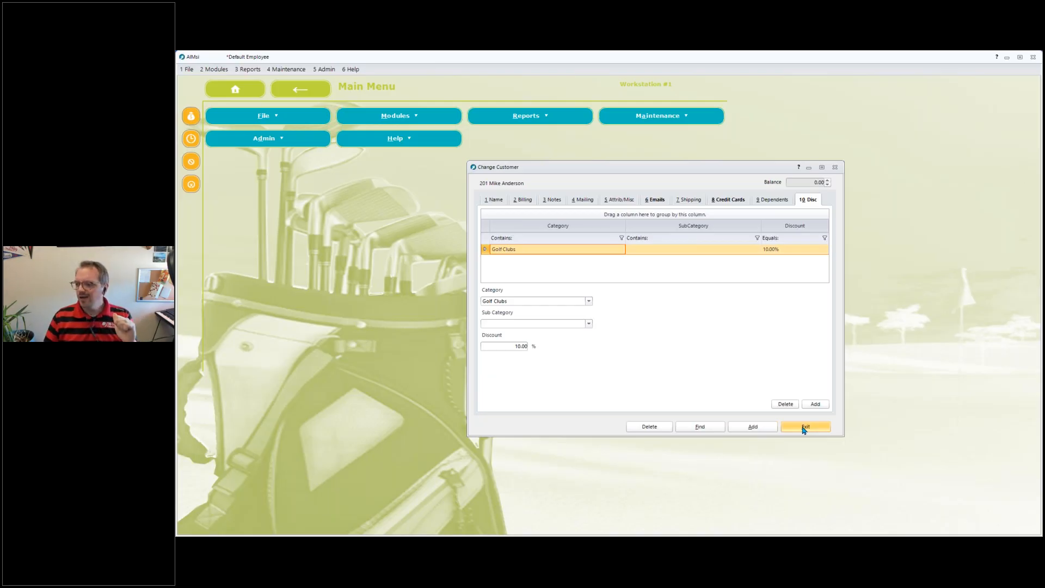
pyautogui.click(803, 428)
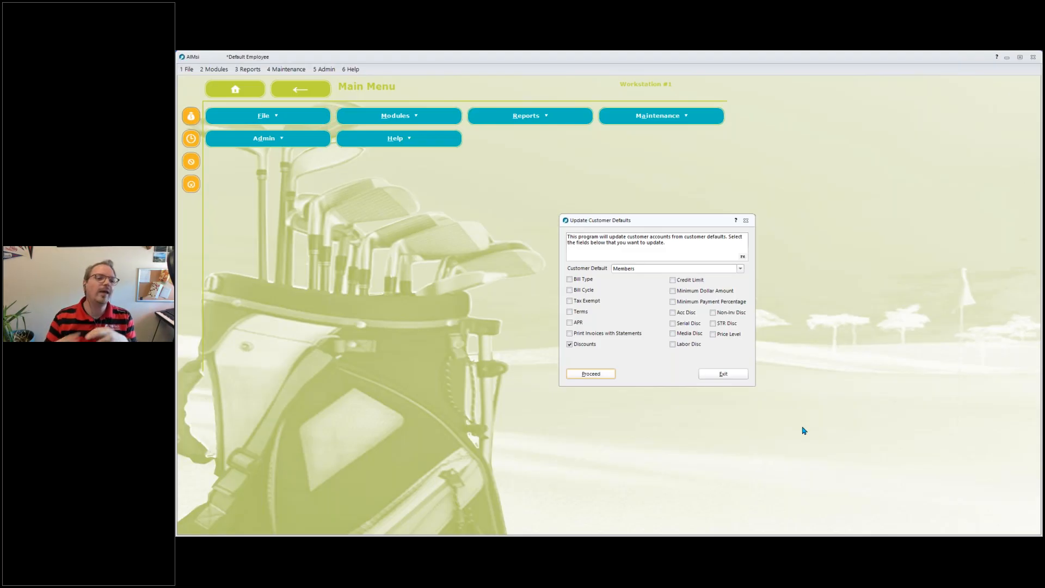
pyautogui.click(724, 374)
# Open Add/Change Contract Defaults and select the Rent to Rent contract default.
pyautogui.click(287, 70)
pyautogui.moveTo(294, 125)
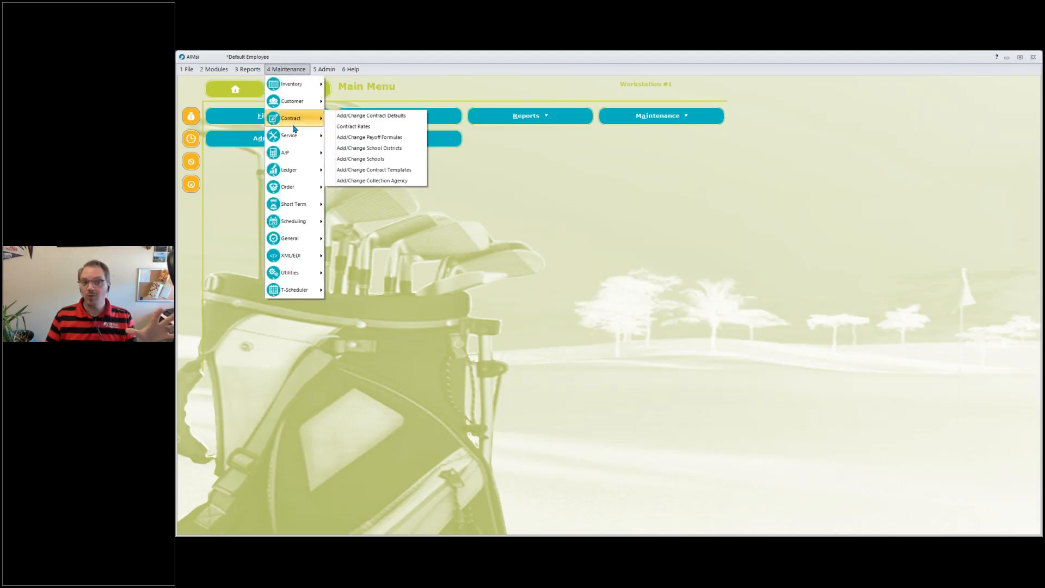
pyautogui.click(377, 120)
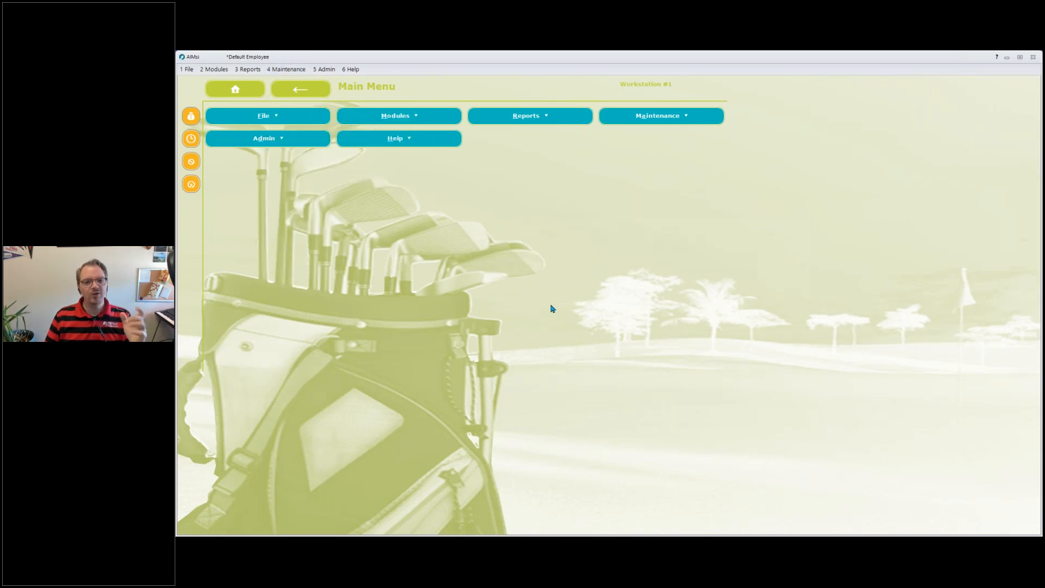
pyautogui.click(540, 268)
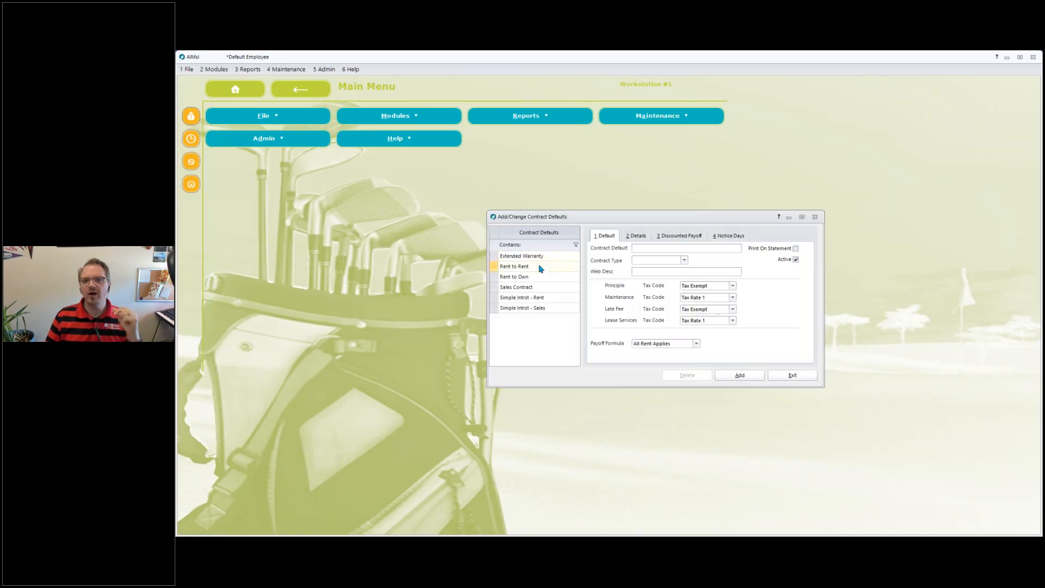
pyautogui.click(541, 267)
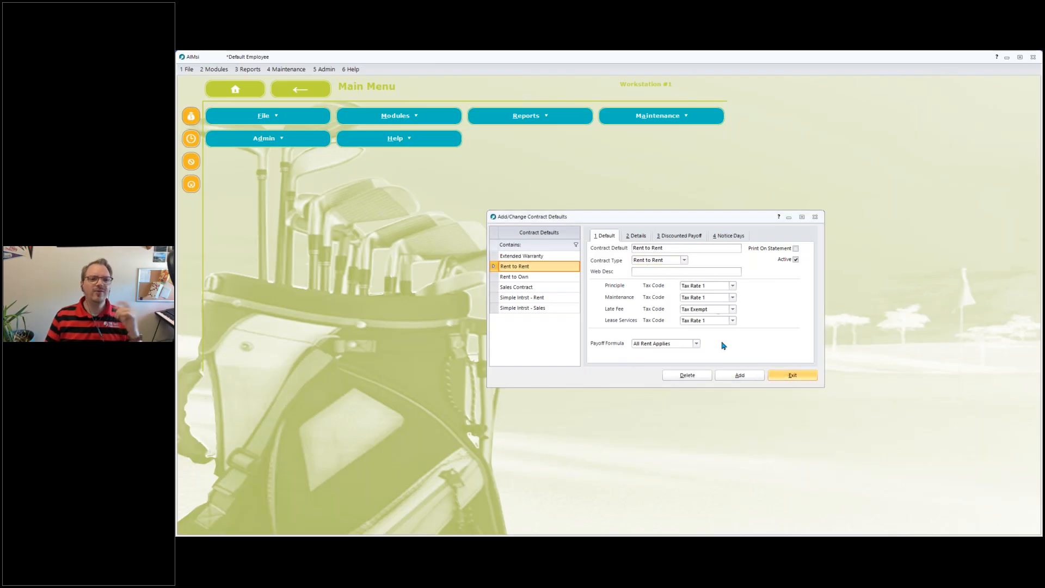
# Open Add/Change Contract Templates, select Single Membership, and examine its description, down payment and monthly principal fields.
pyautogui.click(314, 70)
pyautogui.moveTo(301, 70)
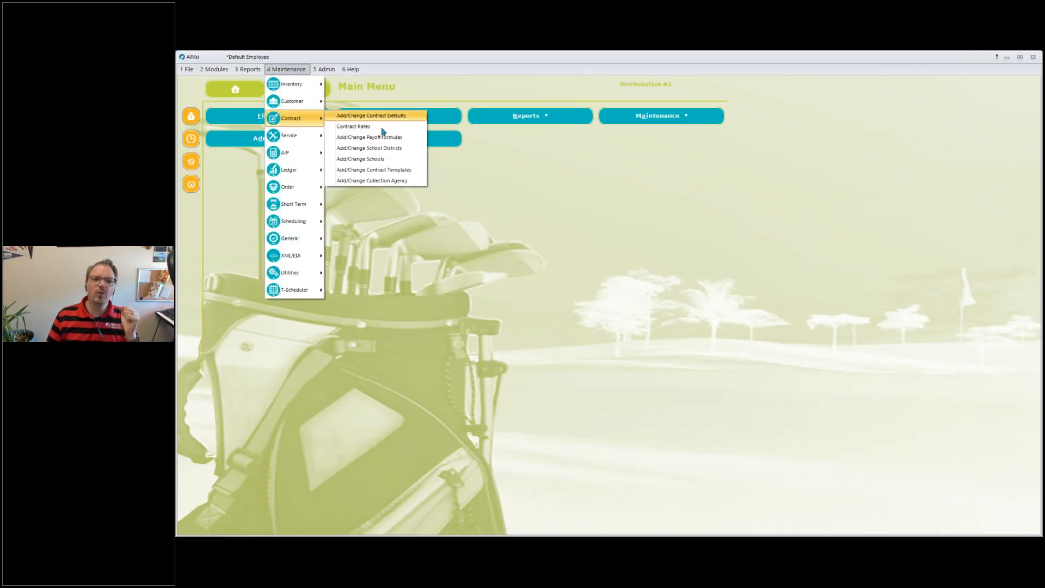
pyautogui.click(389, 170)
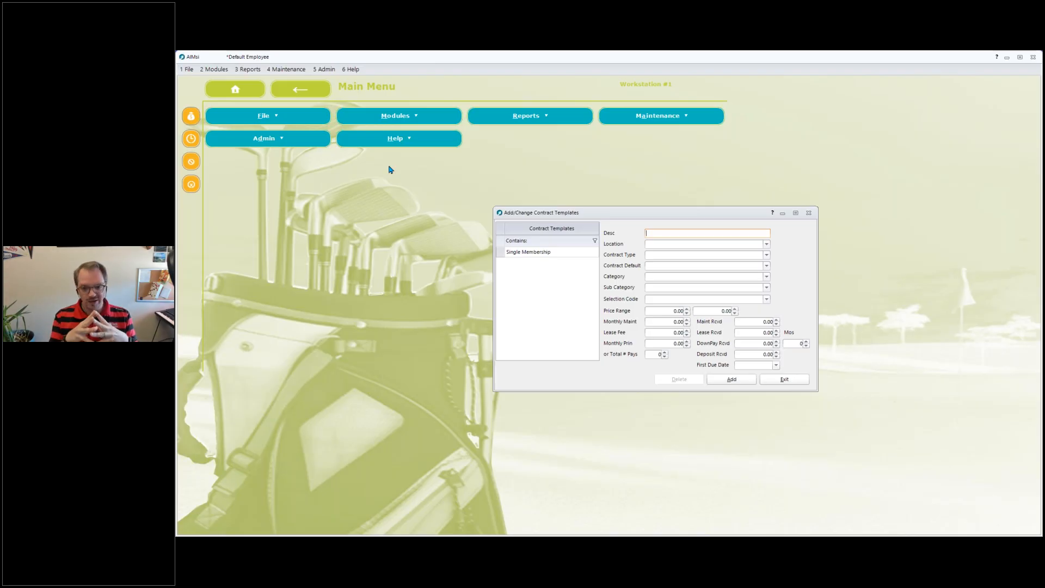
pyautogui.click(553, 254)
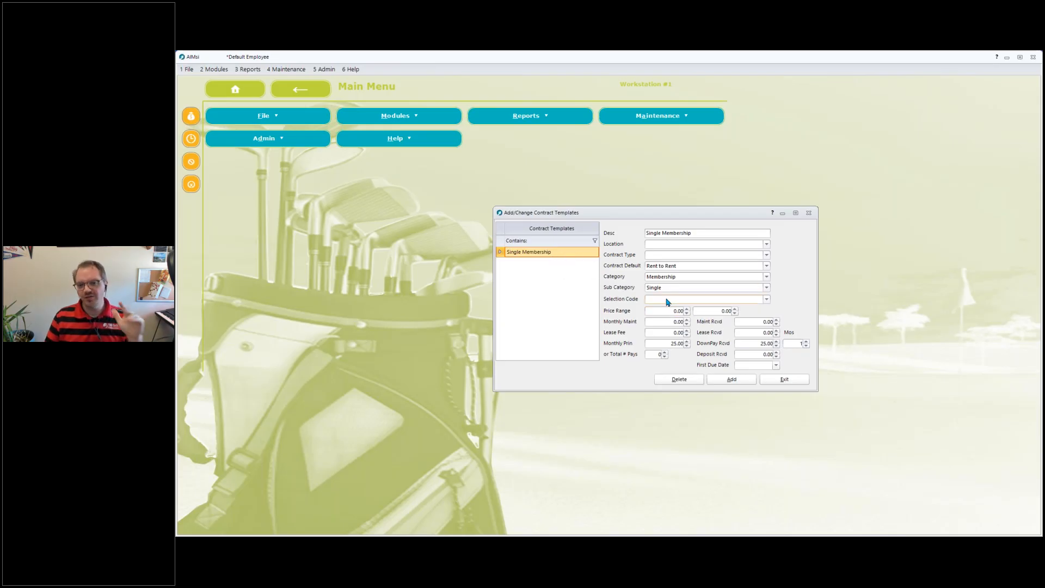
pyautogui.click(700, 235)
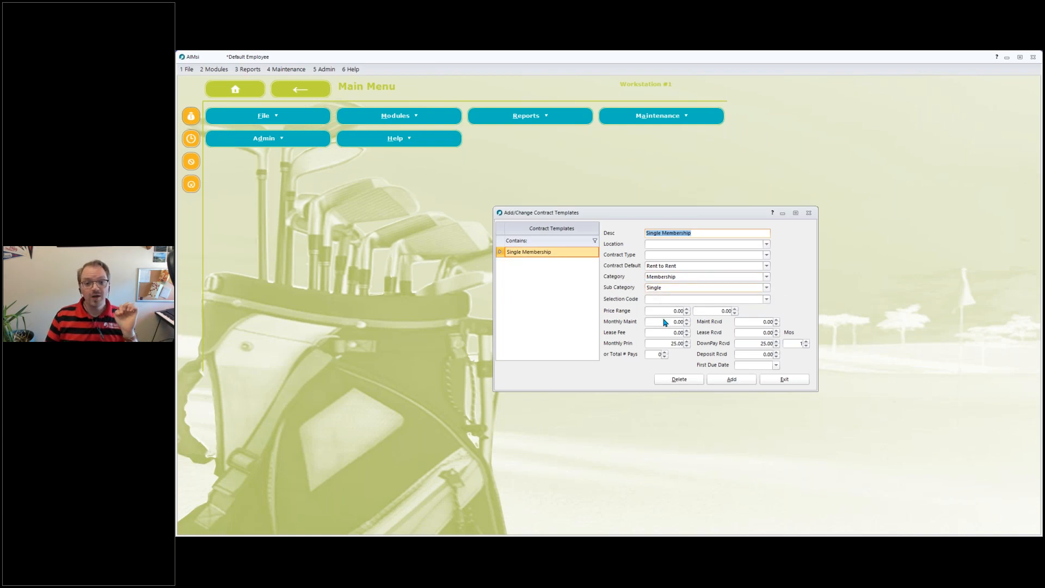
pyautogui.click(748, 343)
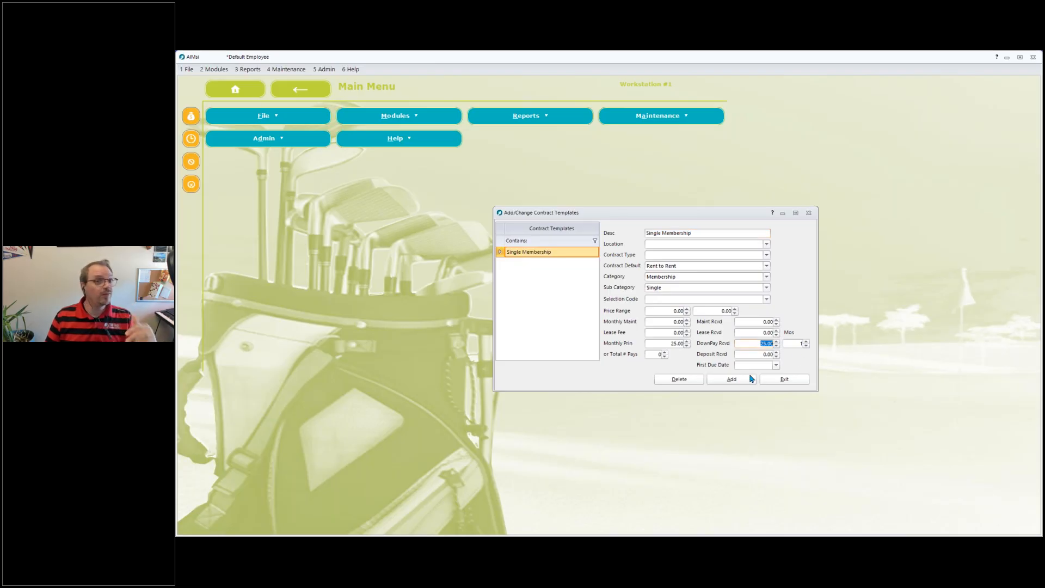
pyautogui.click(668, 344)
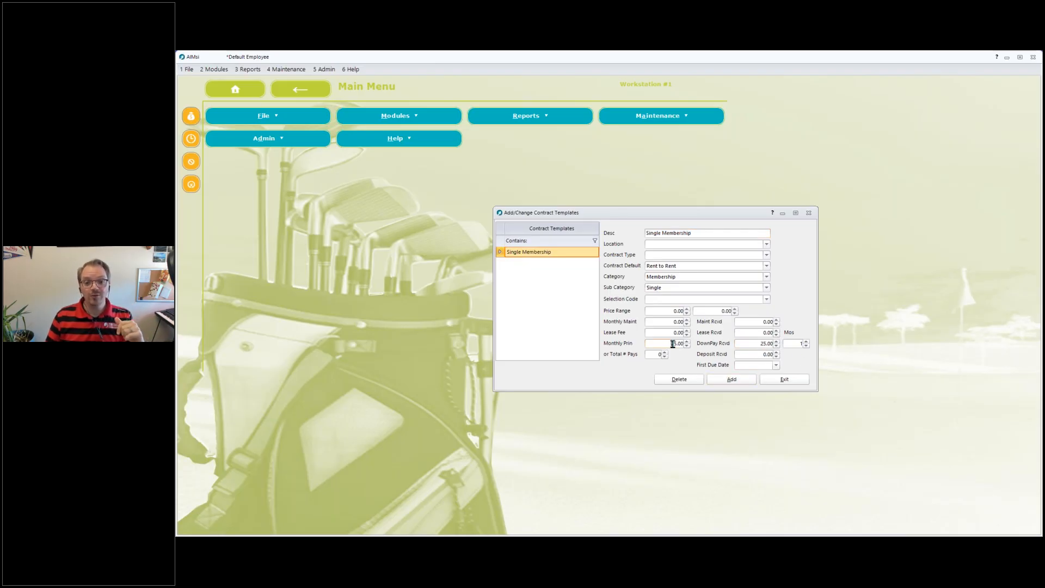
# Inspect the template's down payment and monthly principal fields, then close Add/Change Contract Templates.
pyautogui.click(739, 342)
pyautogui.click(667, 343)
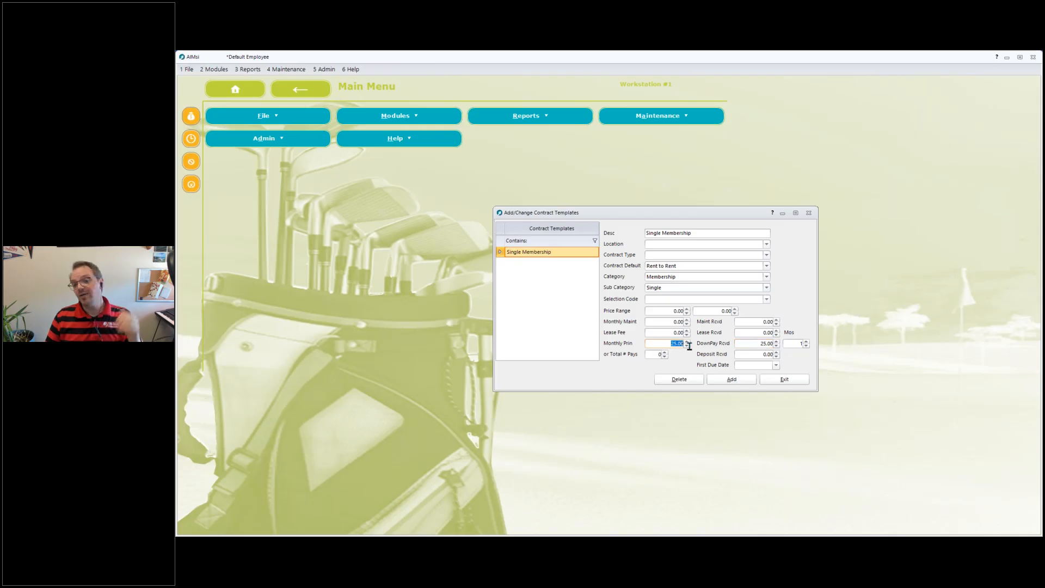
pyautogui.click(782, 383)
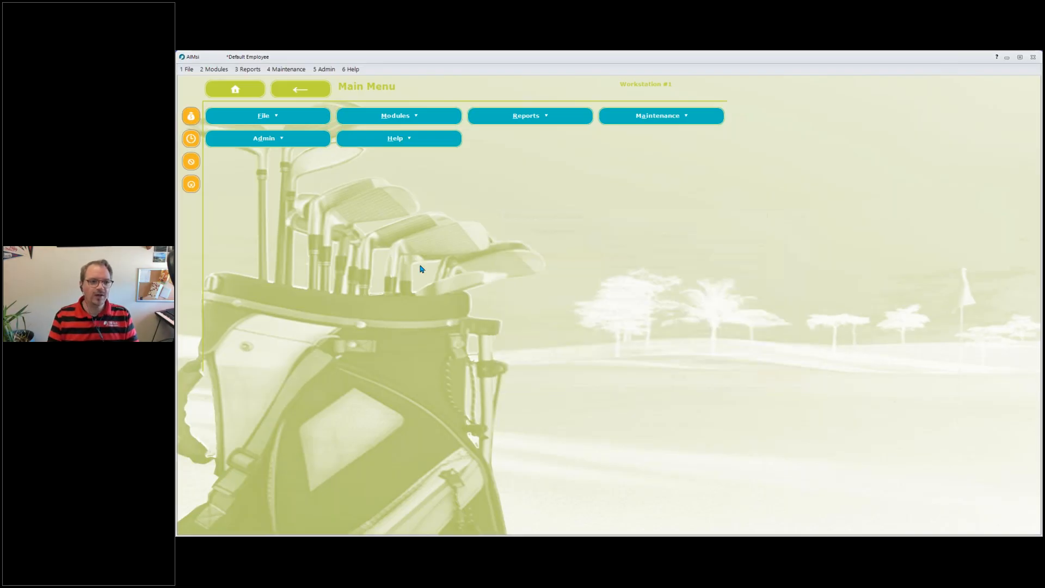
# Open Point of Sale and select the member customer by searching their first name.
pyautogui.click(196, 121)
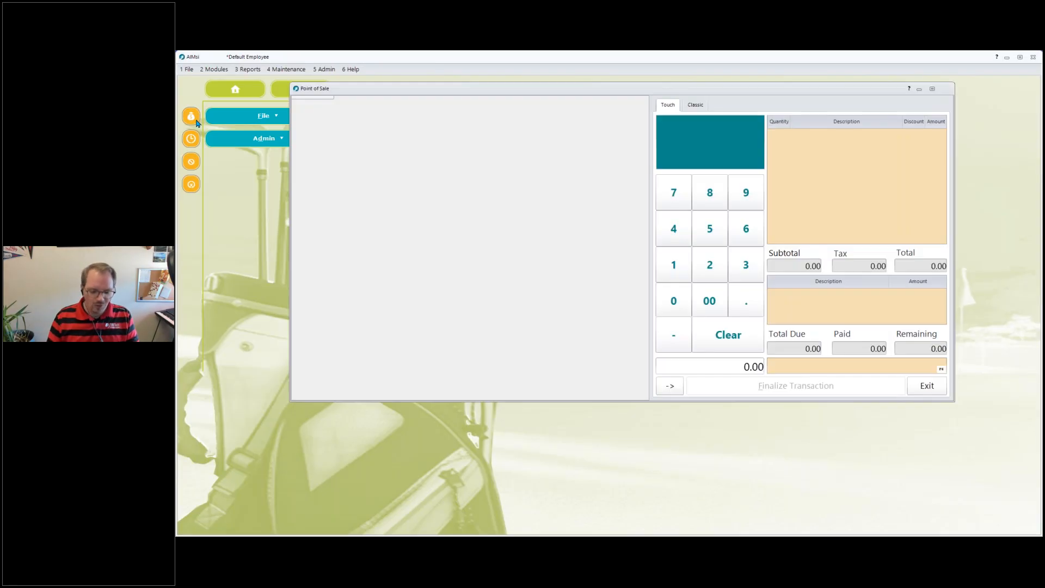
pyautogui.write('pep')
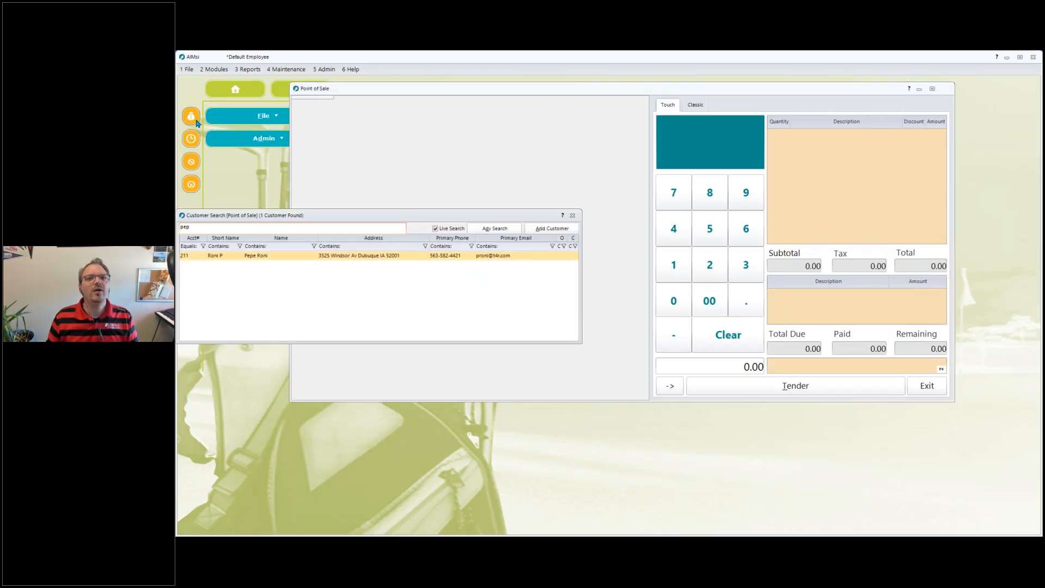
pyautogui.press('Return')
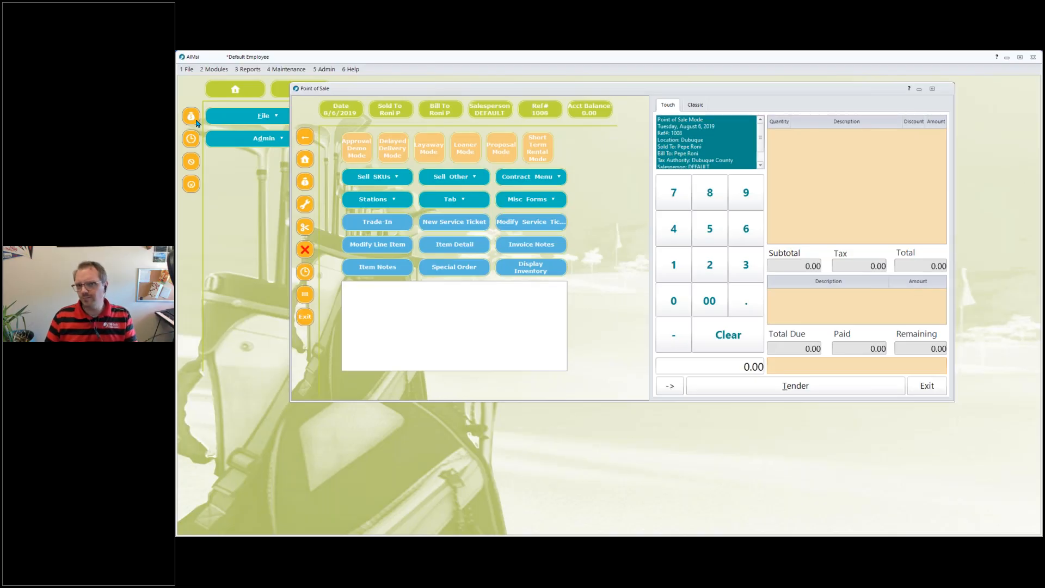
# Start a new Rent to Rent contract and add a Membership item in the Single sub category.
pyautogui.click(544, 172)
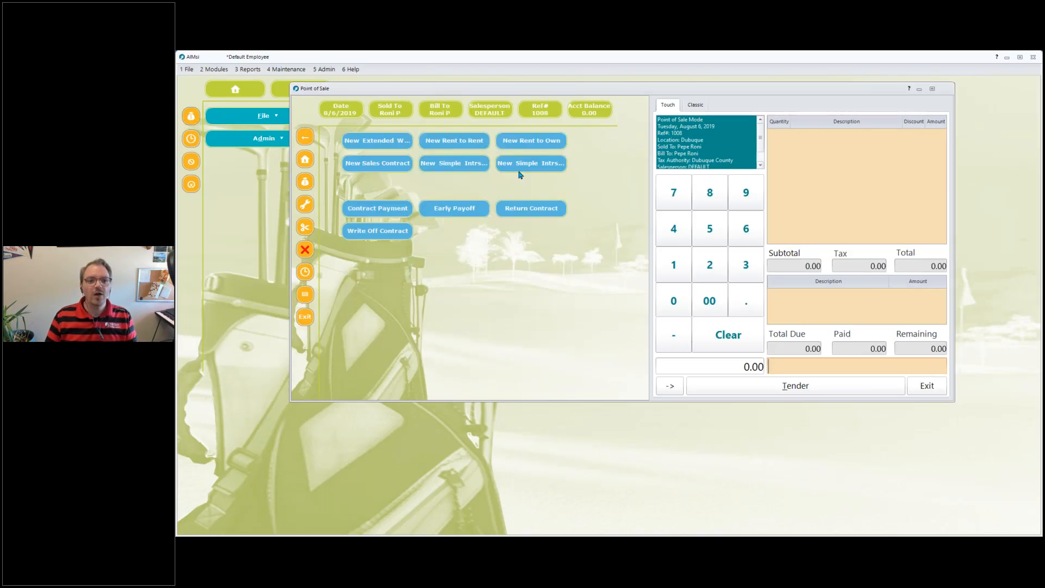
pyautogui.click(450, 146)
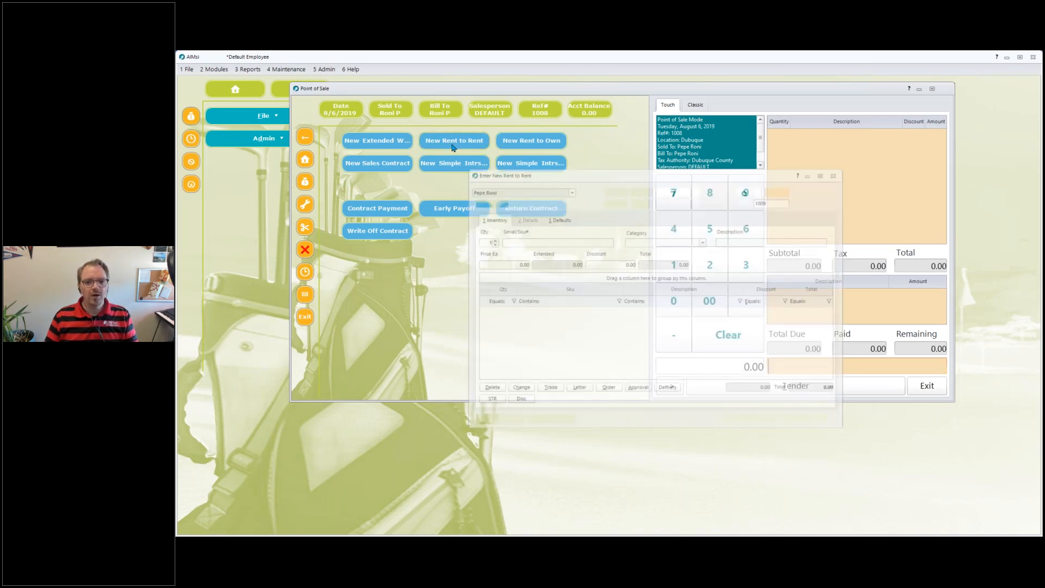
pyautogui.click(702, 241)
pyautogui.click(665, 251)
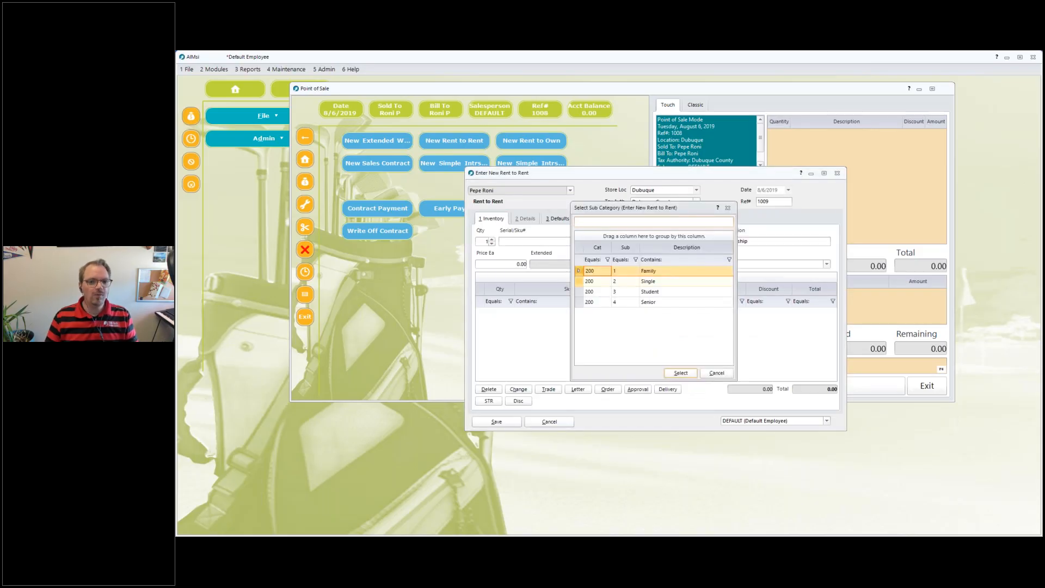
pyautogui.click(667, 281)
pyautogui.click(681, 372)
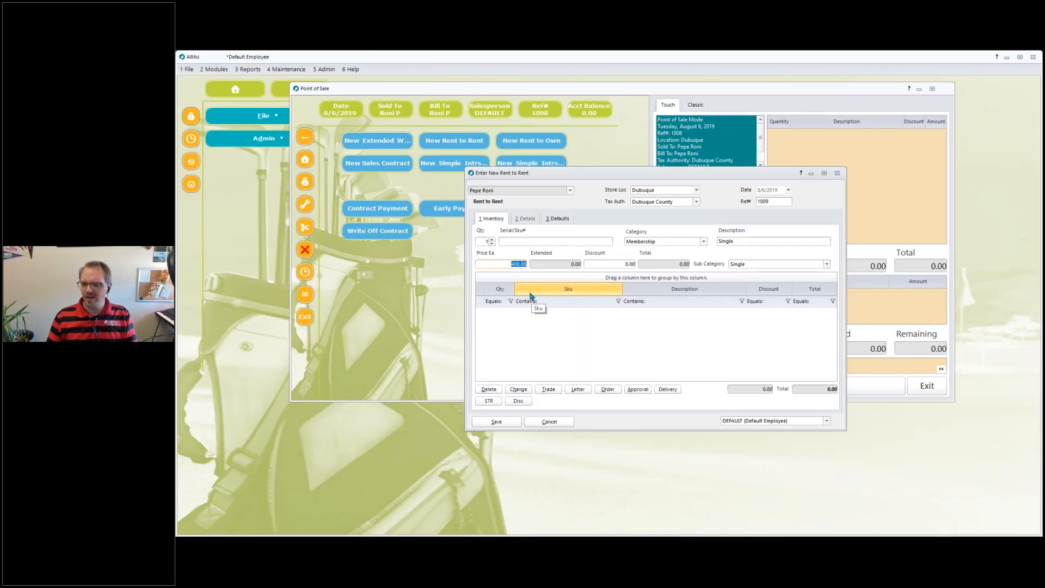
pyautogui.press('Return')
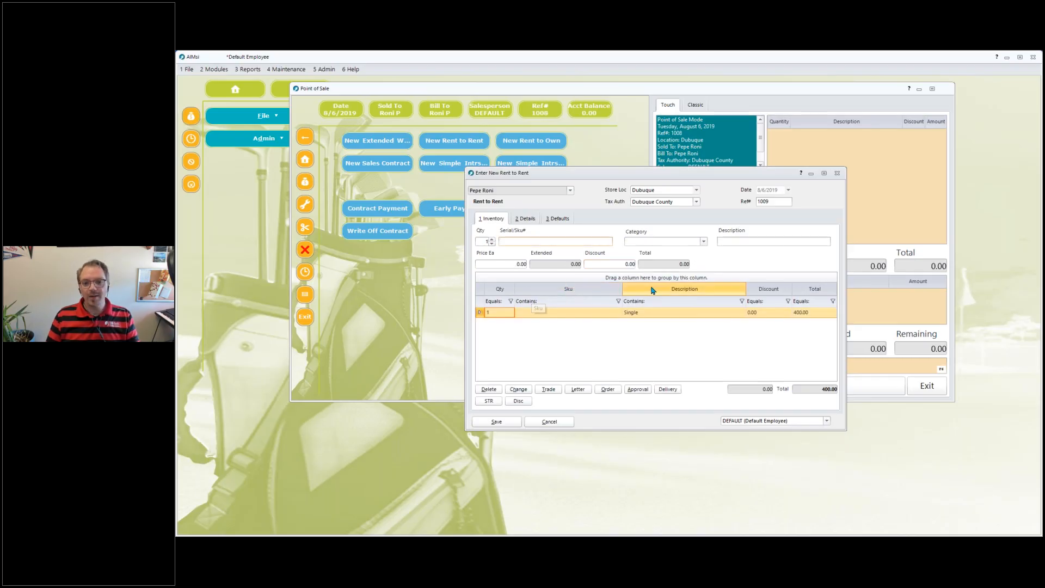
# Apply the Single Membership contract template on the details tab, review the initial payment and payment, and save the contract.
pyautogui.click(526, 220)
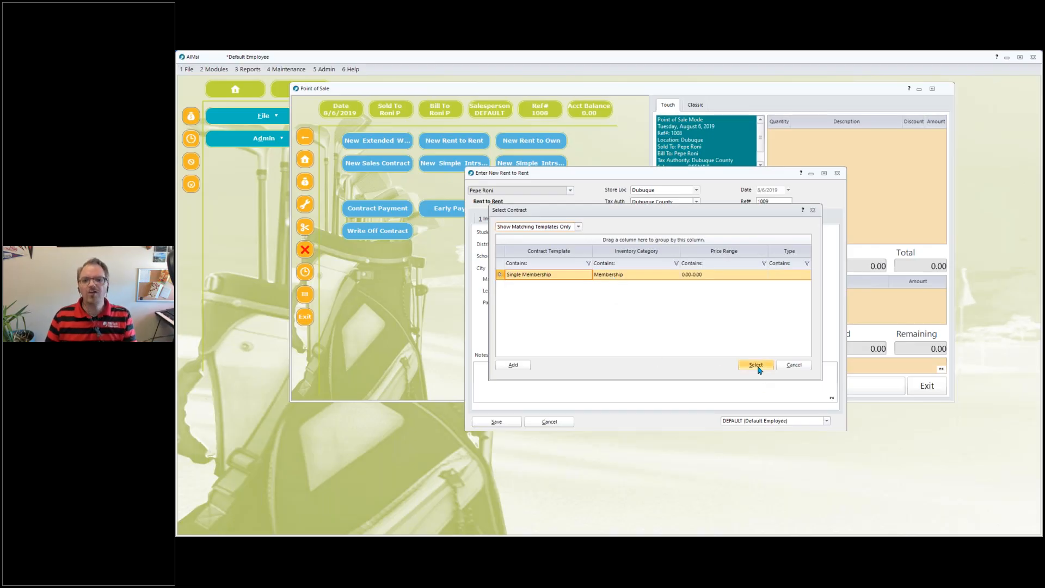
pyautogui.click(755, 365)
pyautogui.moveTo(617, 279); pyautogui.dragTo(652, 278)
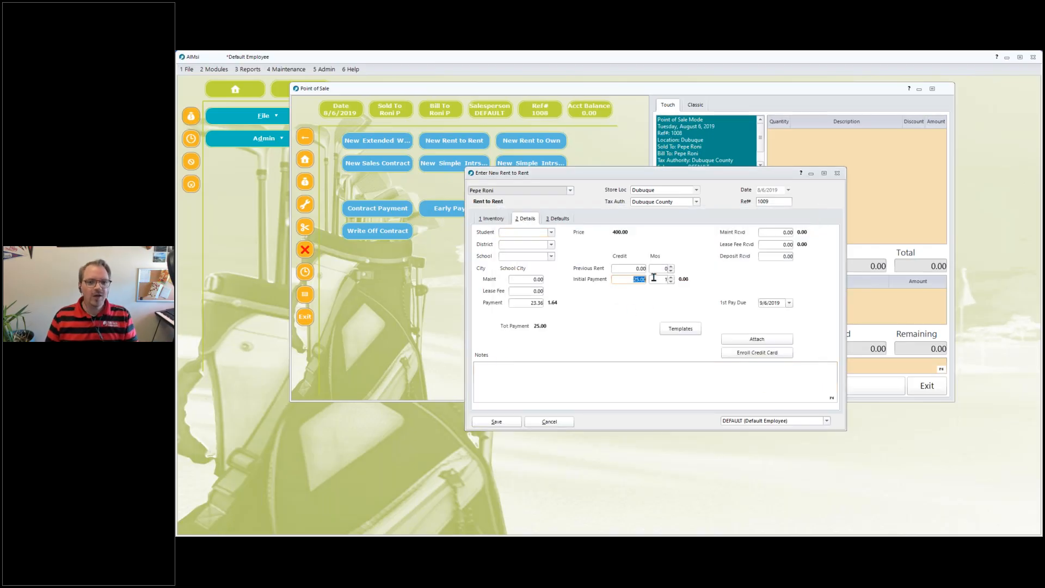
pyautogui.moveTo(514, 303); pyautogui.dragTo(562, 302)
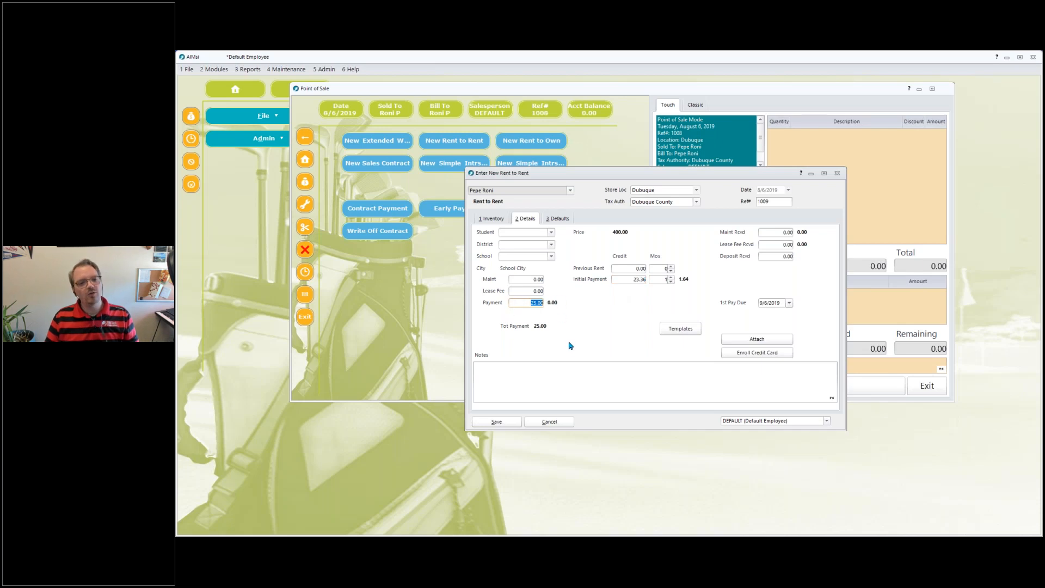
pyautogui.click(502, 423)
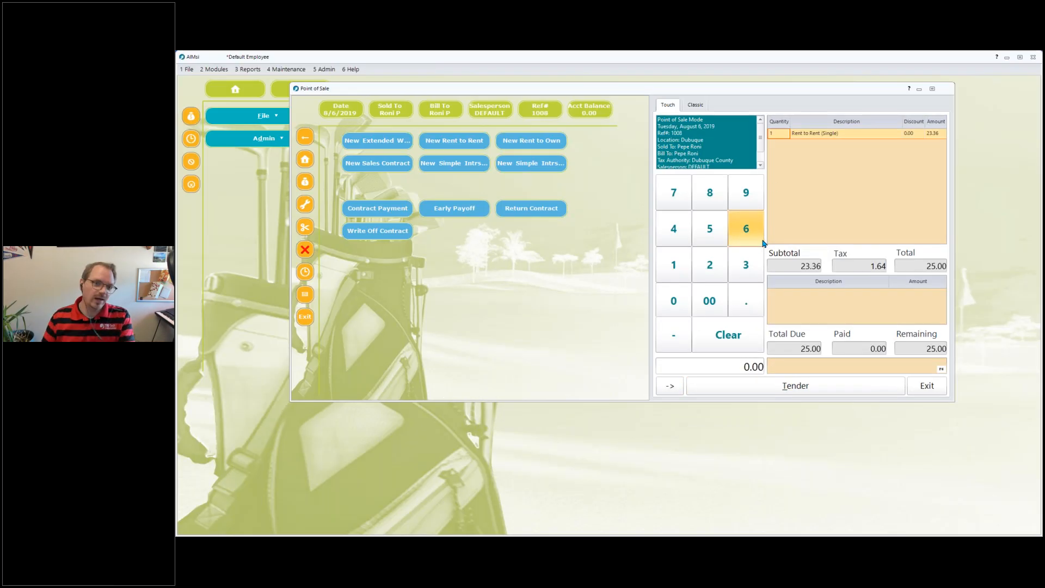
# Tender the contract's initial payment in cash using $20 and $5.
pyautogui.click(824, 387)
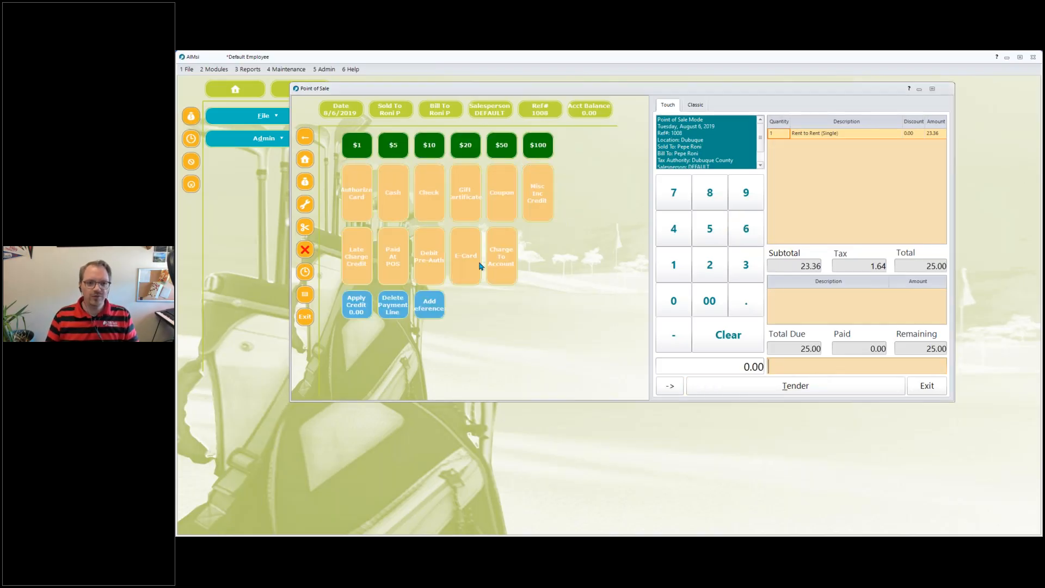
pyautogui.click(465, 145)
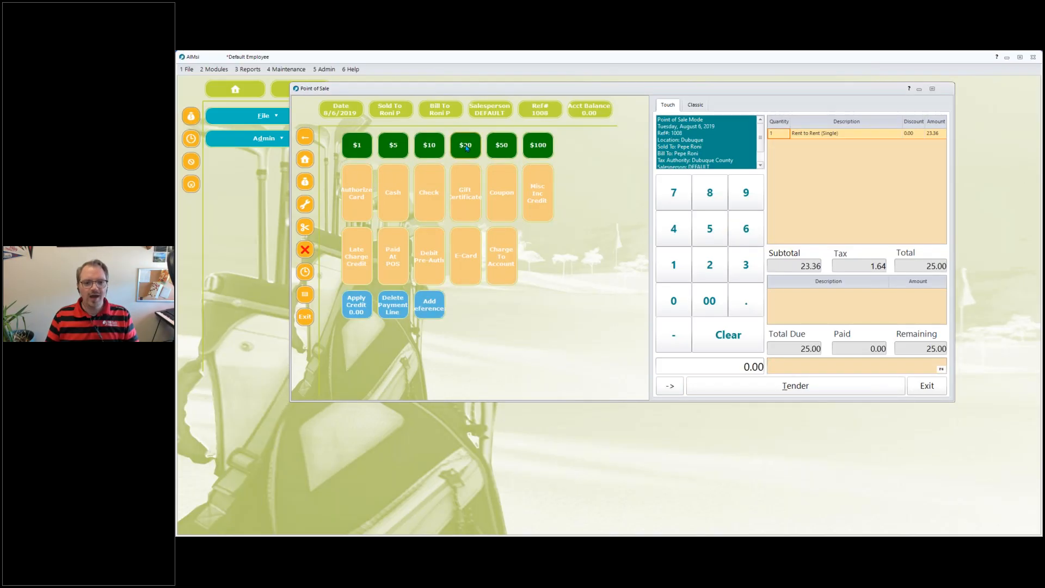
pyautogui.click(408, 146)
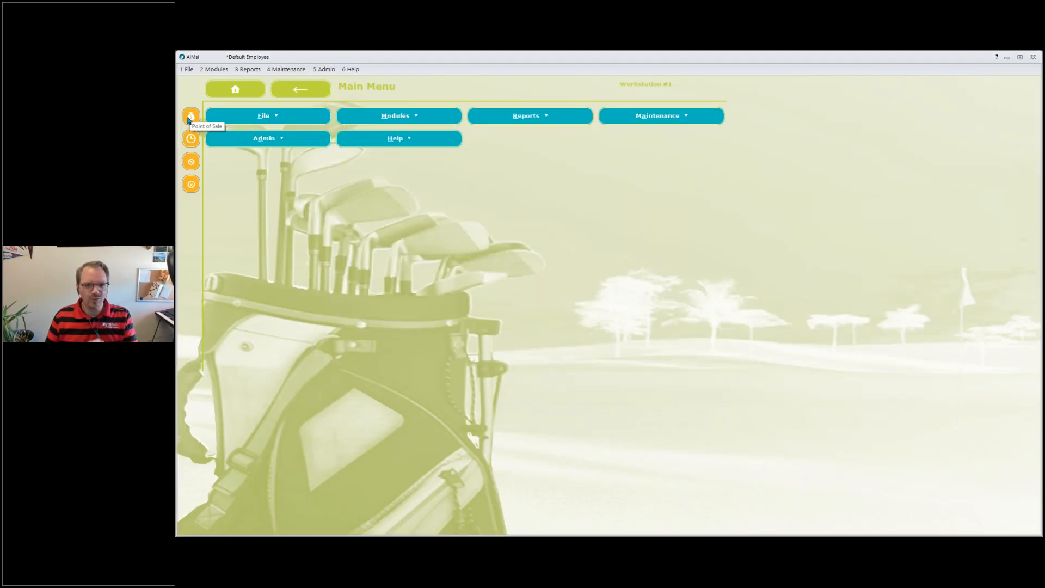
# Reopen Point of Sale for the same member customer and ring up a Member 9 green fee.
pyautogui.click(189, 120)
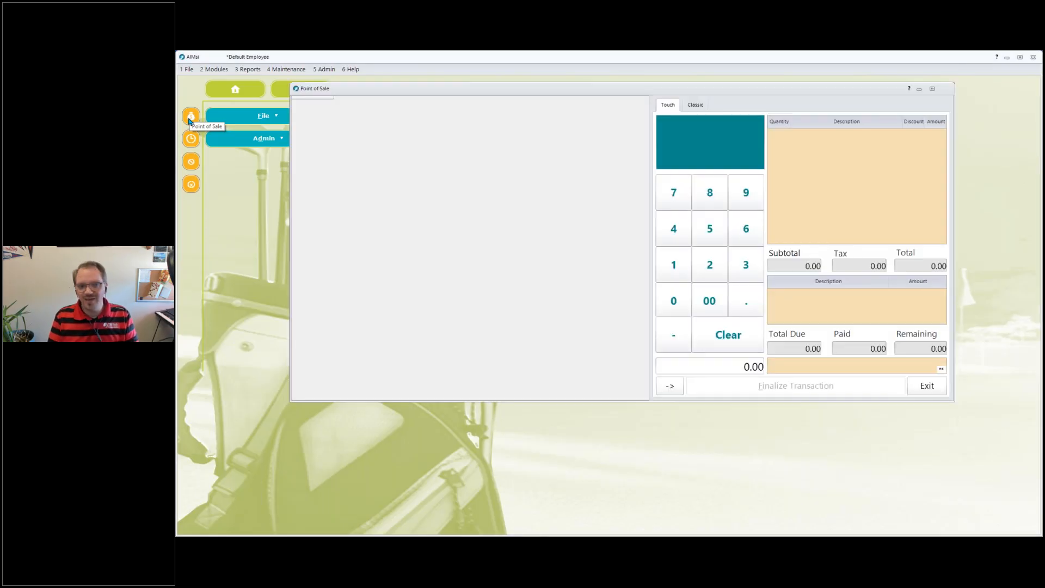
pyautogui.write('pep')
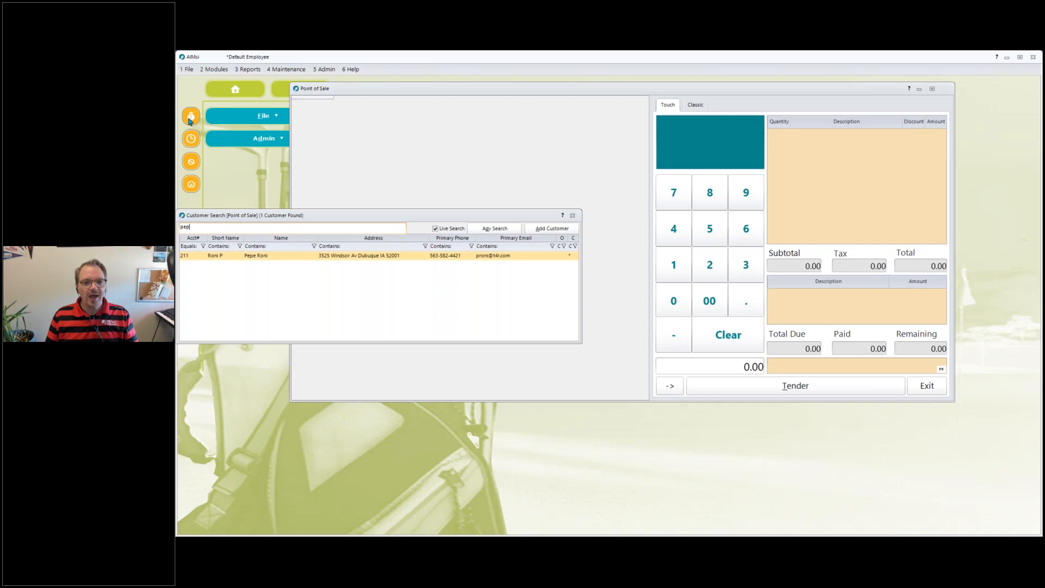
pyautogui.press('Return')
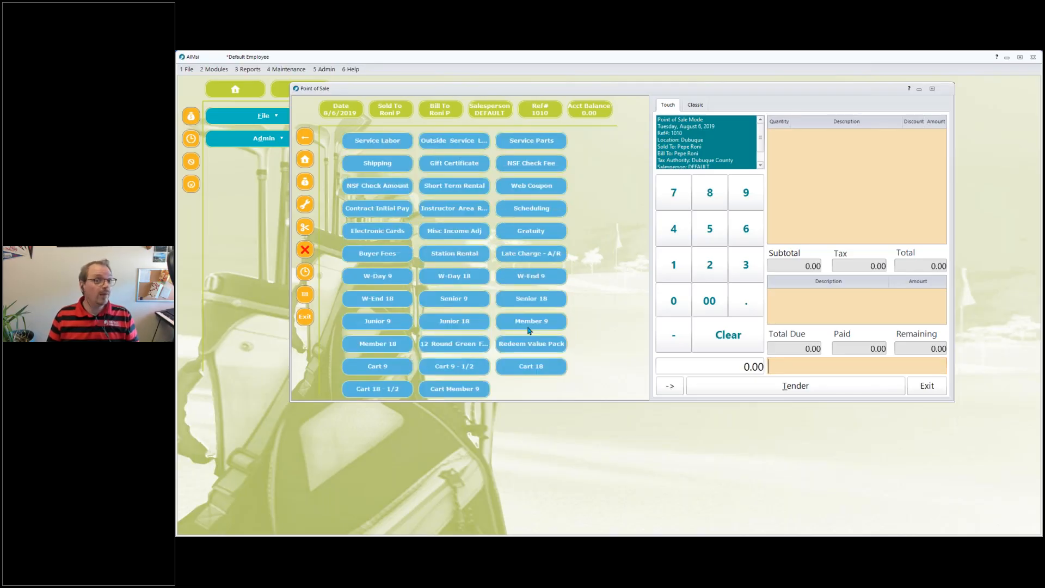
pyautogui.click(529, 328)
pyautogui.click(572, 398)
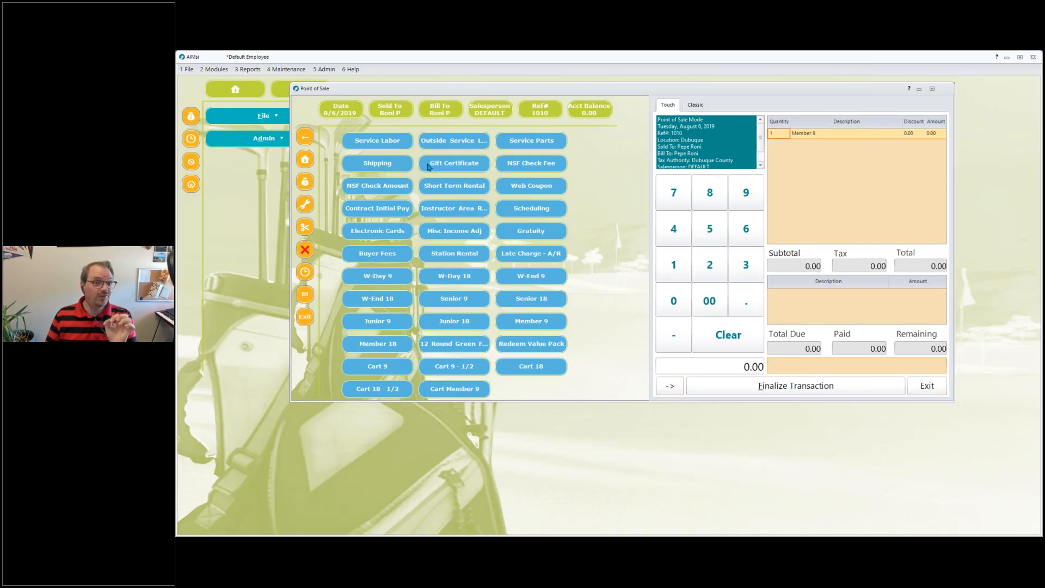
# Return to the main point-of-sale screen and open the Contract Menu.
pyautogui.click(308, 140)
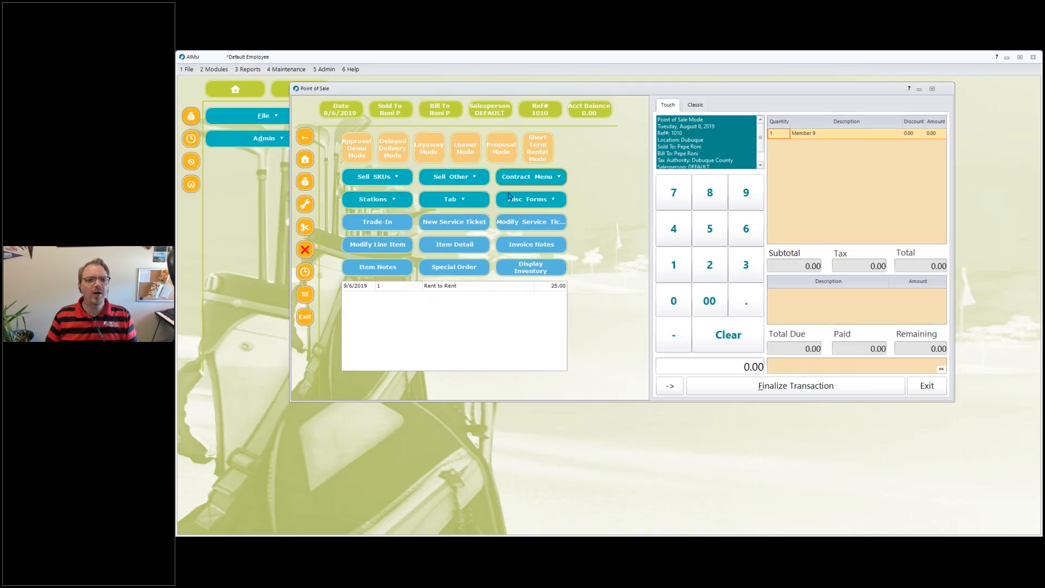
pyautogui.click(531, 176)
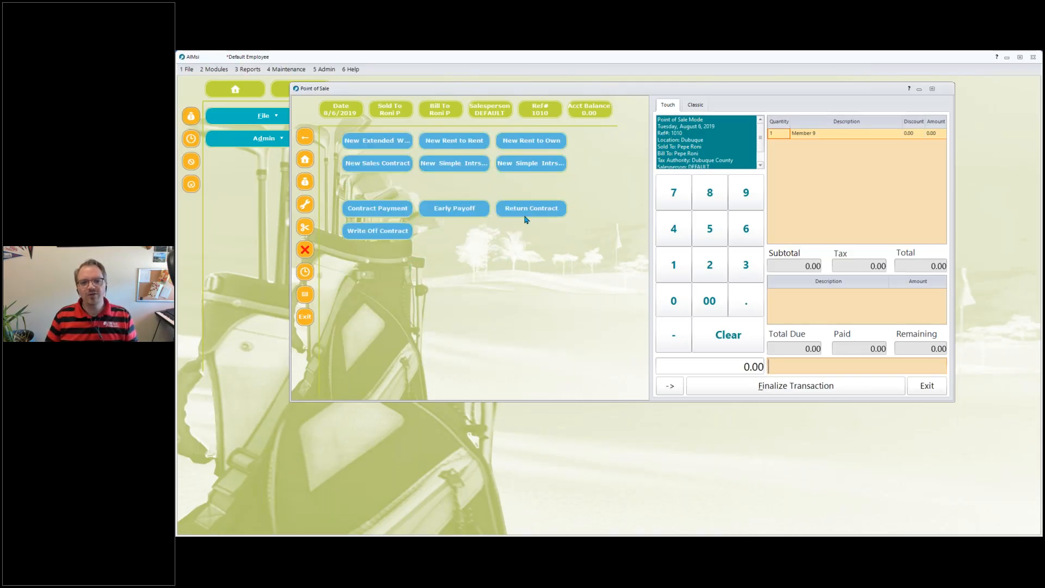
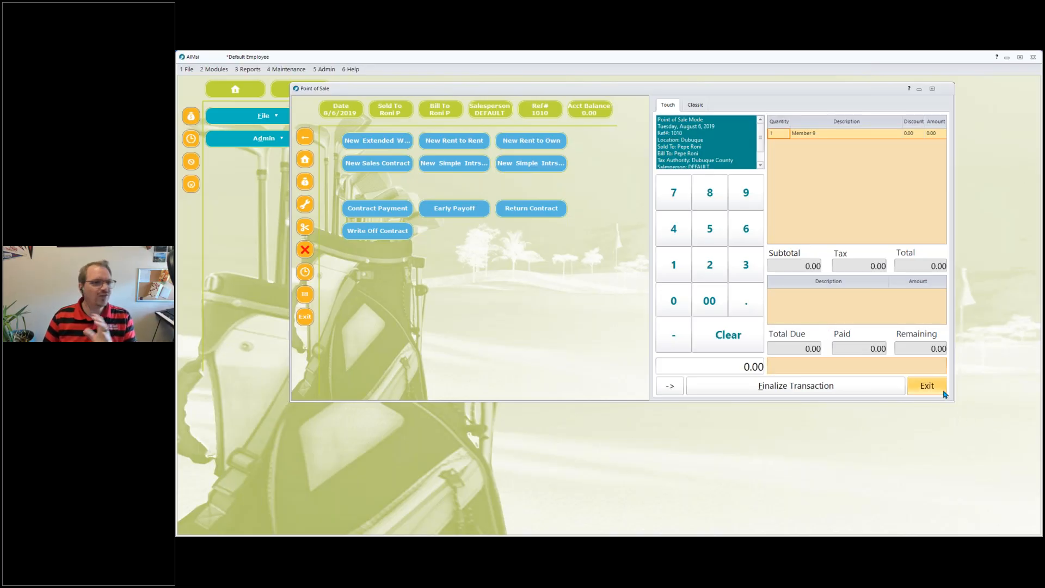
# Exit Point of Sale, abandoning the sale in progress.
pyautogui.click(926, 387)
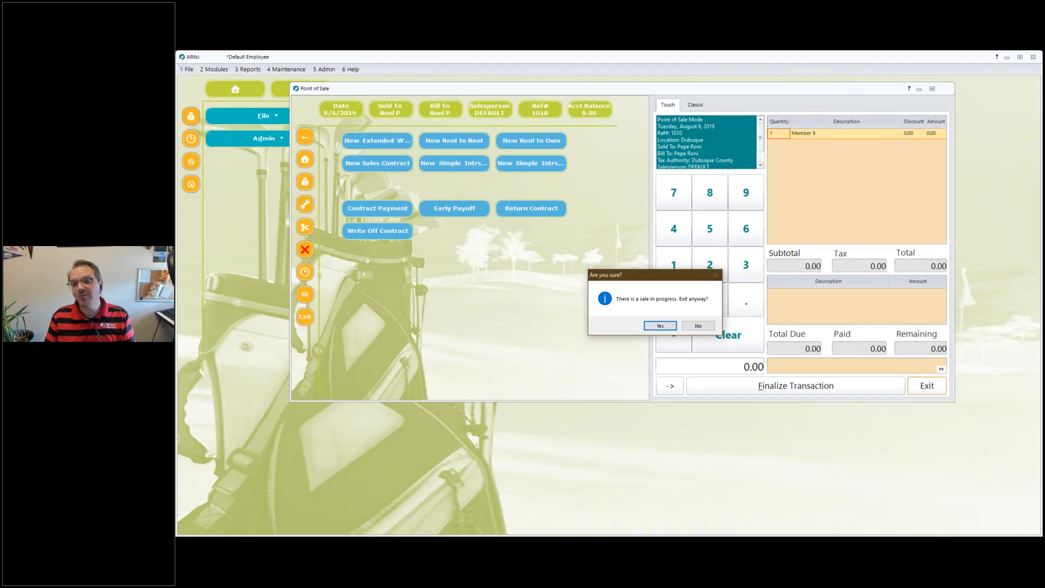
pyautogui.click(701, 325)
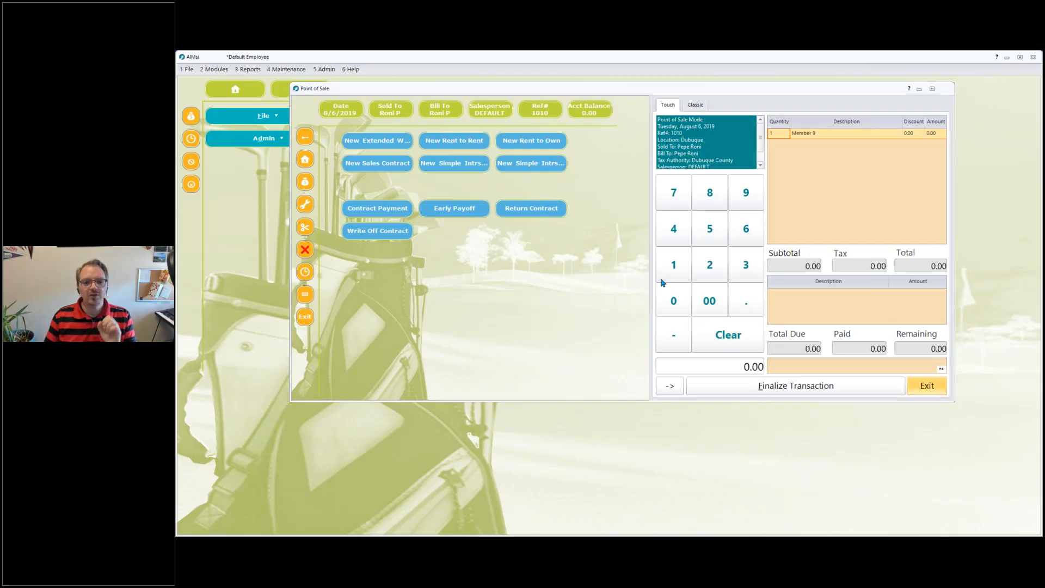
pyautogui.press('Return')
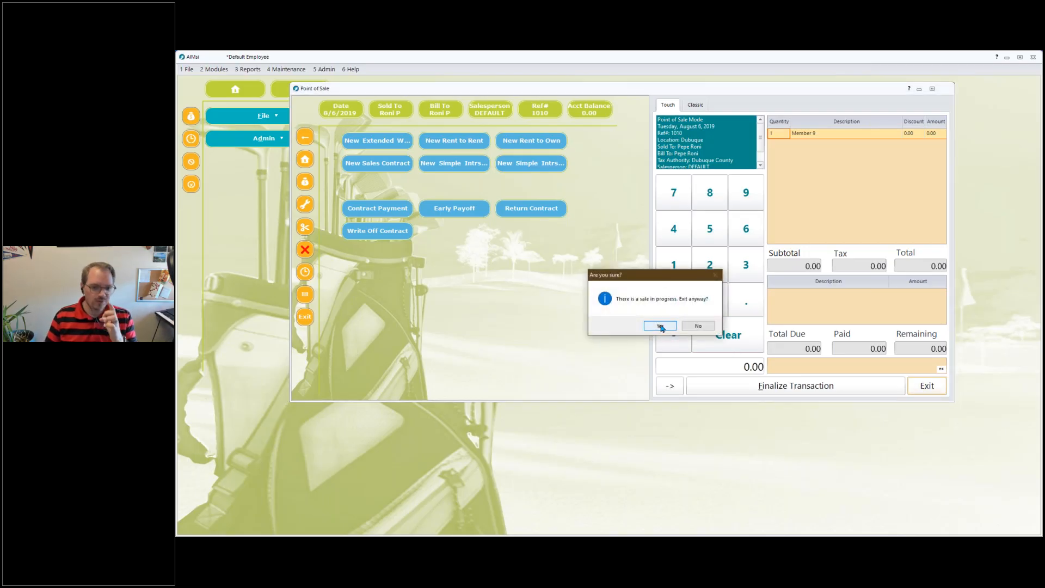
pyautogui.click(661, 326)
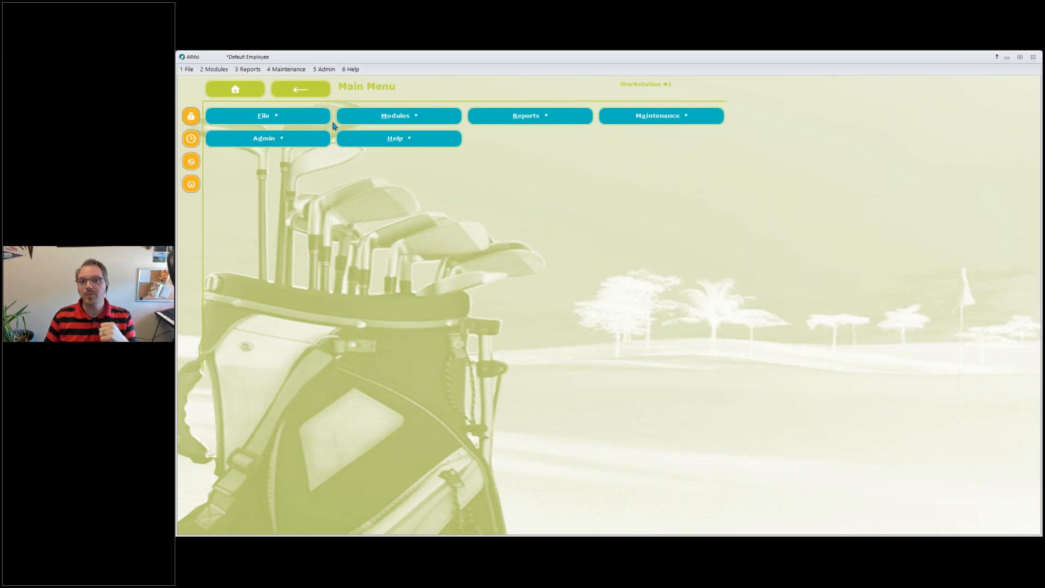
# Open the Customer Membership Expiration report and set its expire date range to 8/1/2020 through 8/31/2020.
pyautogui.click(250, 71)
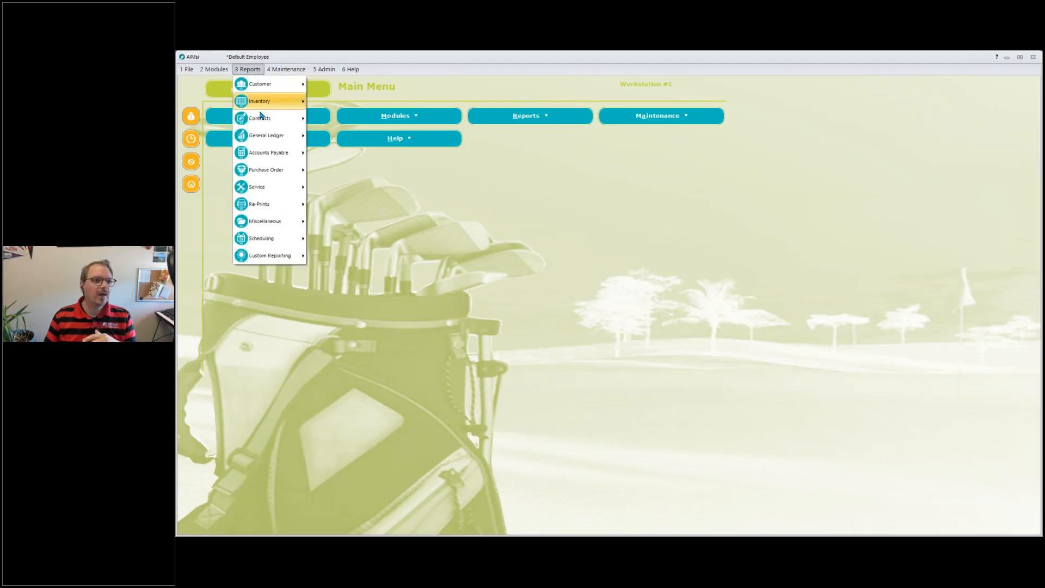
pyautogui.moveTo(261, 86)
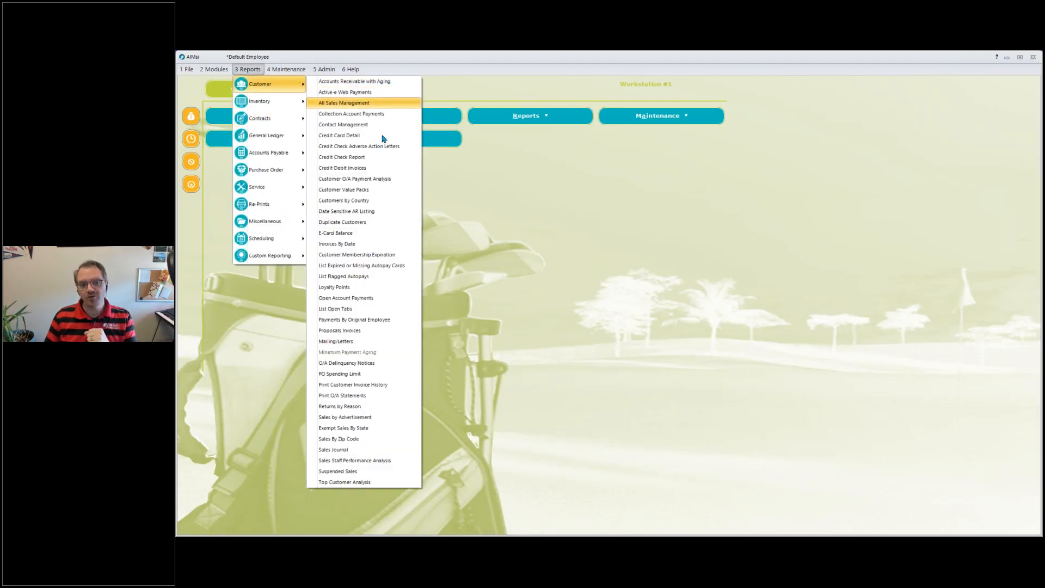
pyautogui.click(393, 256)
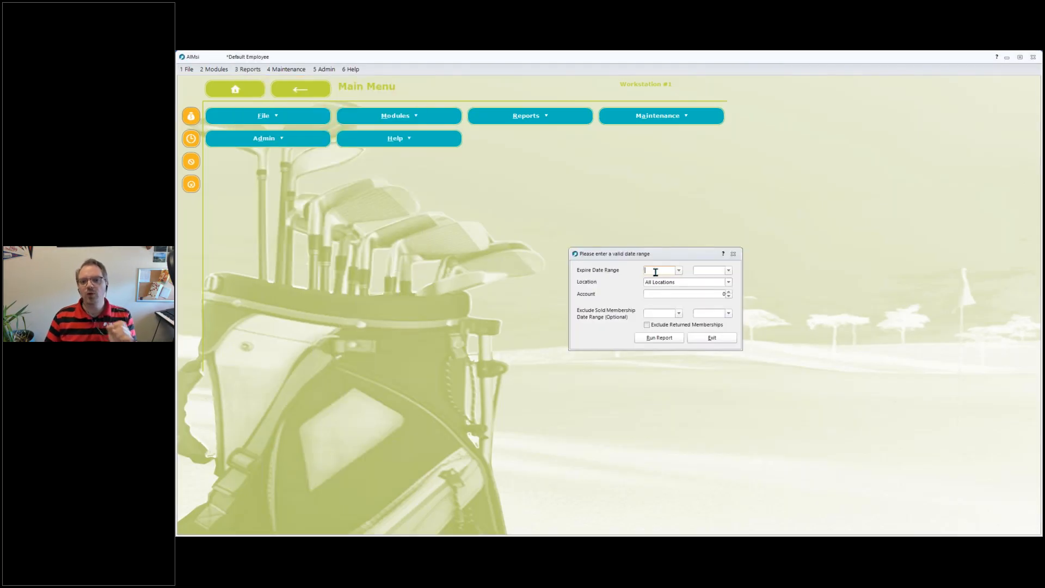
pyautogui.click(674, 270)
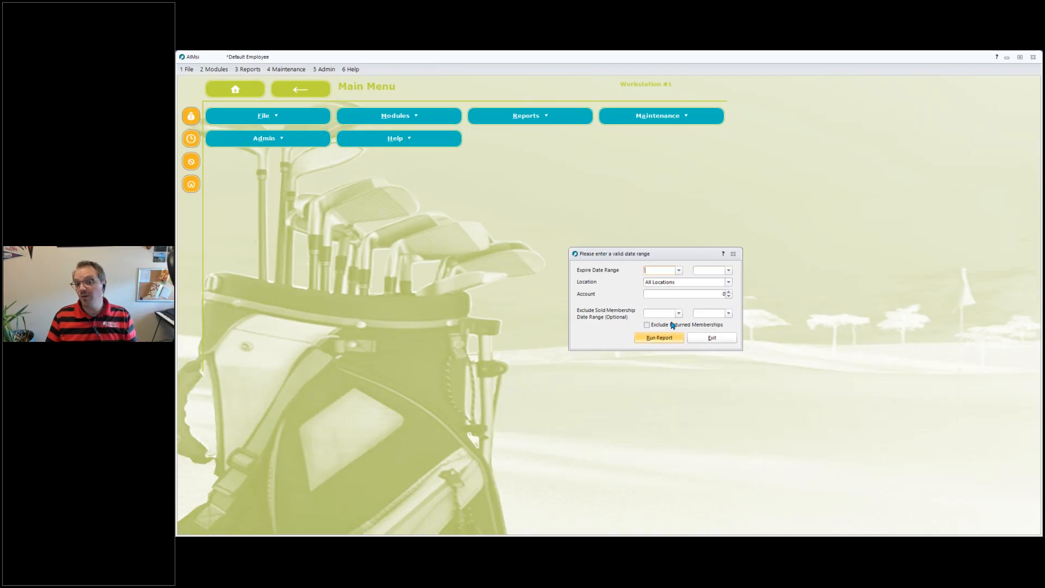
pyautogui.click(679, 270)
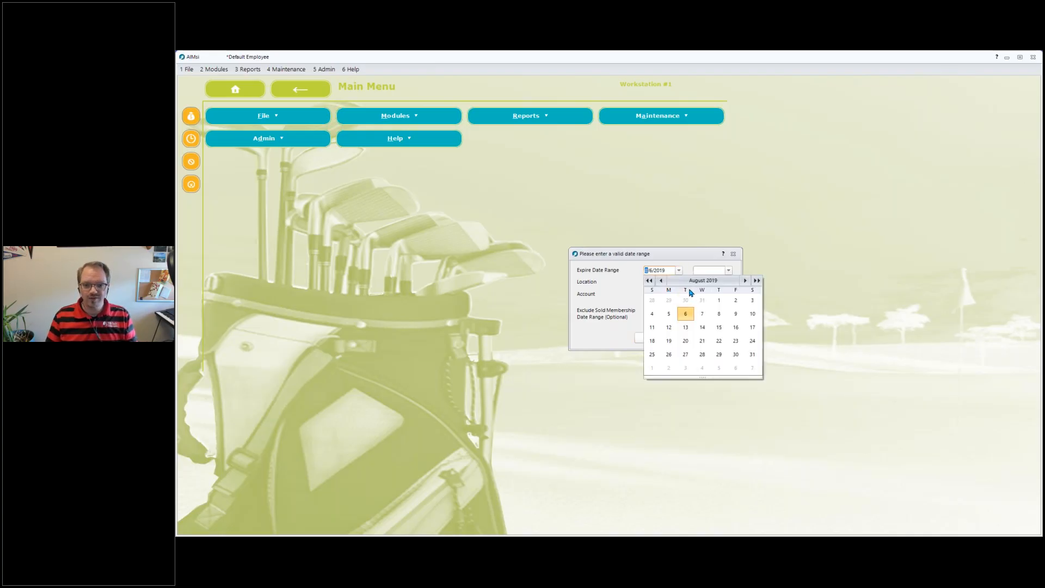
pyautogui.click(657, 270)
pyautogui.write('2020')
pyautogui.press('Tab')
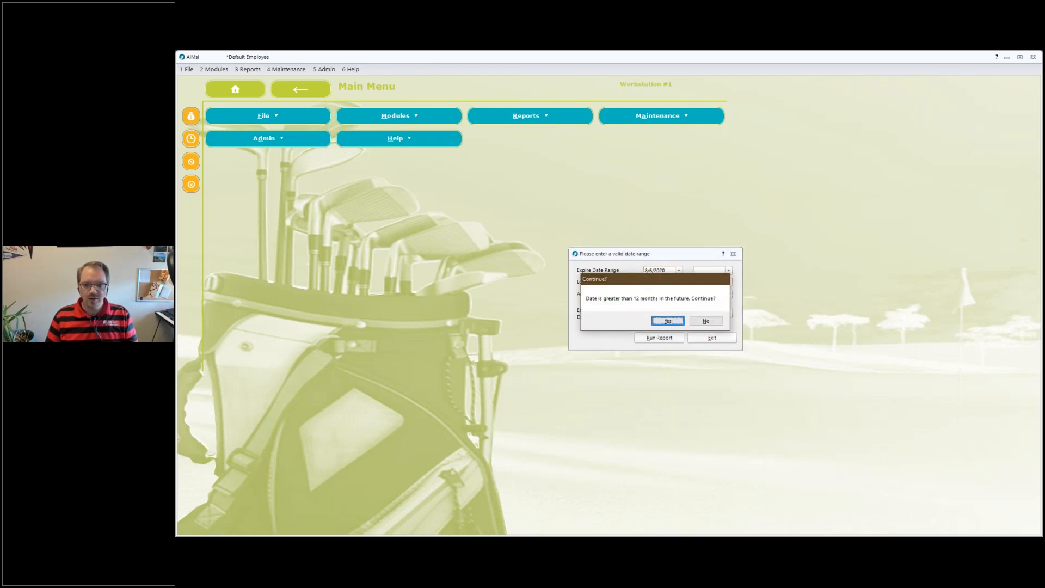
pyautogui.press('Return')
pyautogui.write('8/1/')
pyautogui.press('Tab')
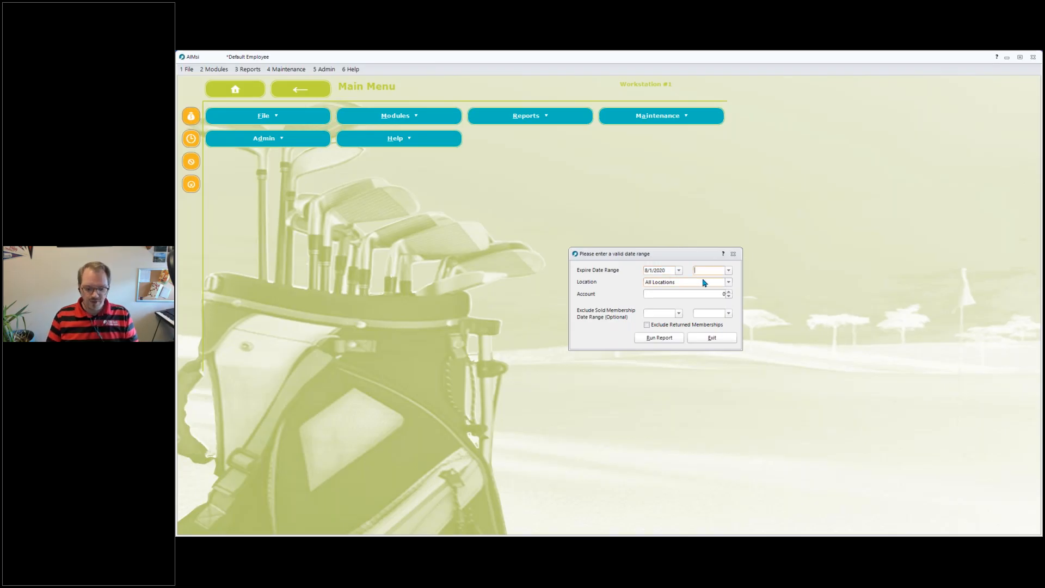
pyautogui.write('08312')
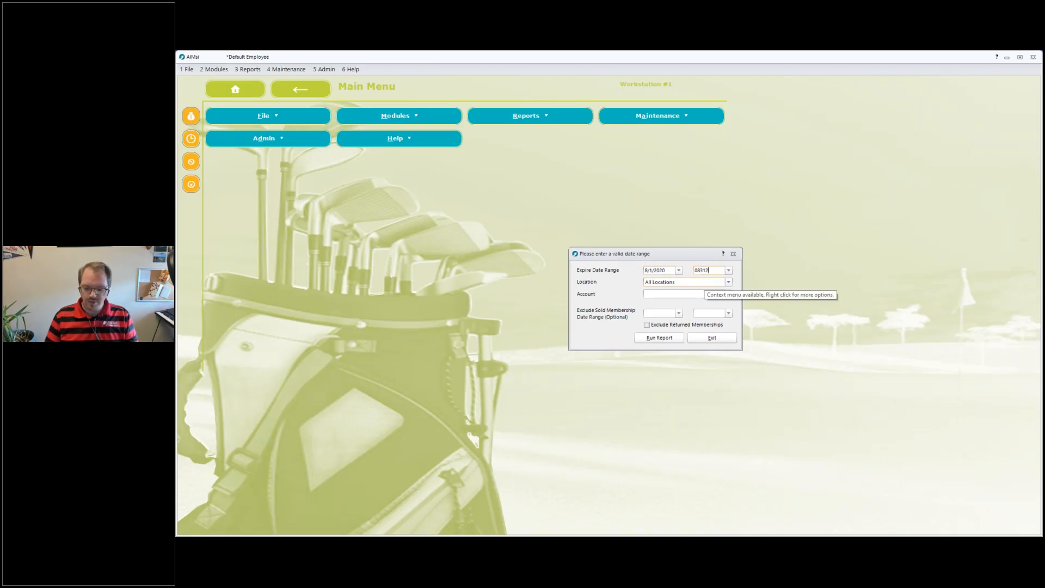
pyautogui.press('Tab')
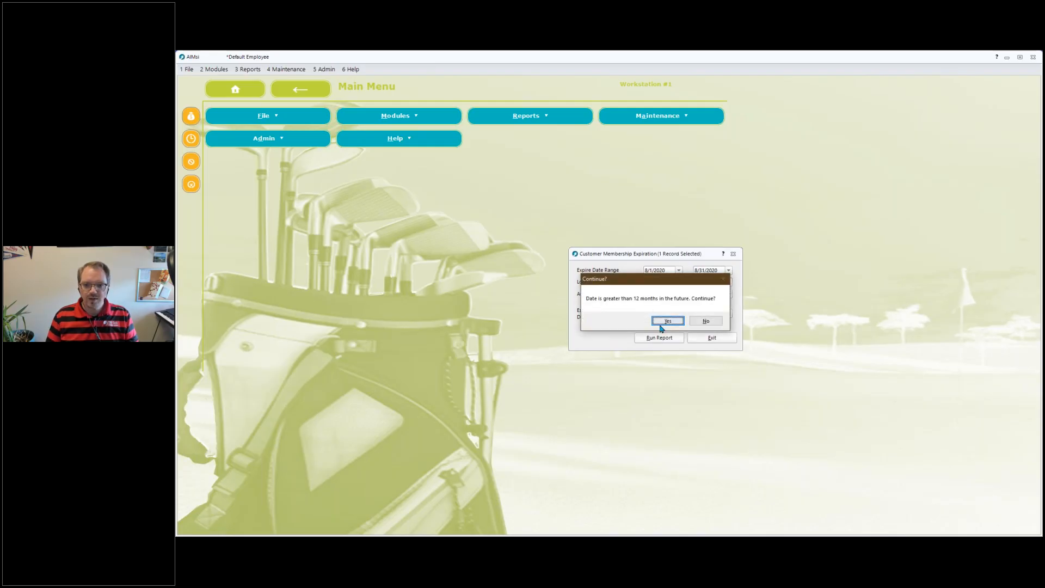
pyautogui.click(661, 323)
# Run the membership expiration report on screen, review it, and close the report and its dialog.
pyautogui.click(651, 340)
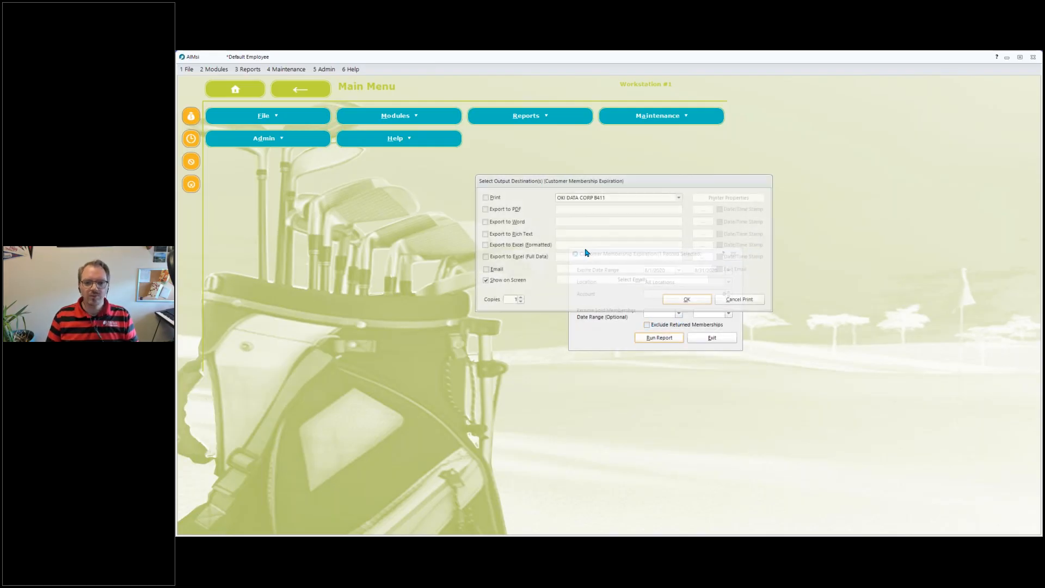
pyautogui.click(675, 299)
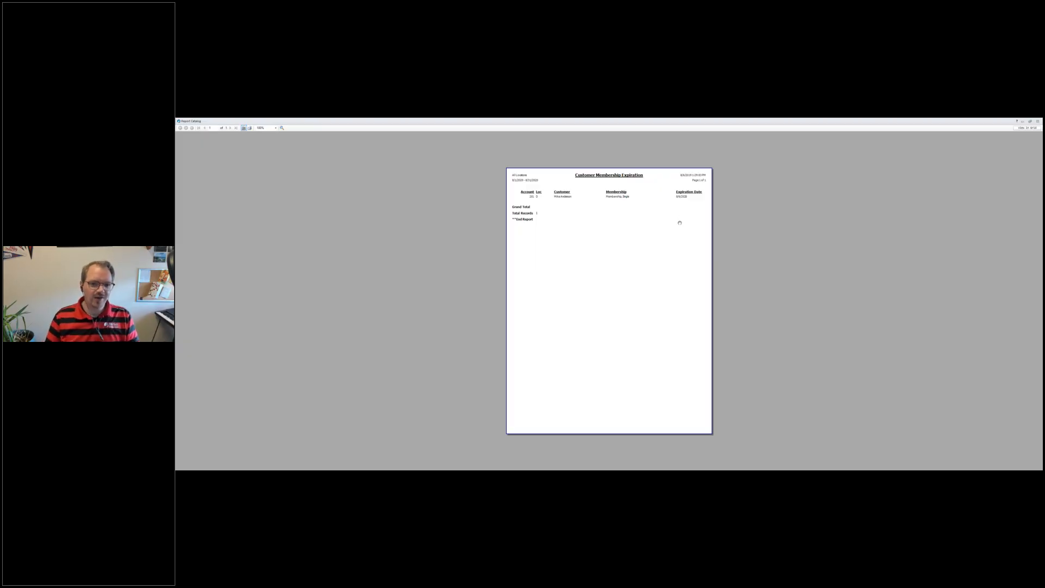
pyautogui.press('Escape')
pyautogui.click(704, 338)
# Open the customer Mailing/Letters report and set its output type to Letter.
pyautogui.click(248, 69)
pyautogui.moveTo(262, 84)
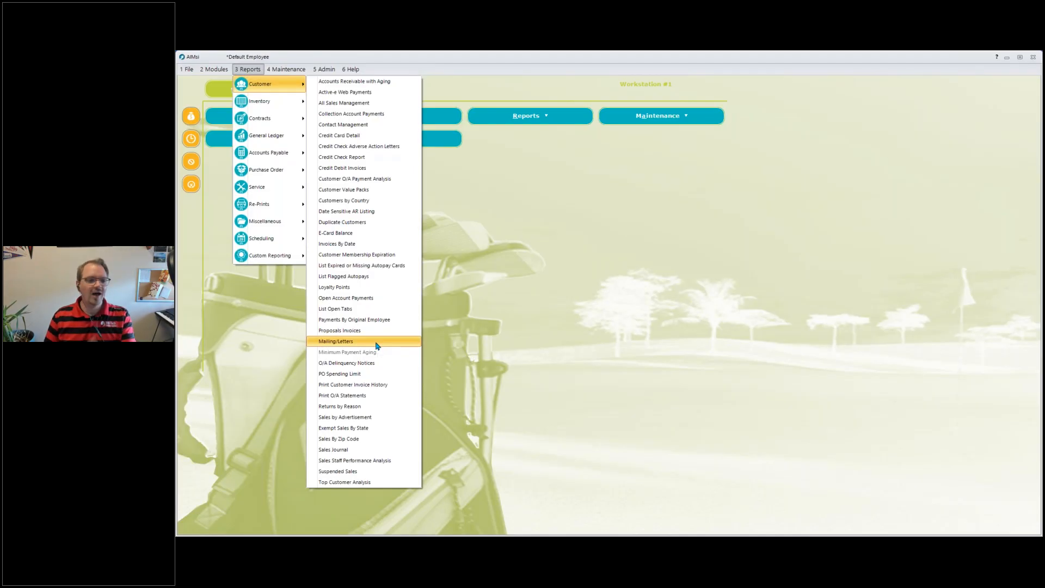
pyautogui.click(378, 341)
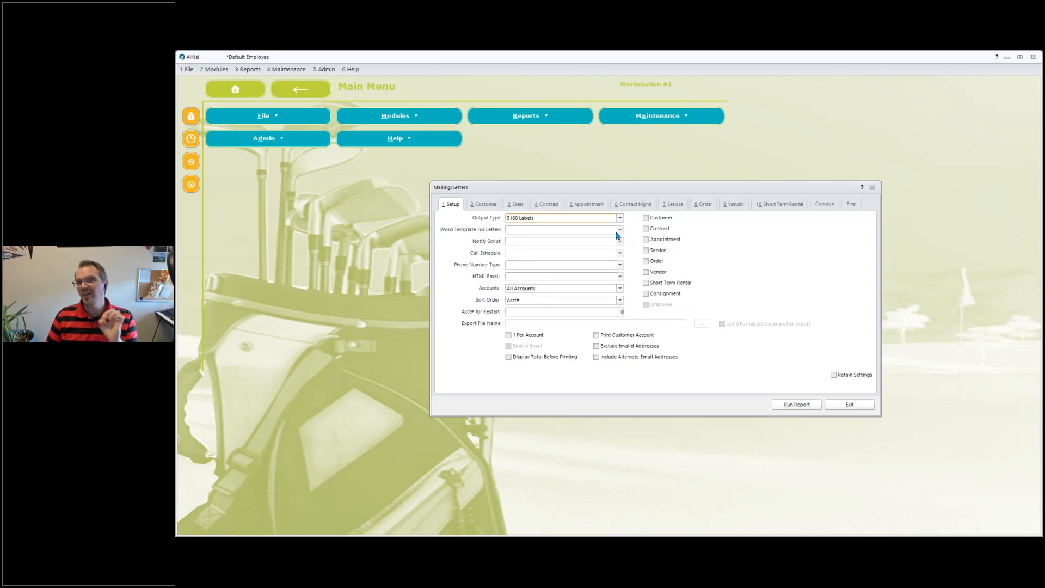
pyautogui.click(561, 218)
pyautogui.click(561, 261)
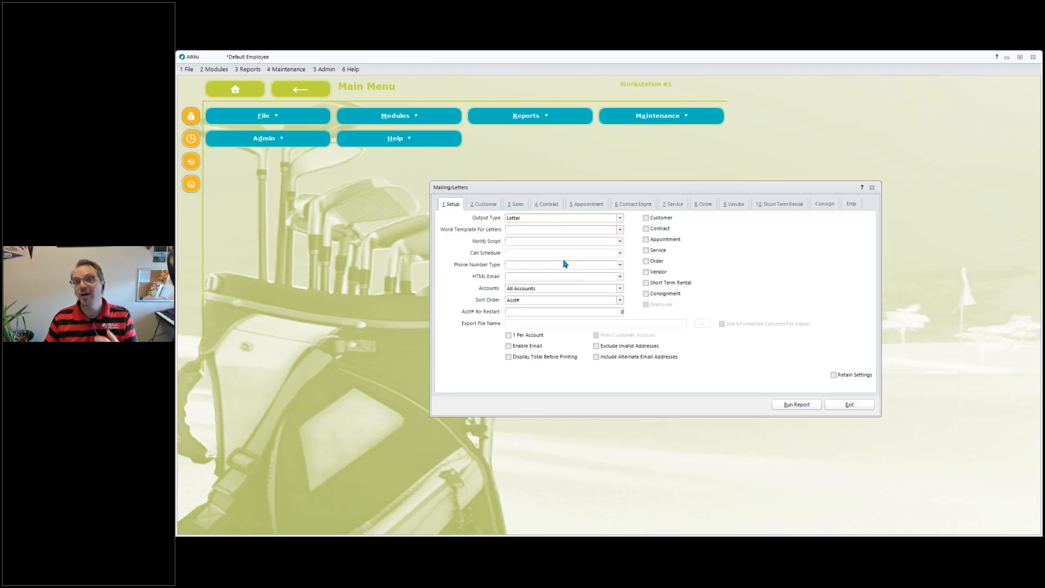
# Choose the Adverse Action Letter word template and include Customer records.
pyautogui.click(613, 230)
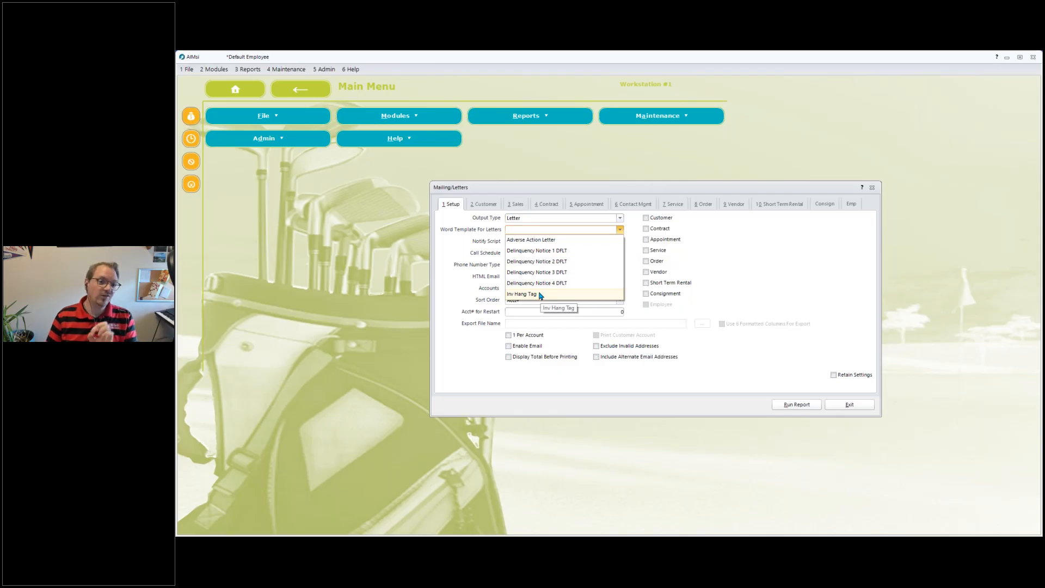
pyautogui.click(542, 243)
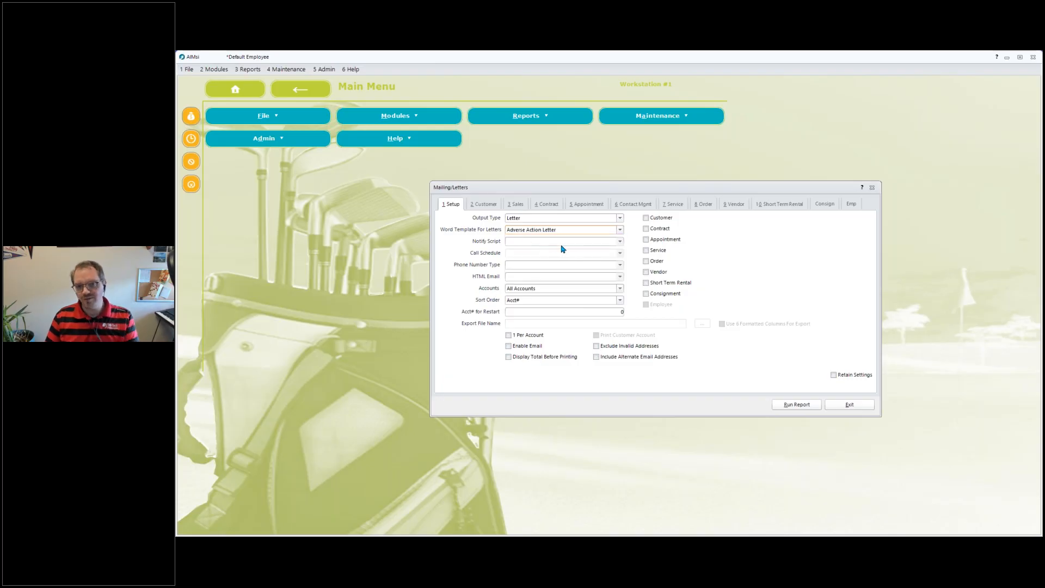
pyautogui.click(646, 219)
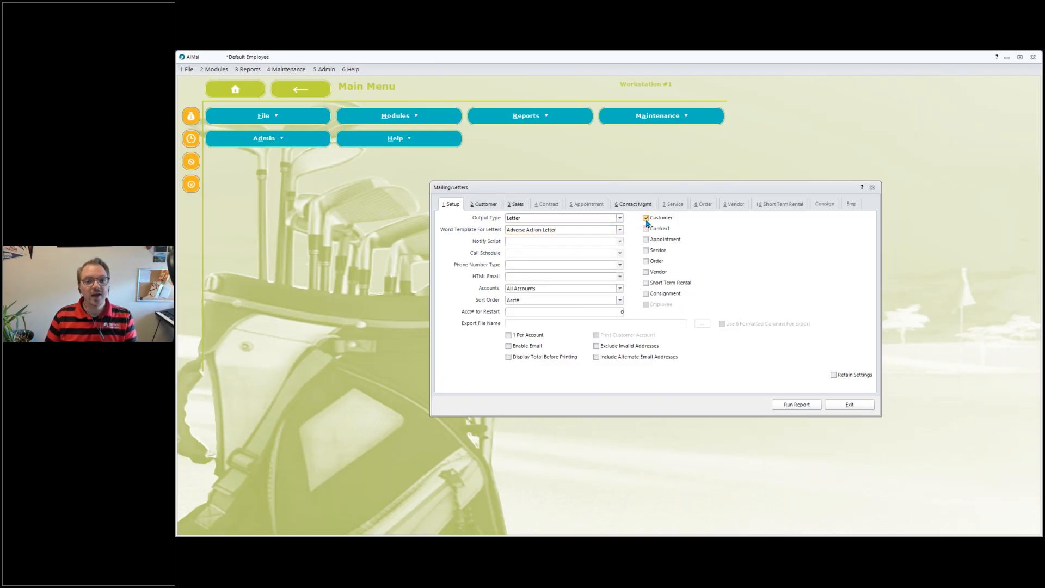
# Restrict the mailing to customers with an active membership.
pyautogui.click(481, 206)
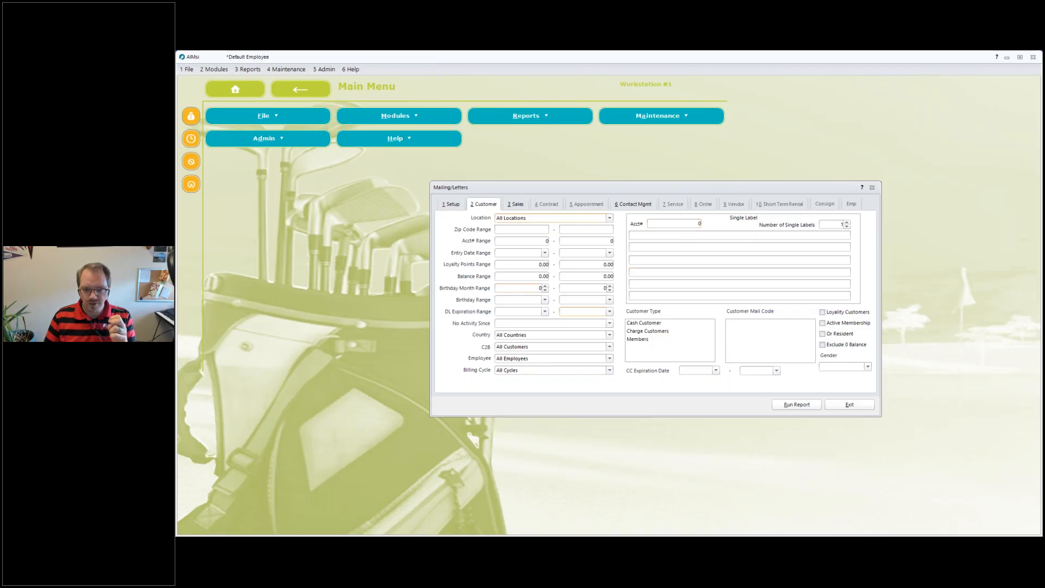
pyautogui.click(822, 323)
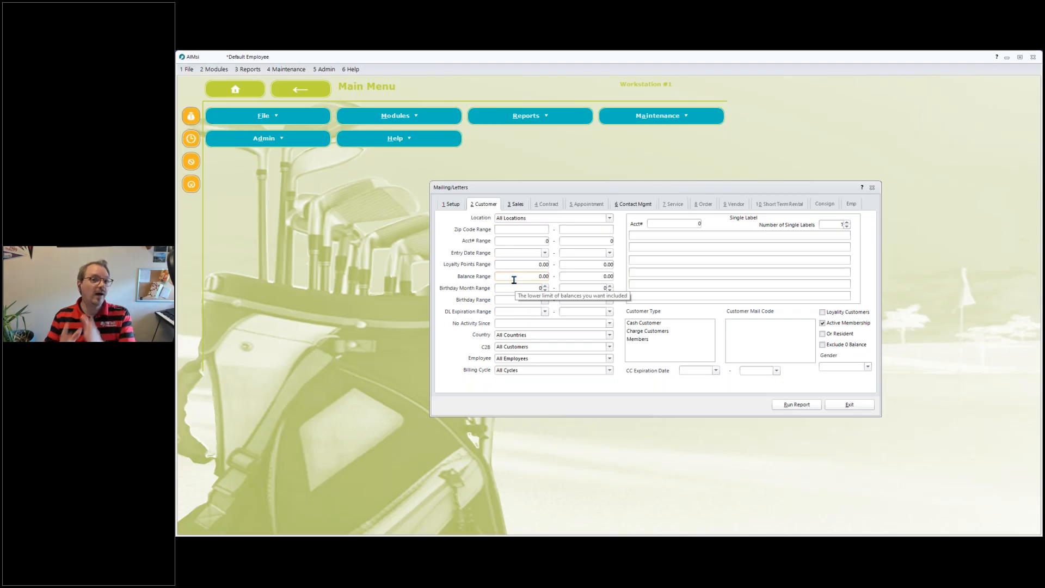
# Enable email for the mailing, keep All Accounts, and exit Mailing/Letters.
pyautogui.click(451, 204)
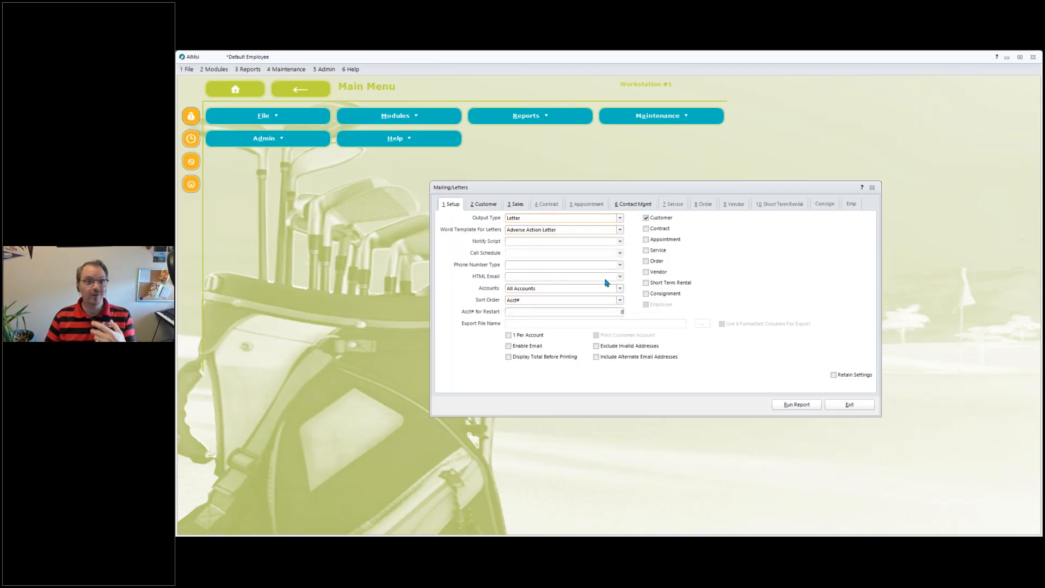
pyautogui.click(522, 347)
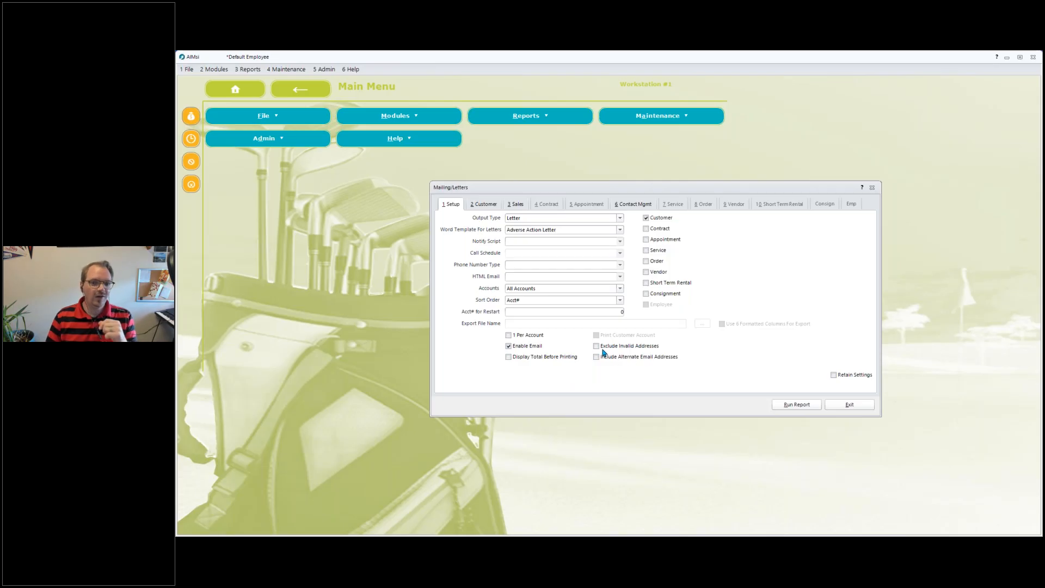
pyautogui.click(532, 289)
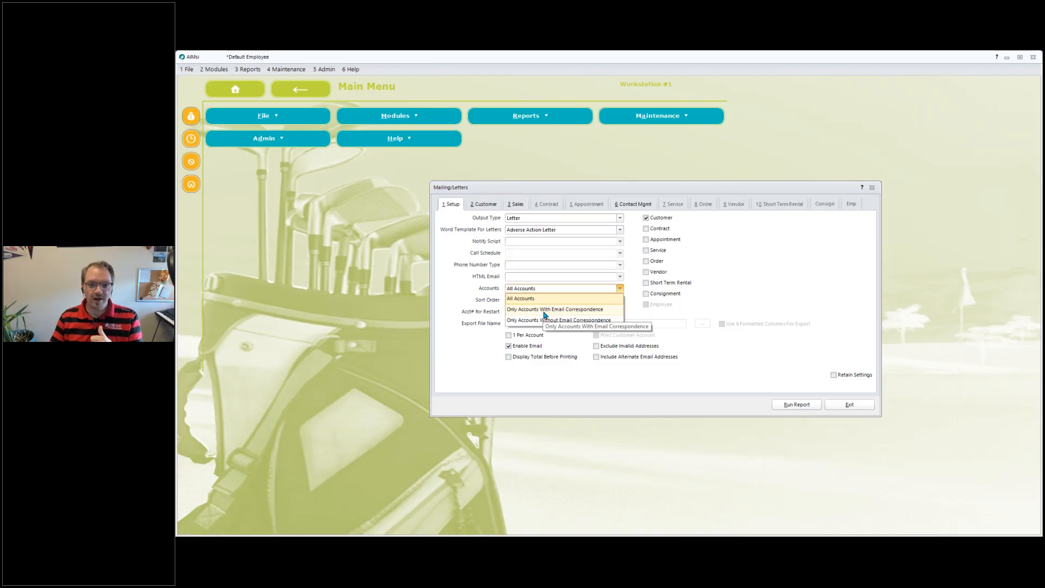
pyautogui.click(534, 299)
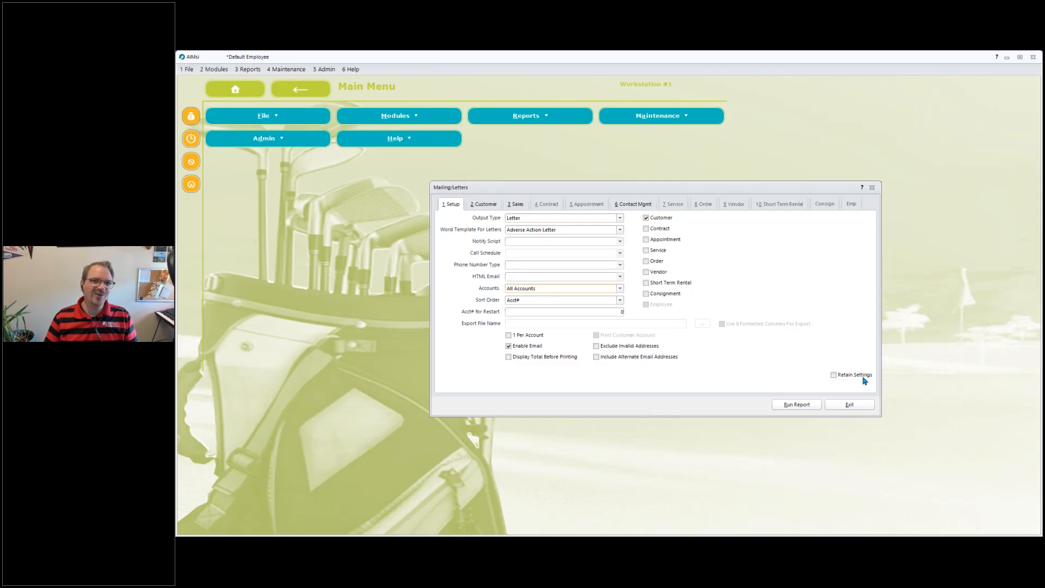
pyautogui.click(864, 404)
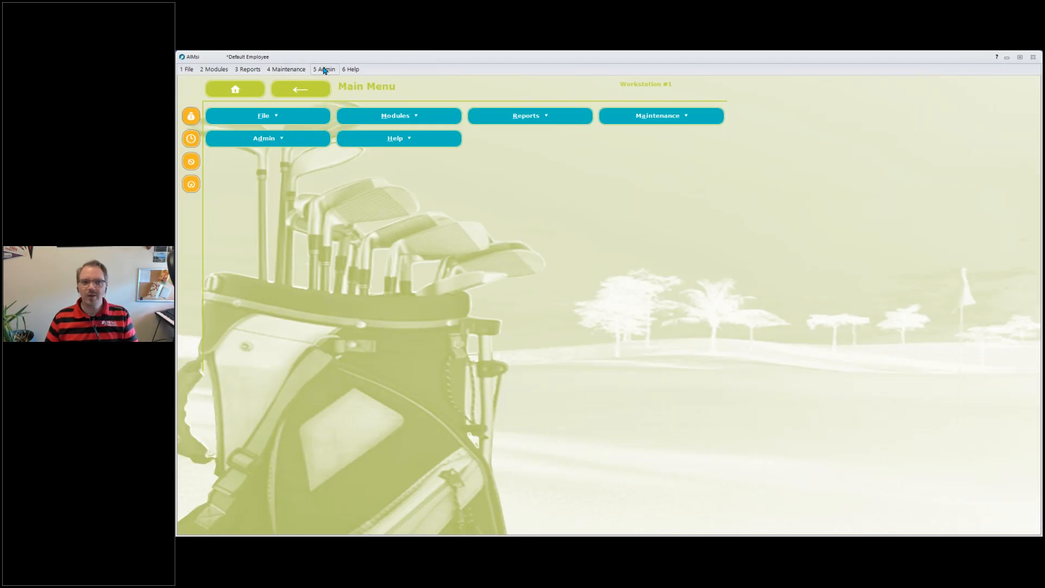
# Open the ledger's Non Inventory Sub Categories and select the 12 Round Green Fee Value Pack entry under Green Fees.
pyautogui.click(286, 70)
pyautogui.moveTo(297, 136)
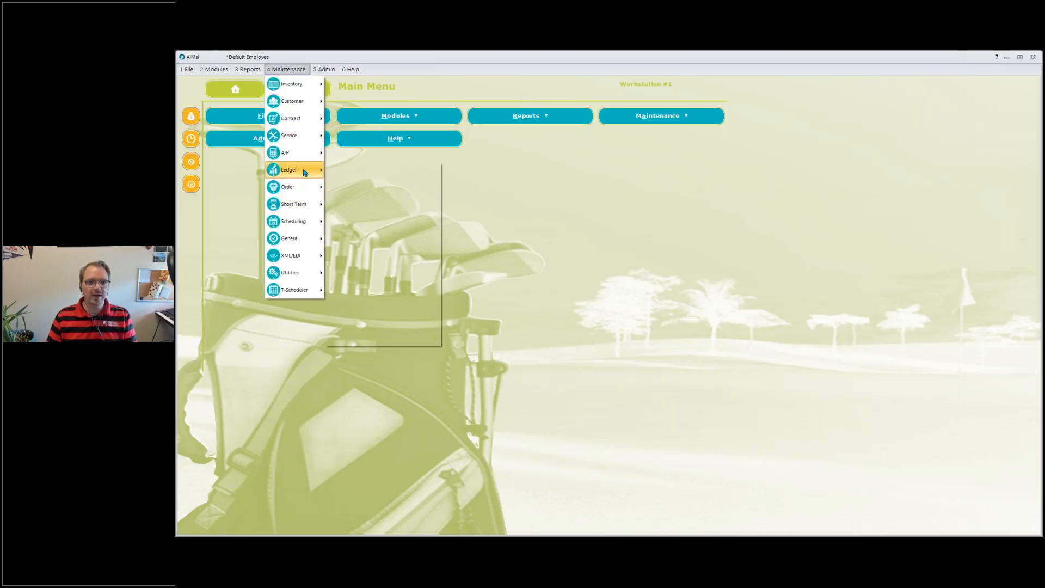
pyautogui.moveTo(305, 172)
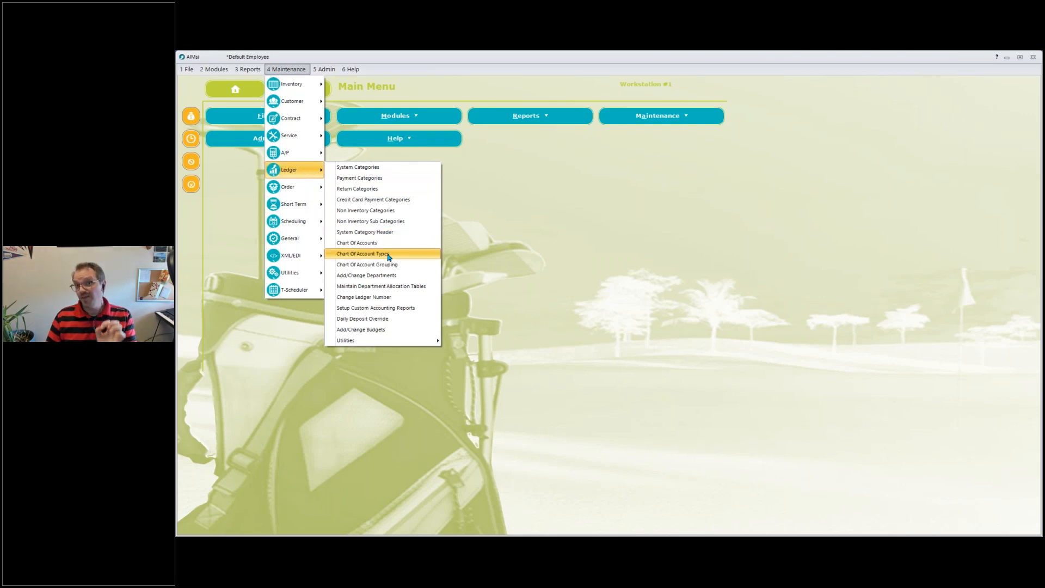
pyautogui.click(387, 222)
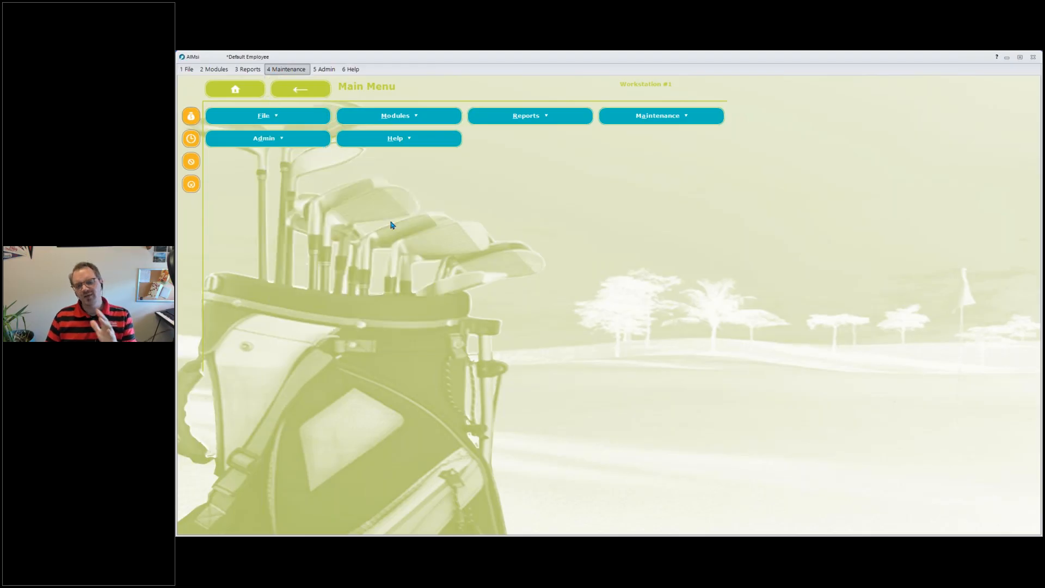
pyautogui.scroll(-3, 754, 436)
pyautogui.scroll(-8, 755, 437)
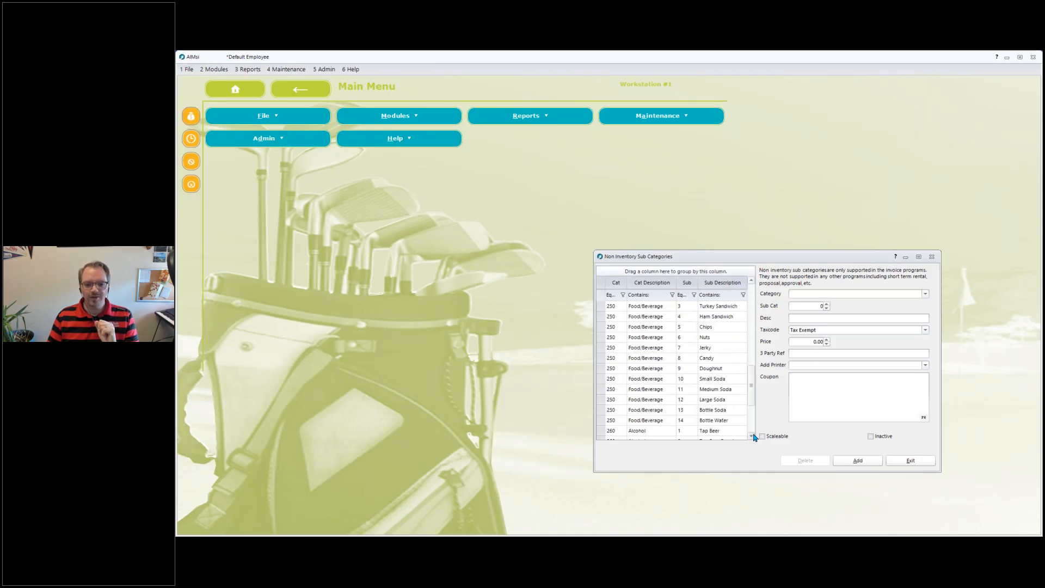
pyautogui.scroll(-3, 754, 437)
pyautogui.scroll(2, 753, 388)
pyautogui.moveTo(753, 388); pyautogui.dragTo(751, 322)
pyautogui.click(714, 393)
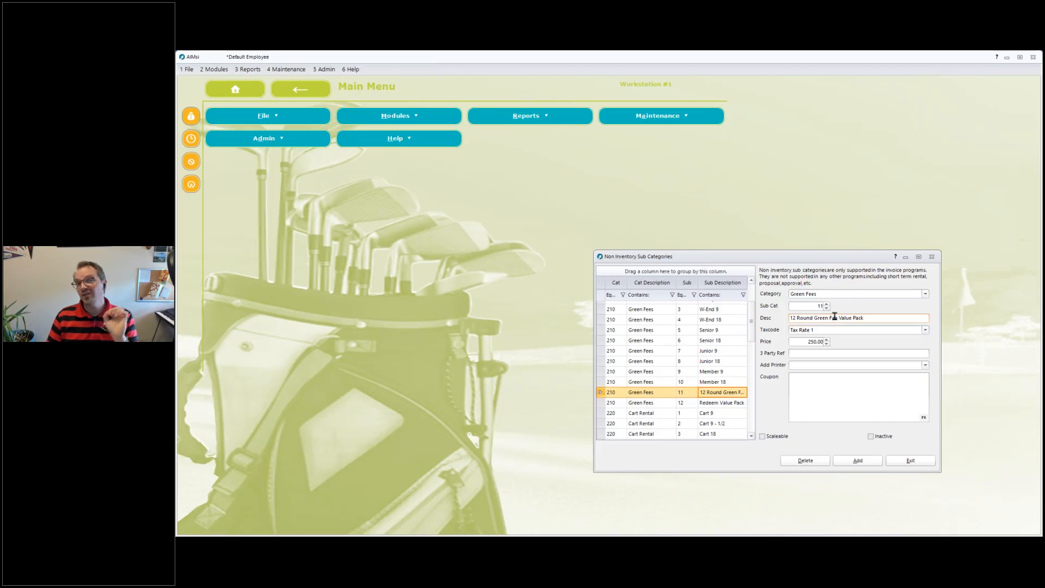
# Compare the value pack's description, tax code and price with the W-End 18 and Redeem Value Pack sub categories.
pyautogui.click(791, 320)
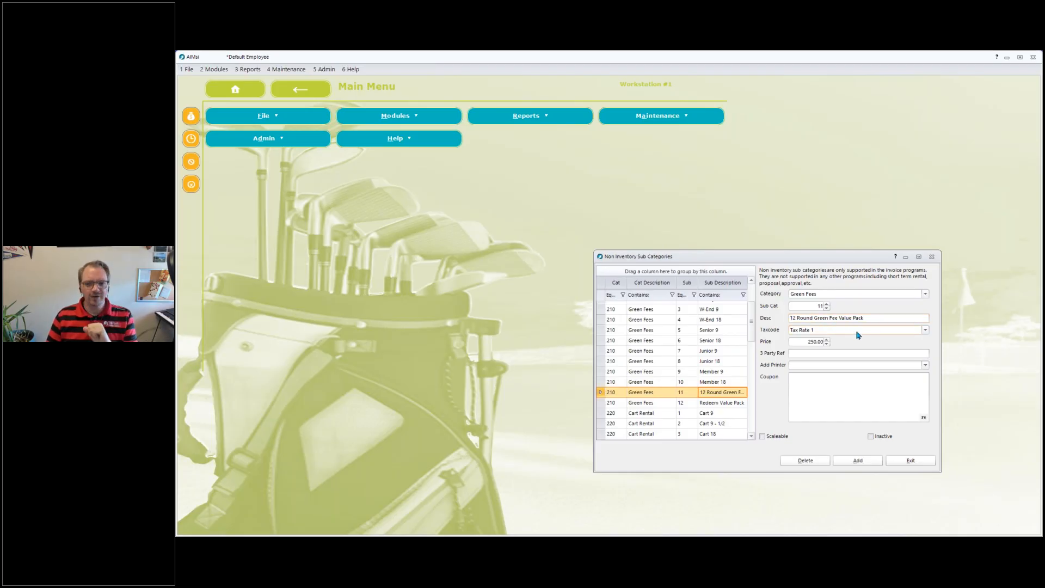
pyautogui.moveTo(805, 342); pyautogui.dragTo(827, 345)
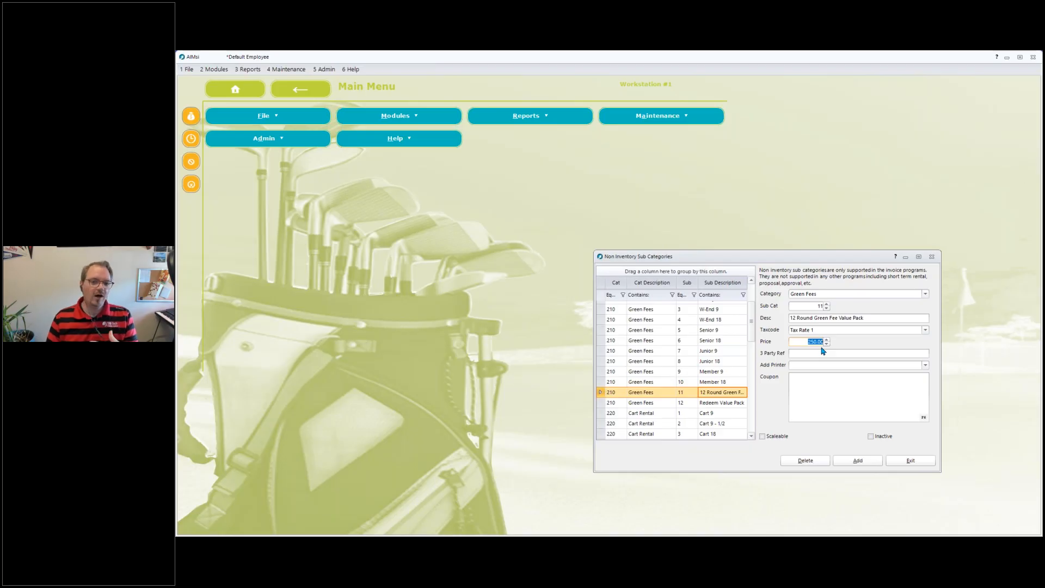
pyautogui.click(668, 322)
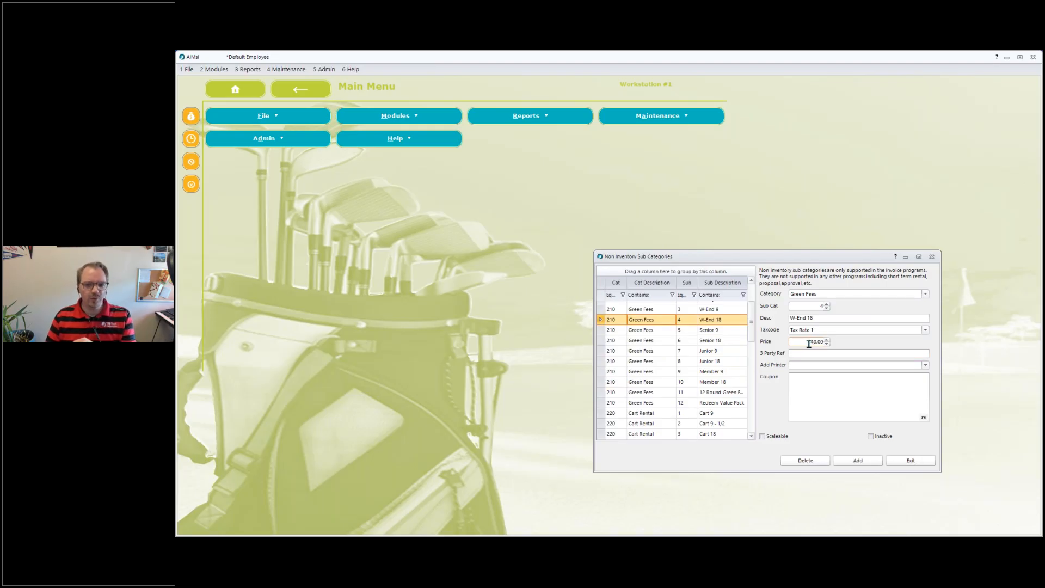
pyautogui.click(711, 394)
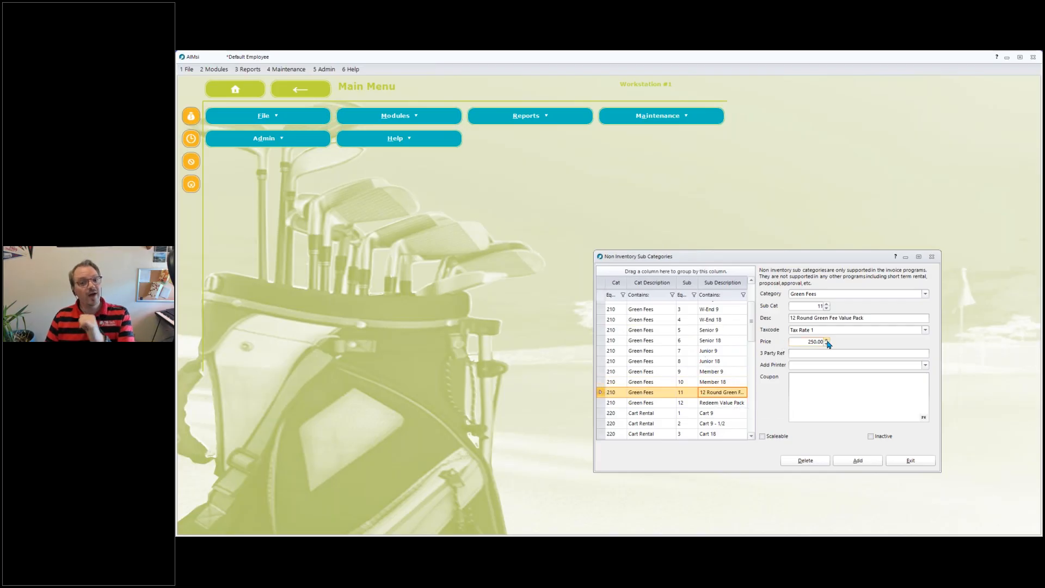
pyautogui.click(651, 322)
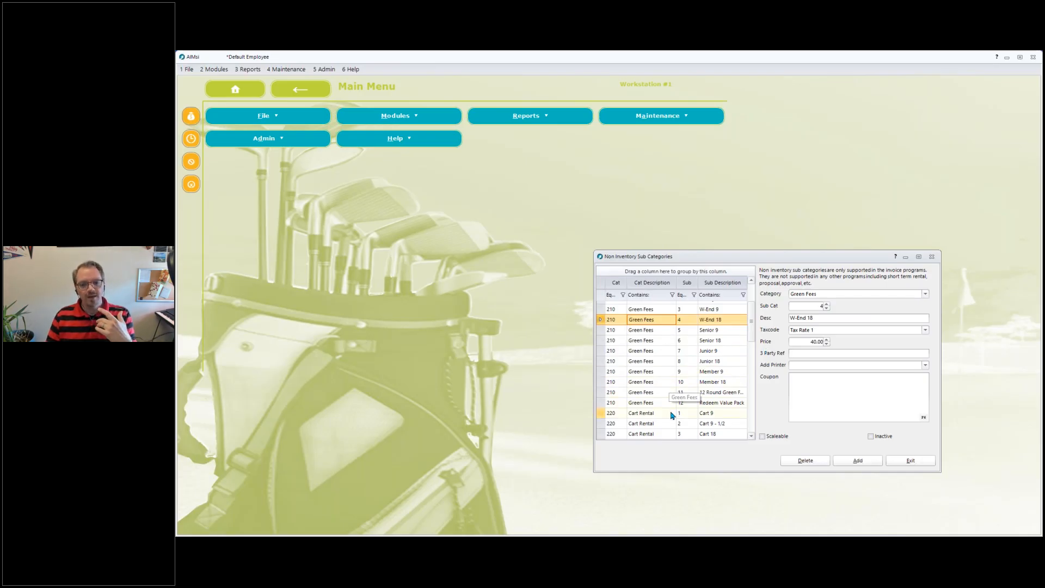
pyautogui.click(661, 393)
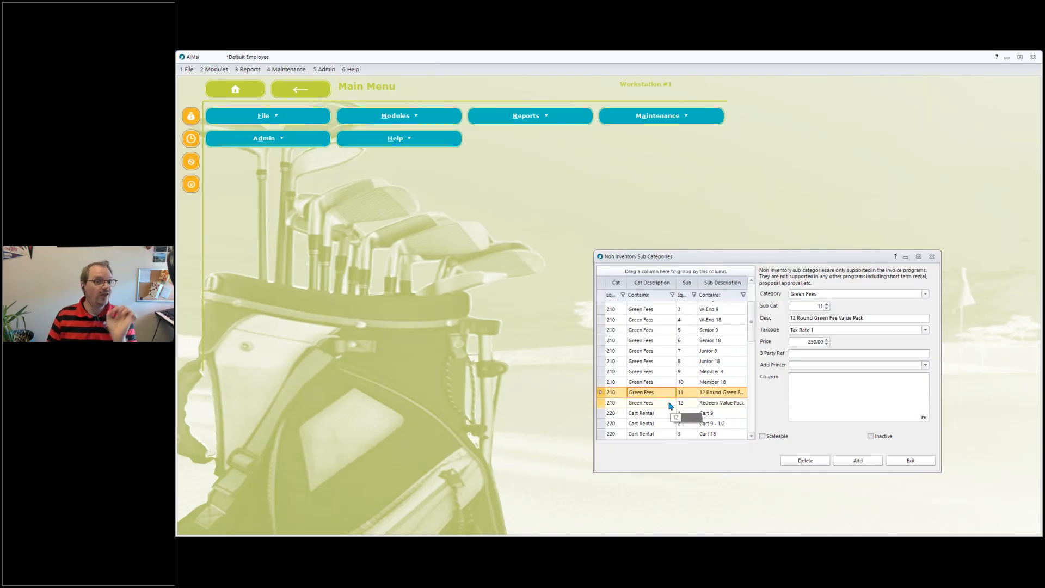
pyautogui.click(673, 403)
pyautogui.click(806, 341)
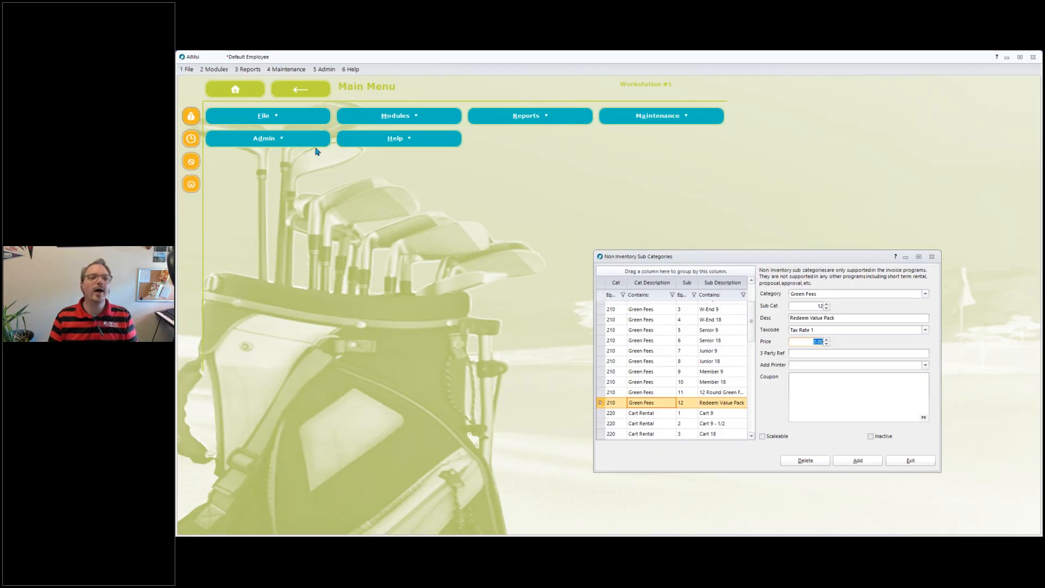
# Open the customer Value Packs setup, review the Green Fees value pack's package and redeeming sub categories, and close both windows.
pyautogui.click(286, 69)
pyautogui.moveTo(294, 102)
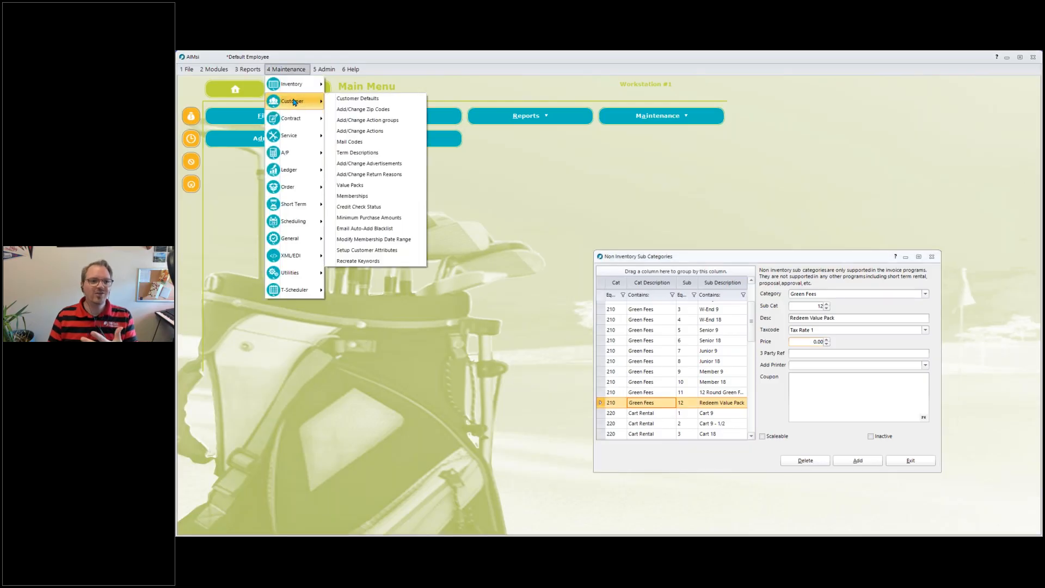
pyautogui.click(390, 192)
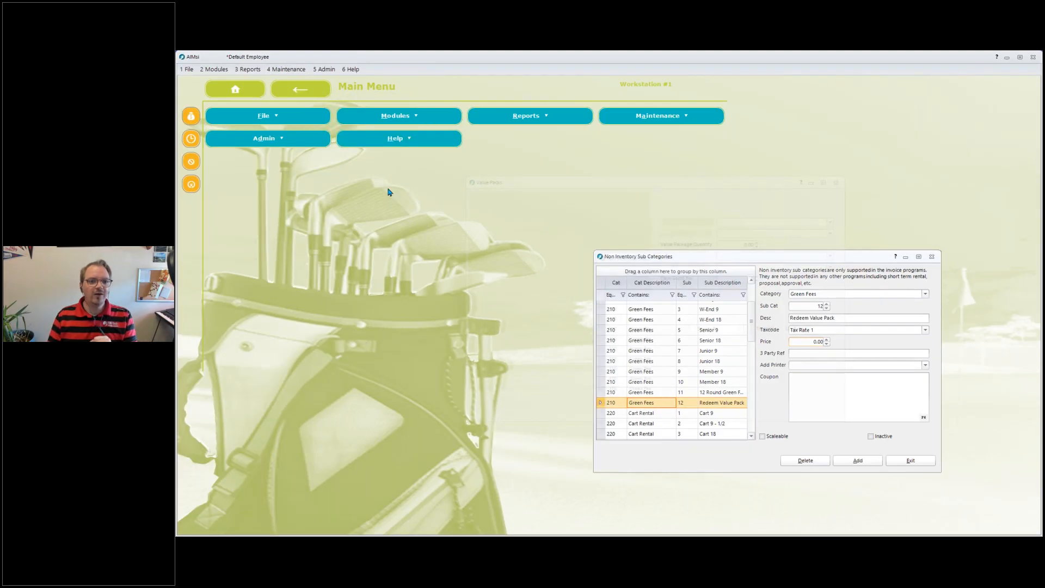
pyautogui.click(534, 217)
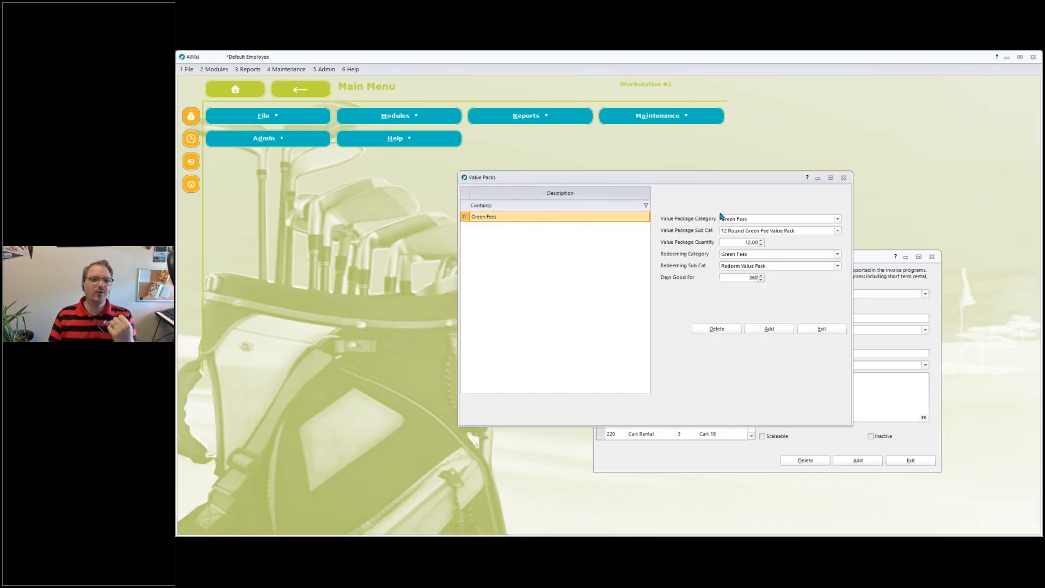
pyautogui.click(759, 220)
pyautogui.click(746, 240)
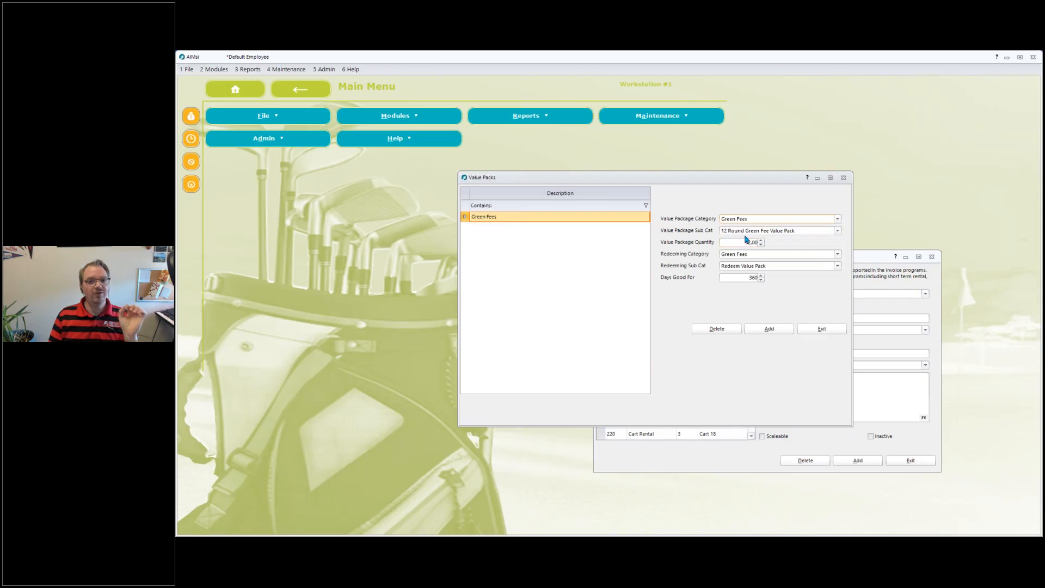
pyautogui.click(748, 235)
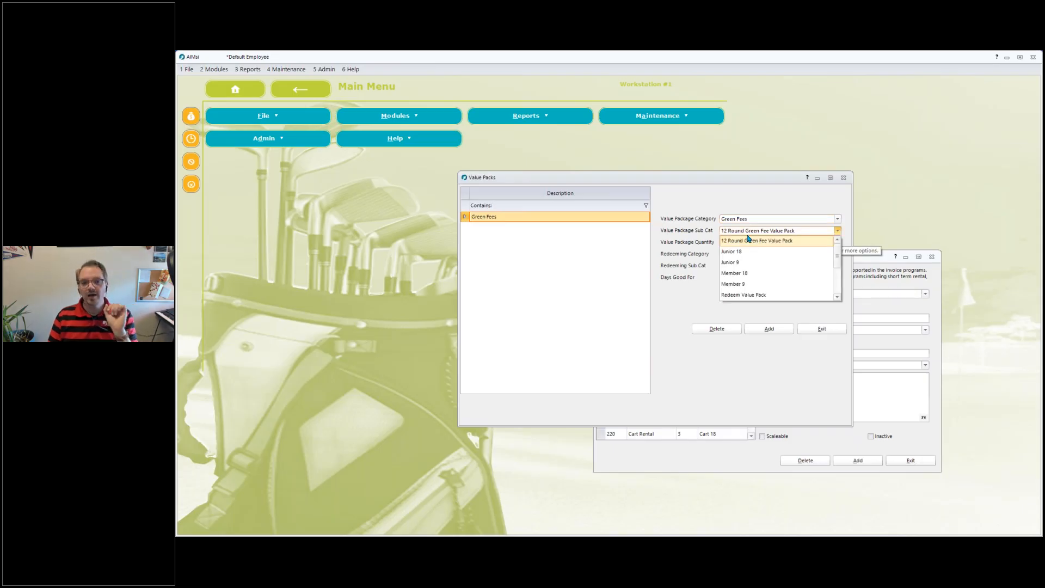
pyautogui.click(695, 231)
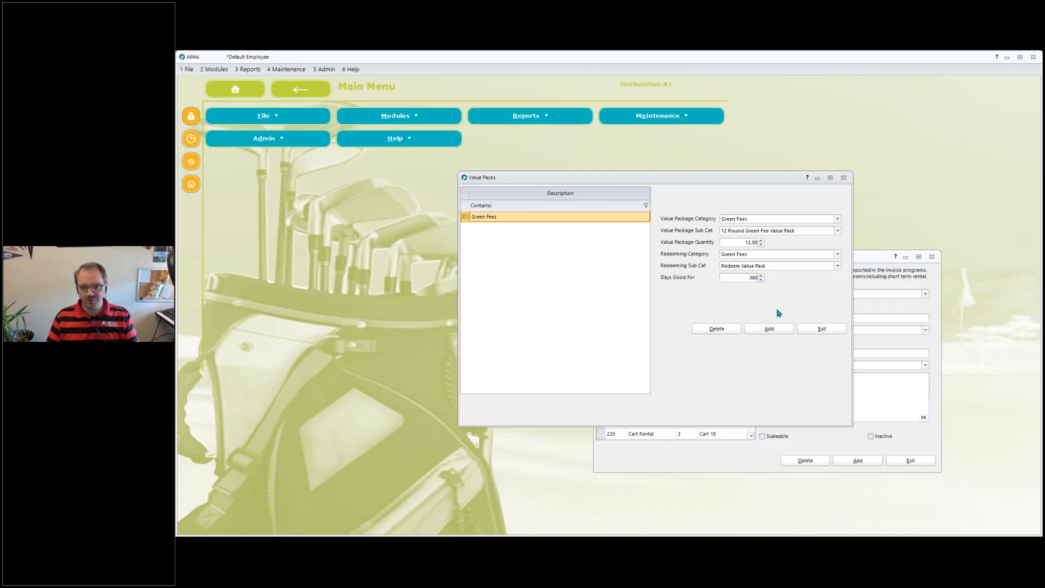
pyautogui.click(820, 330)
pyautogui.click(909, 460)
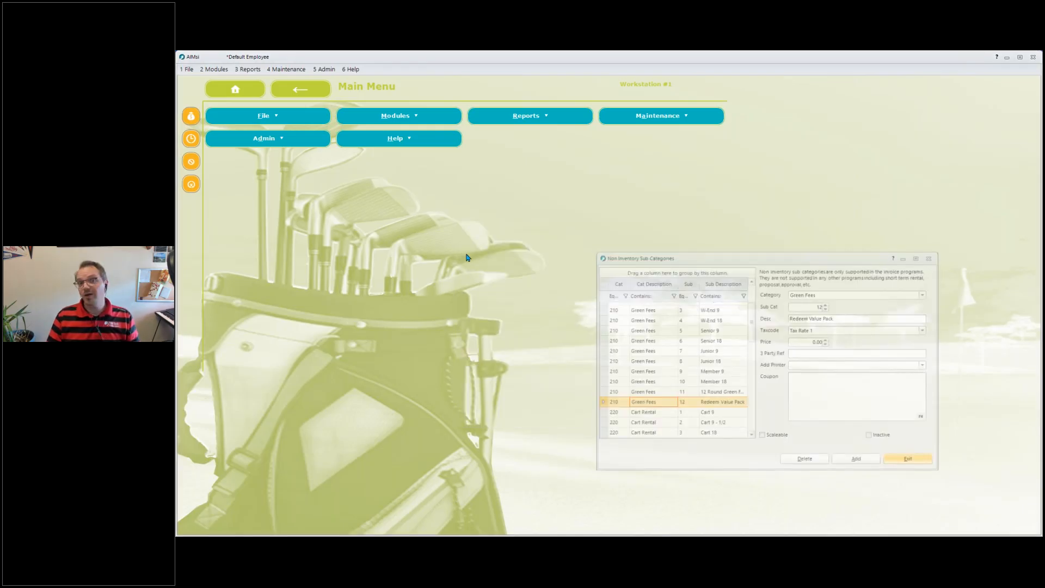
# Open Point of Sale and ring up the 12 Round Green Fee Value Pack at a price of 250.00.
pyautogui.click(190, 117)
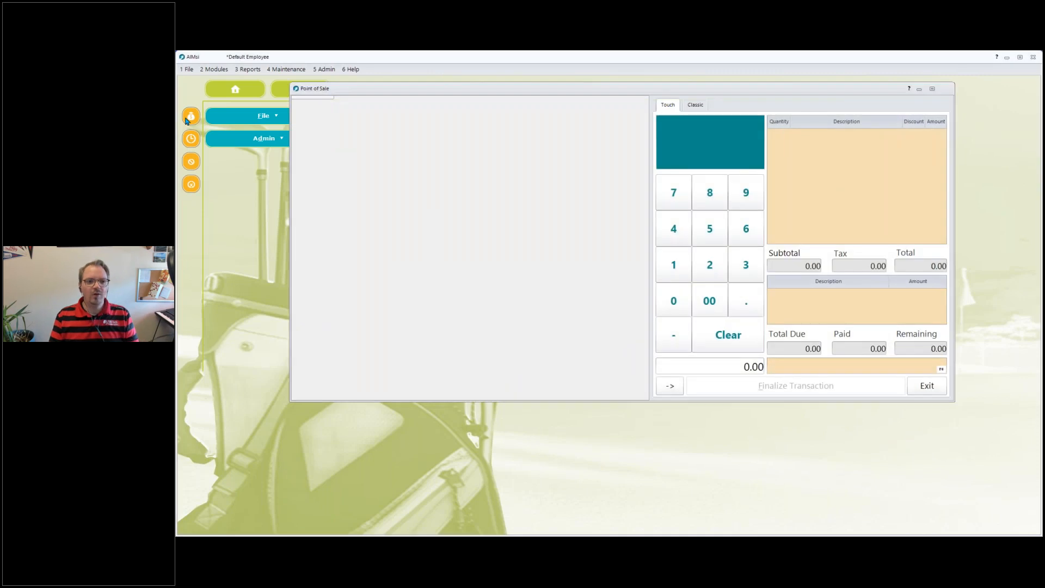
pyautogui.press('Escape')
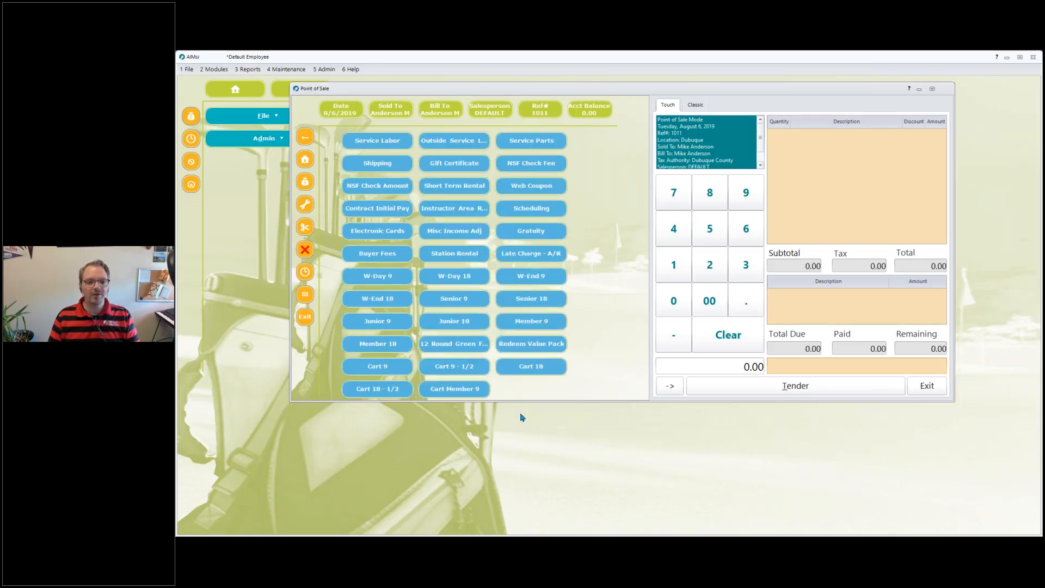
pyautogui.click(449, 346)
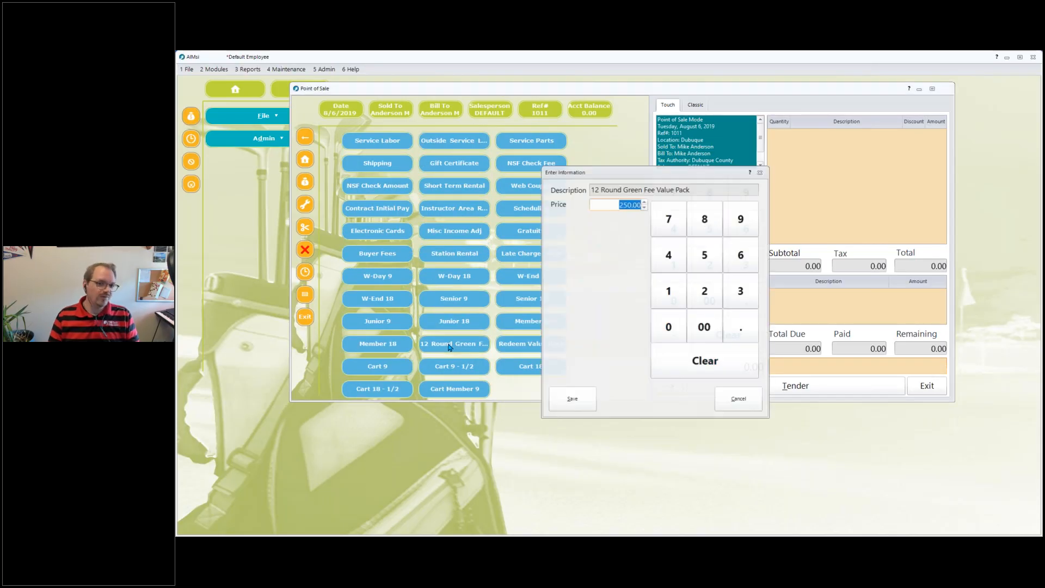
pyautogui.click(572, 399)
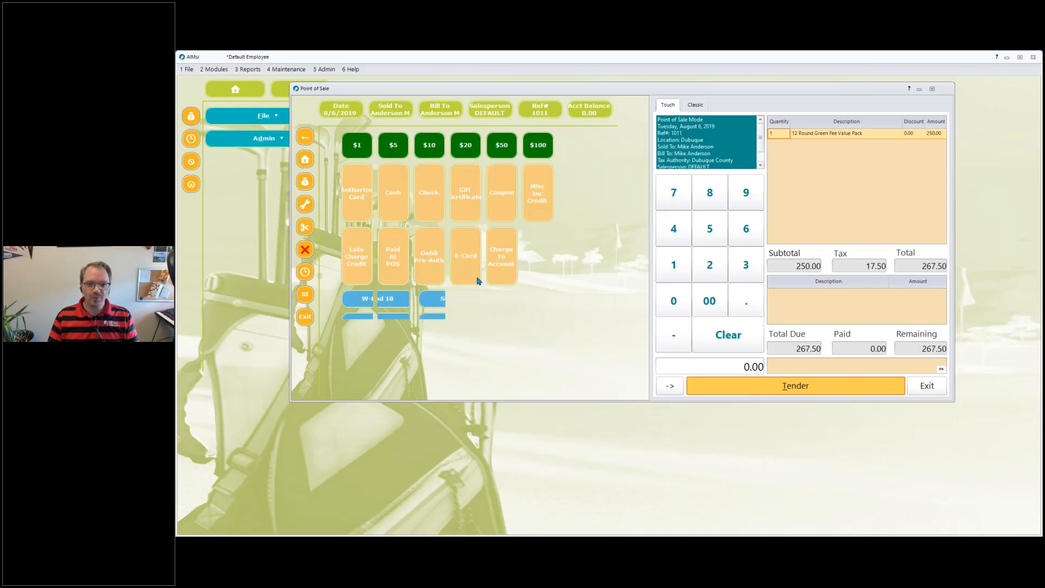
# Tender the full amount in cash and finalize the transaction without printing a receipt.
pyautogui.click(401, 197)
pyautogui.click(625, 408)
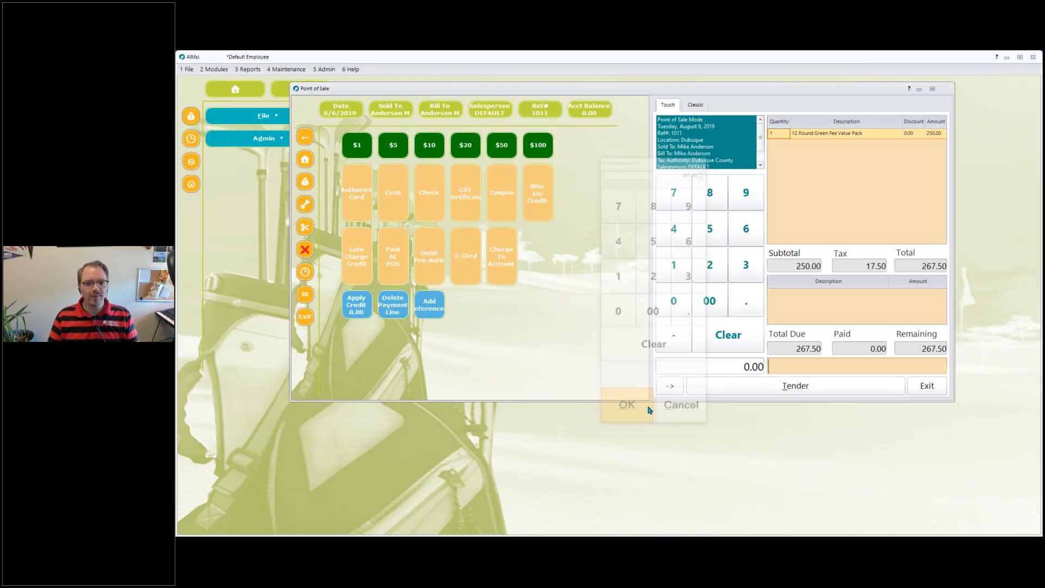
pyautogui.click(794, 375)
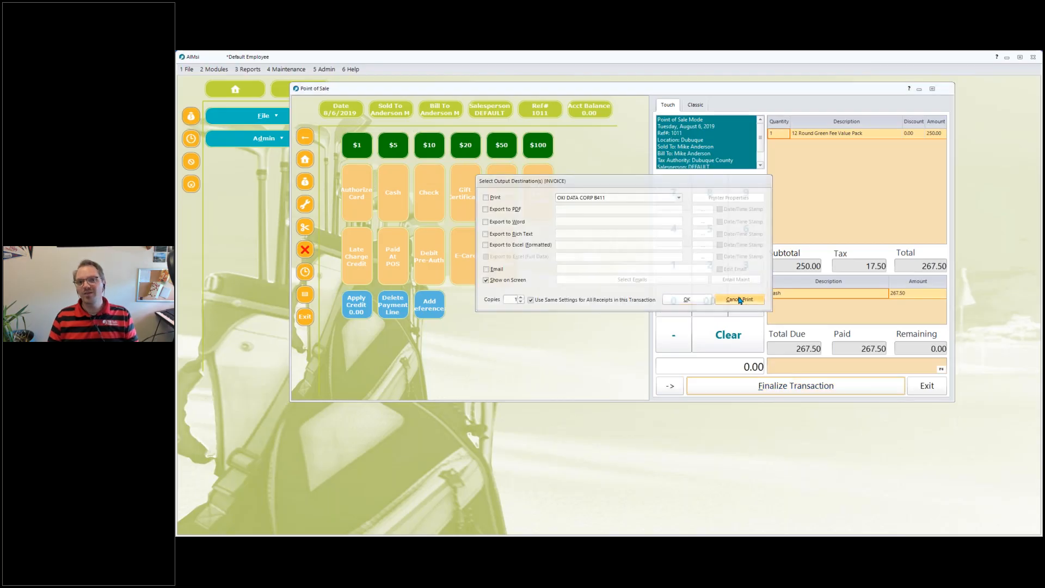
pyautogui.click(740, 299)
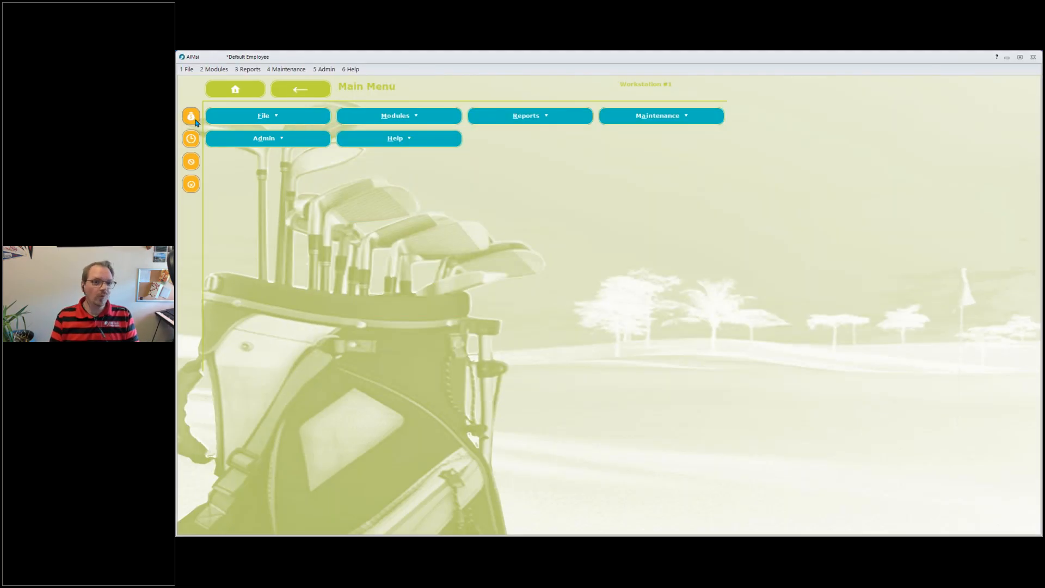
# Start a new Point of Sale transaction for the same customer by searching their first name, and open their history.
pyautogui.click(195, 119)
pyautogui.write('mike')
pyautogui.press('Return')
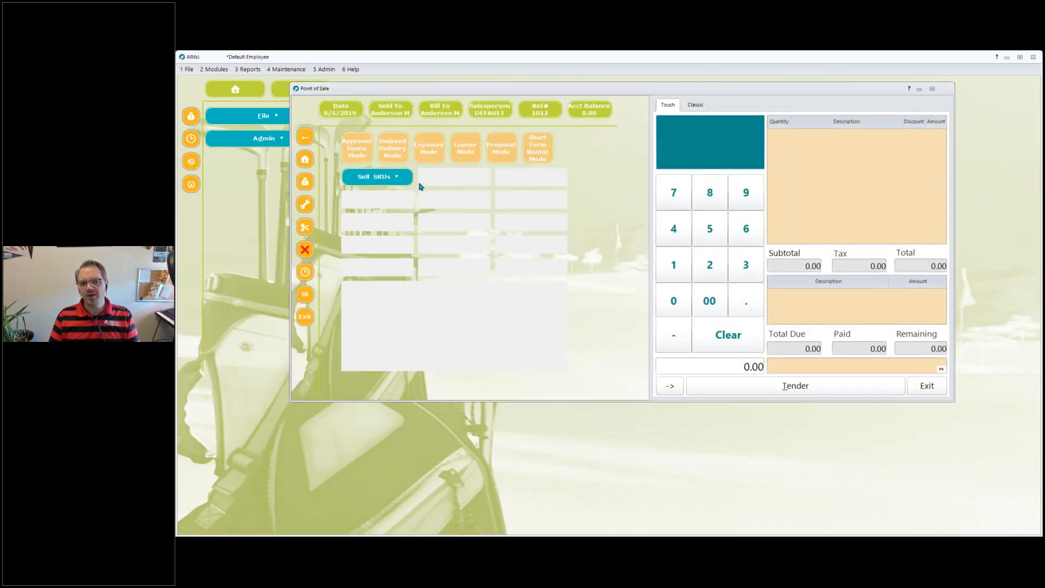
pyautogui.doubleClick(497, 320)
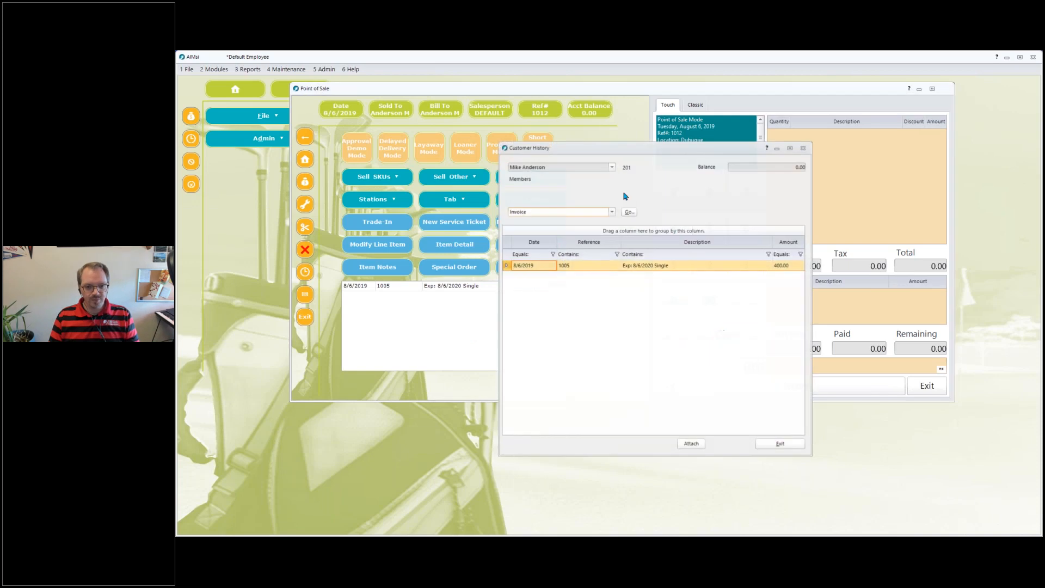
# Switch the customer history to Value Packs and open the value pack history.
pyautogui.click(612, 212)
pyautogui.press('v')
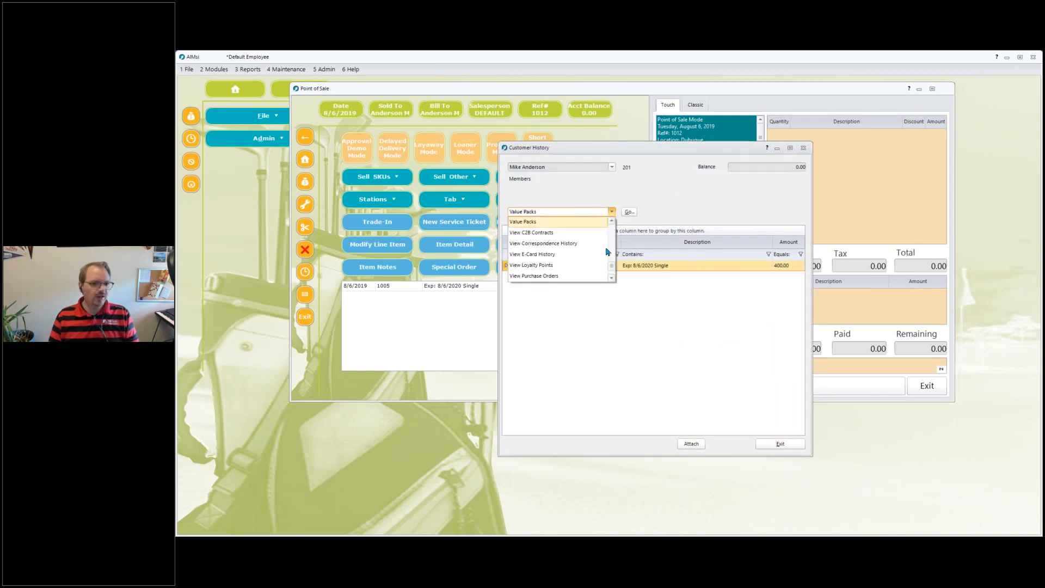
pyautogui.click(547, 223)
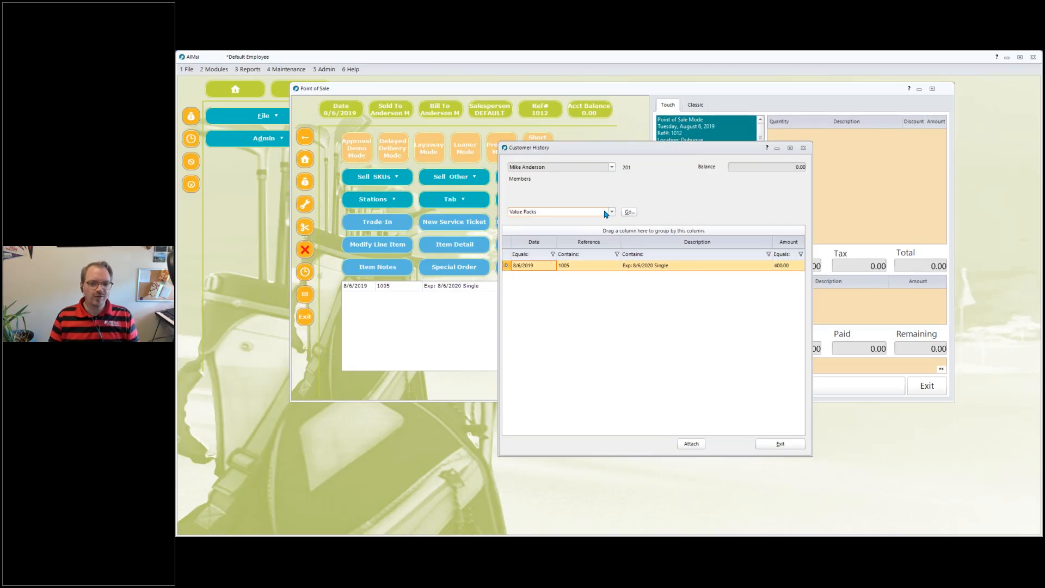
pyautogui.click(612, 212)
pyautogui.click(612, 221)
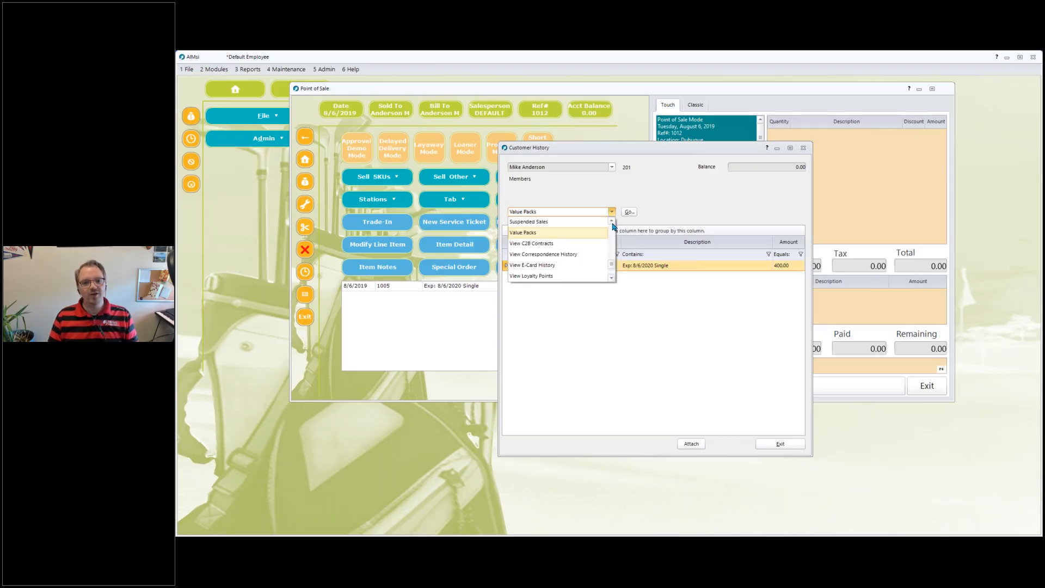
pyautogui.click(629, 213)
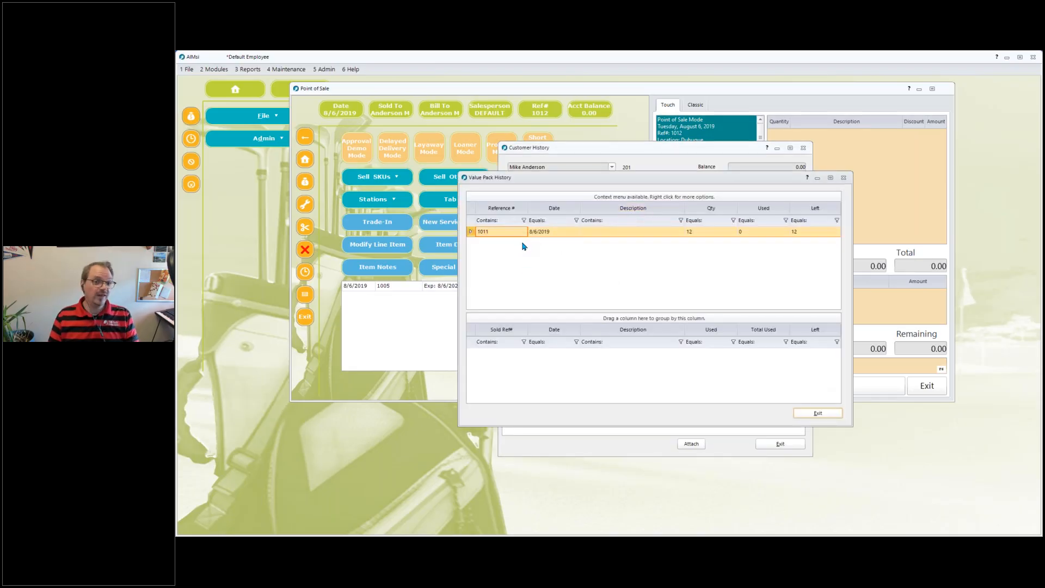
# Examine the purchased value pack's quantity, used and remaining rounds.
pyautogui.click(697, 234)
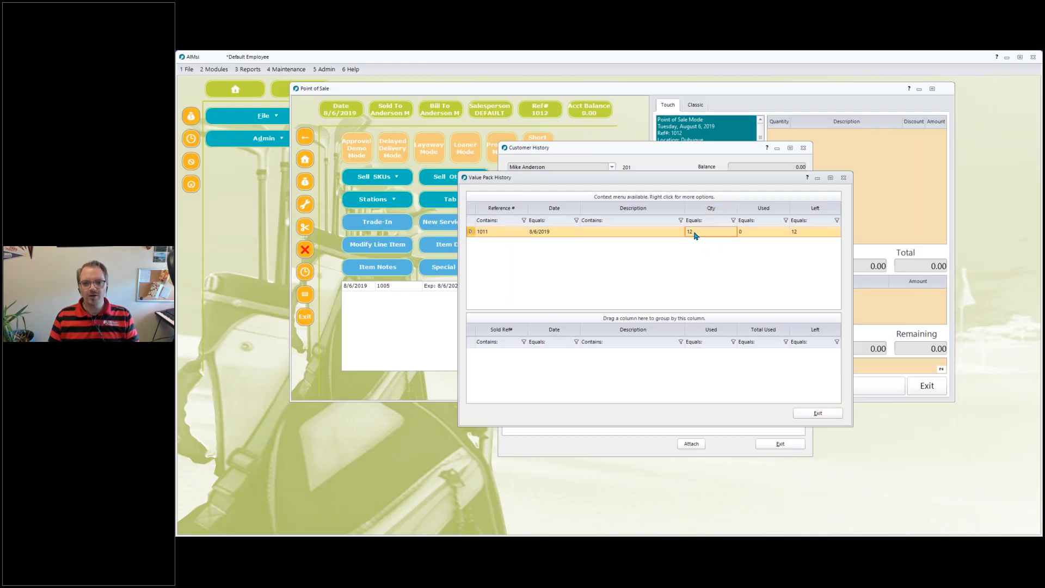
pyautogui.click(762, 234)
pyautogui.click(811, 234)
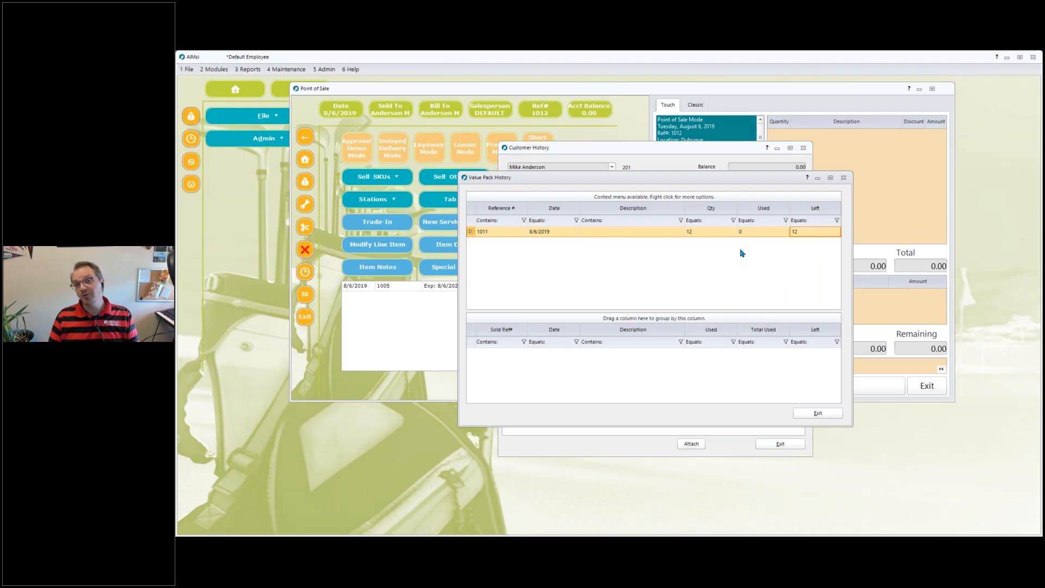
pyautogui.click(702, 232)
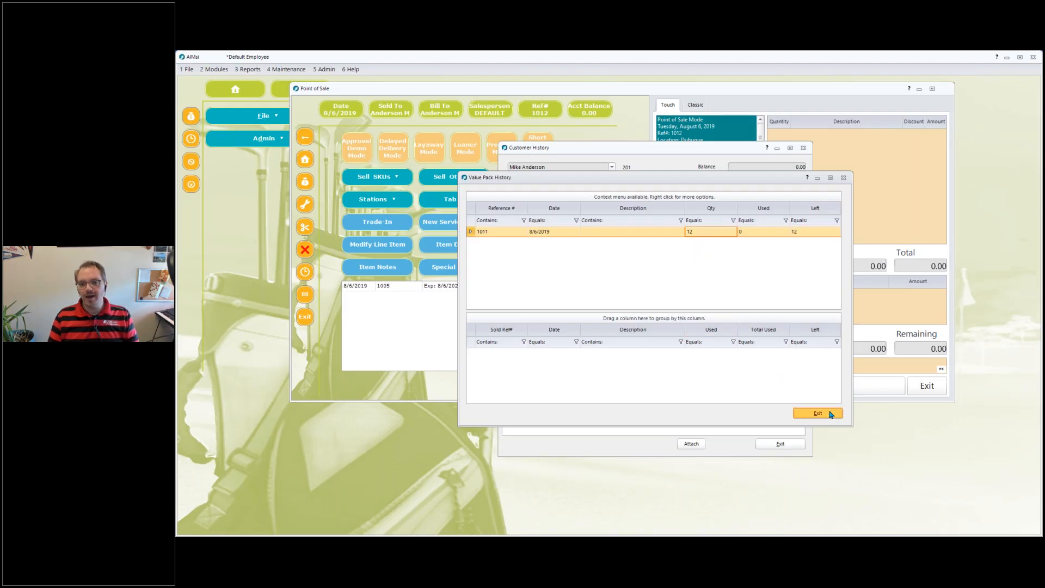
# Close the history windows and add a Redeem Value Pack item at a price of 0.00 to the sale.
pyautogui.click(817, 412)
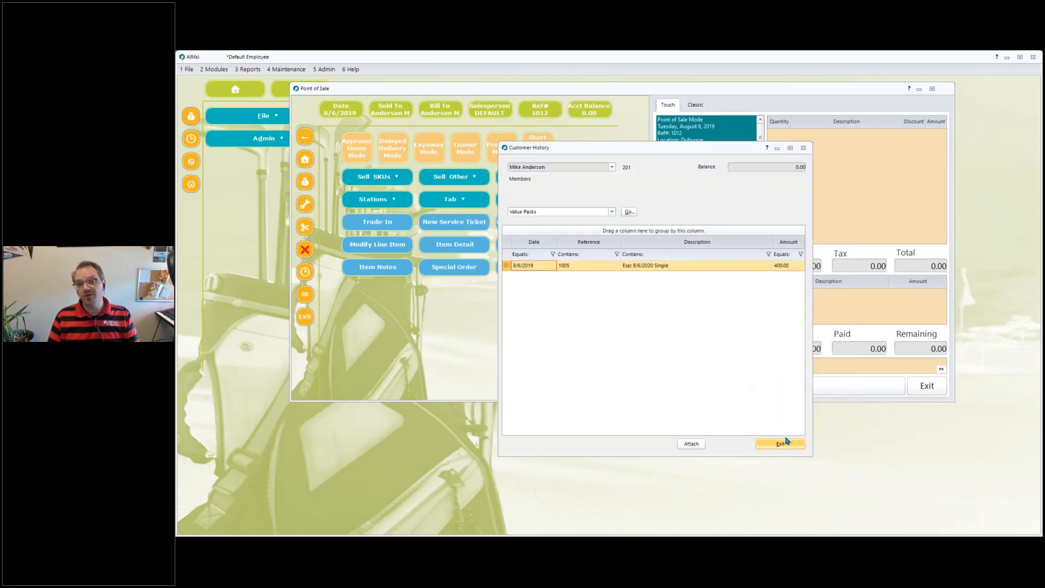
pyautogui.click(781, 443)
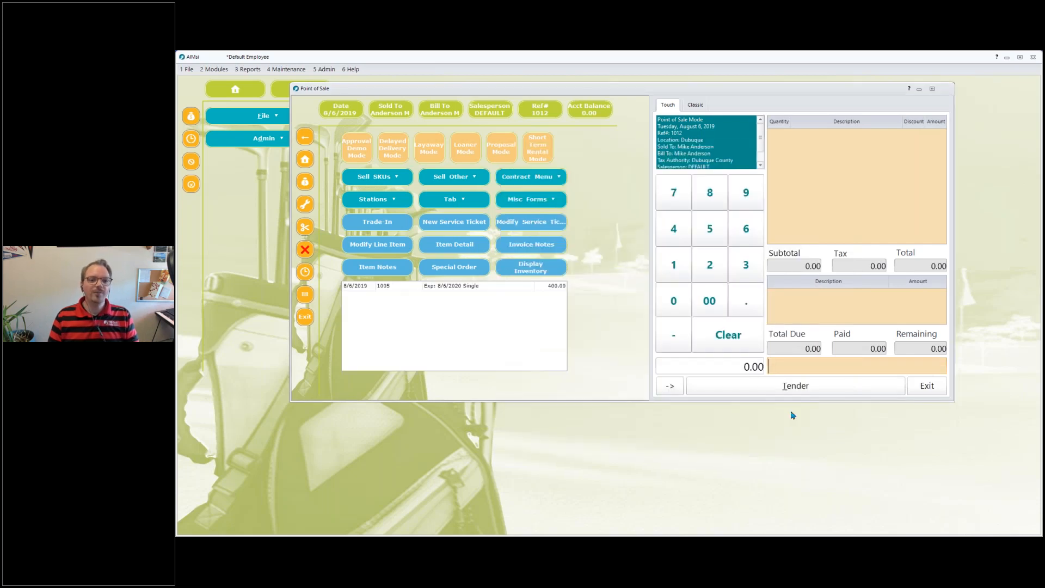
pyautogui.click(451, 177)
pyautogui.click(536, 342)
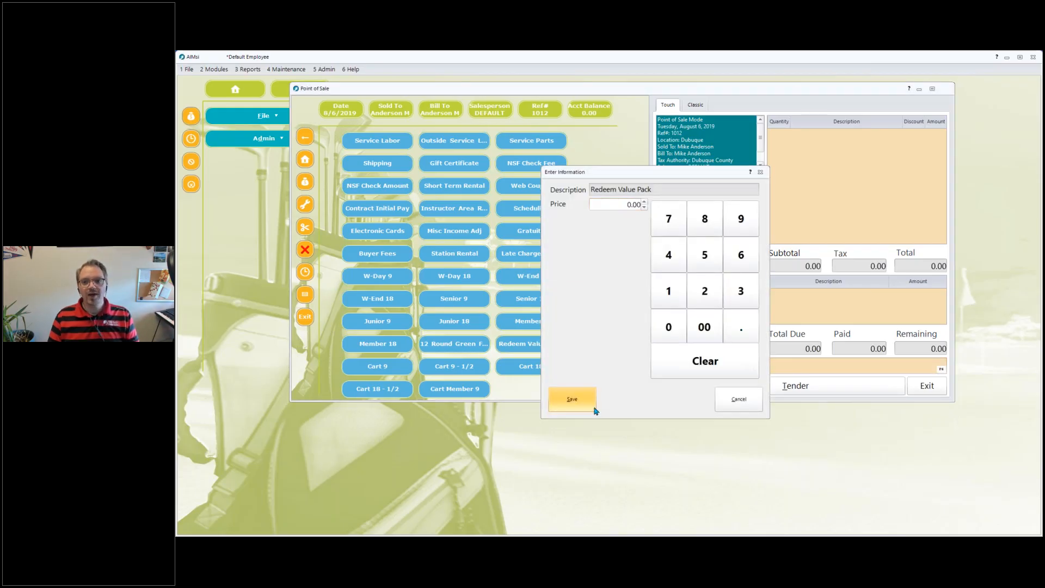
pyautogui.click(594, 409)
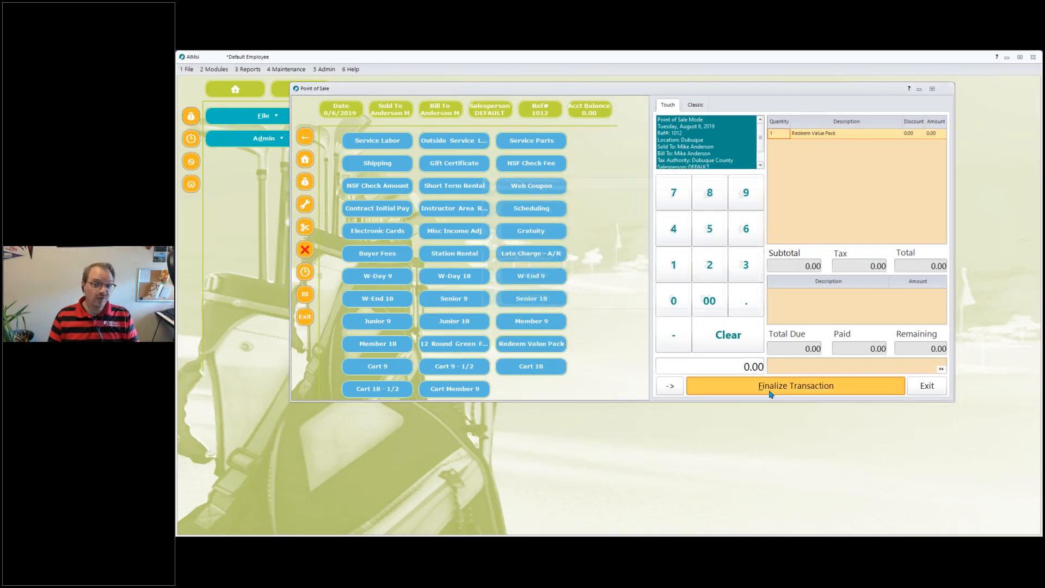
# Finalize the redemption transaction without printing and exit Point of Sale.
pyautogui.click(770, 393)
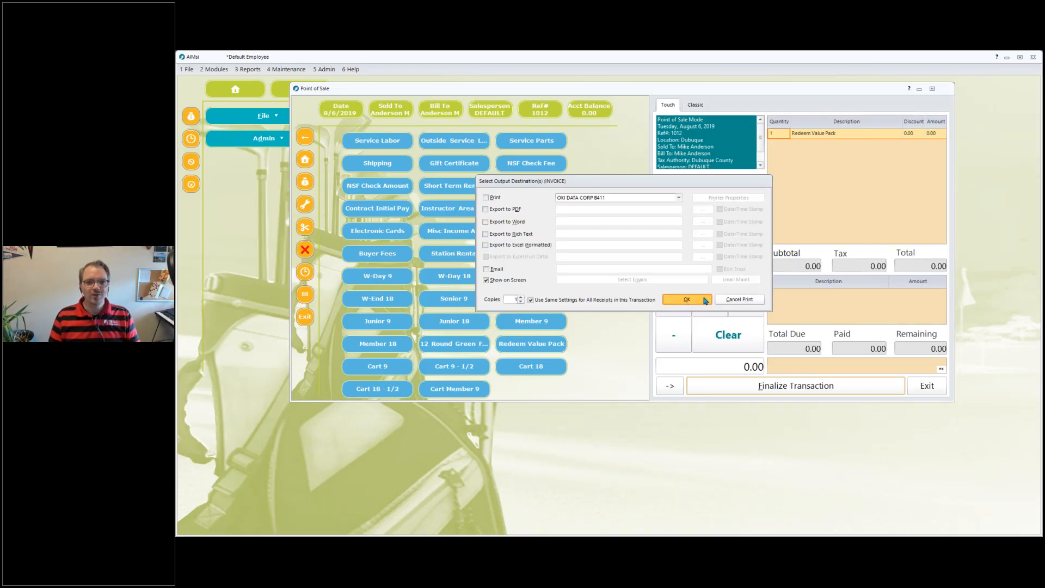
pyautogui.click(735, 300)
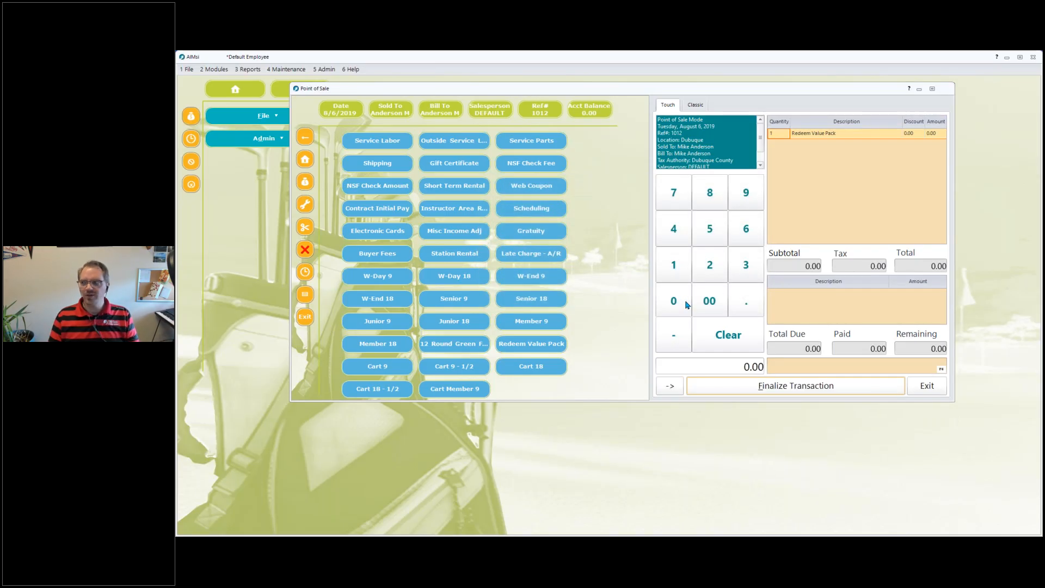
pyautogui.click(304, 317)
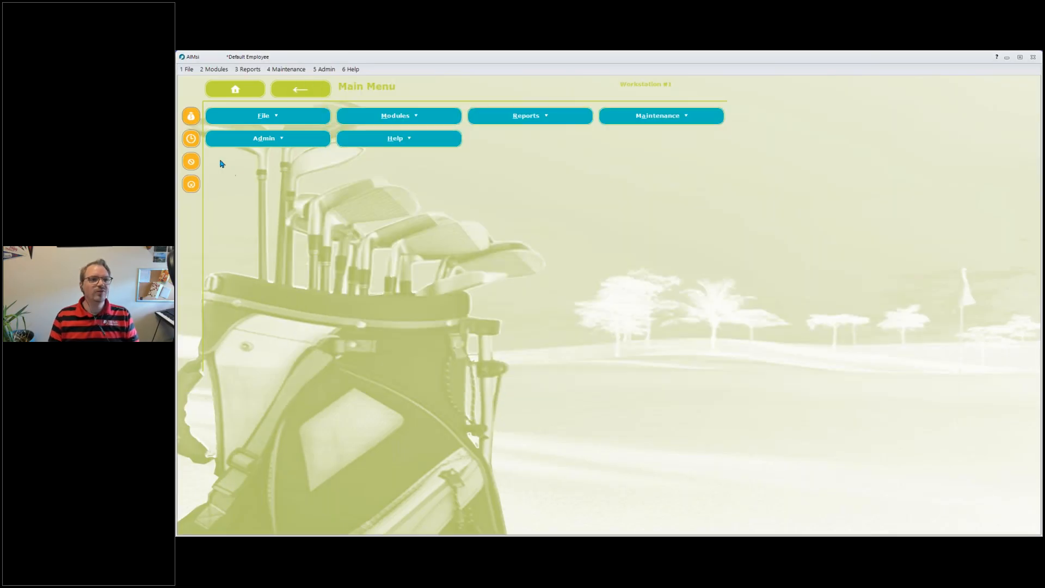
# Start a new Point of Sale transaction for the same customer and open their Value Packs history.
pyautogui.click(191, 115)
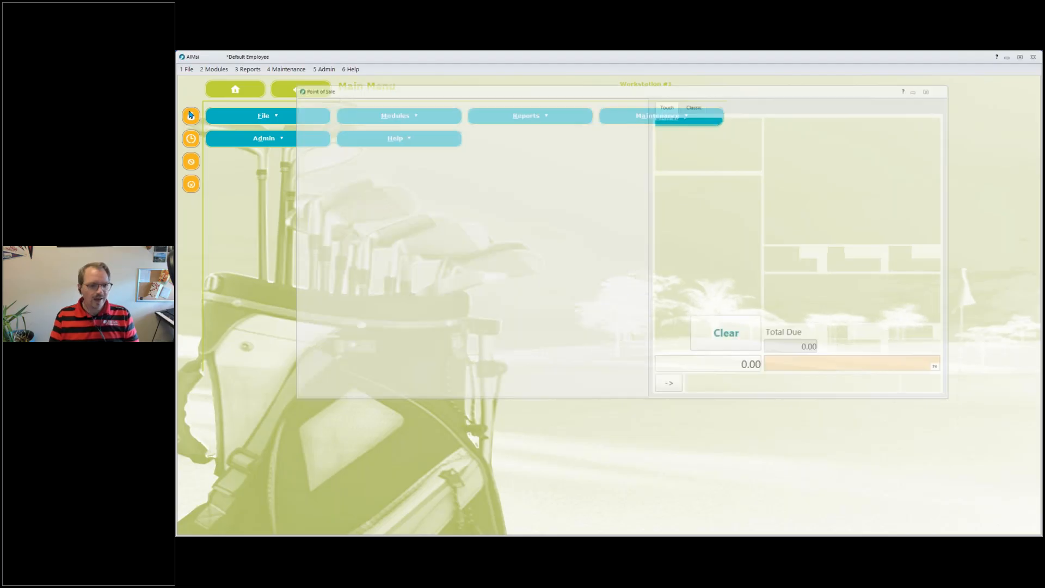
pyautogui.write('alex')
pyautogui.press('Return')
pyautogui.press('Return')
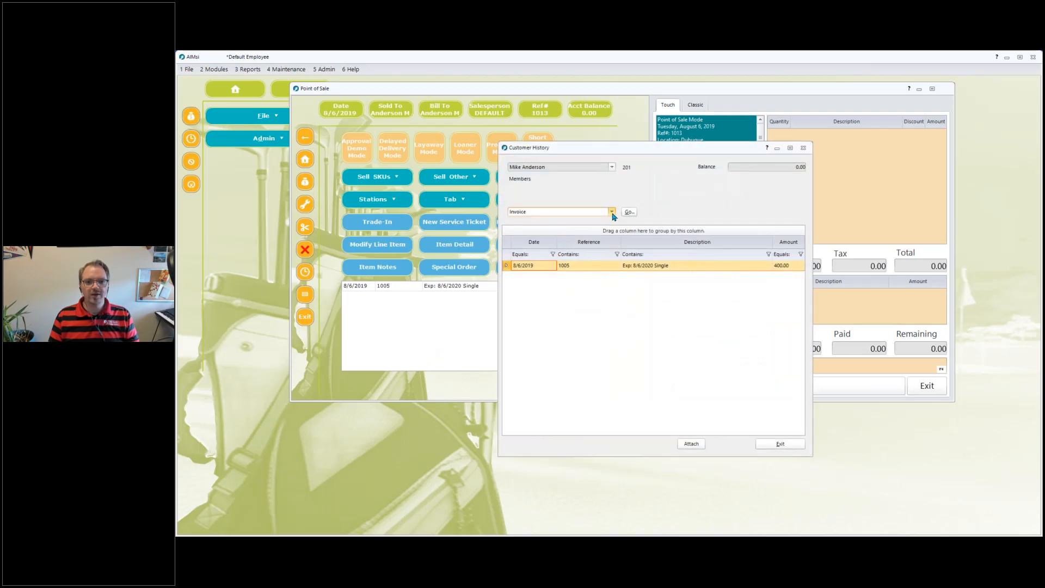
pyautogui.click(612, 212)
pyautogui.click(541, 234)
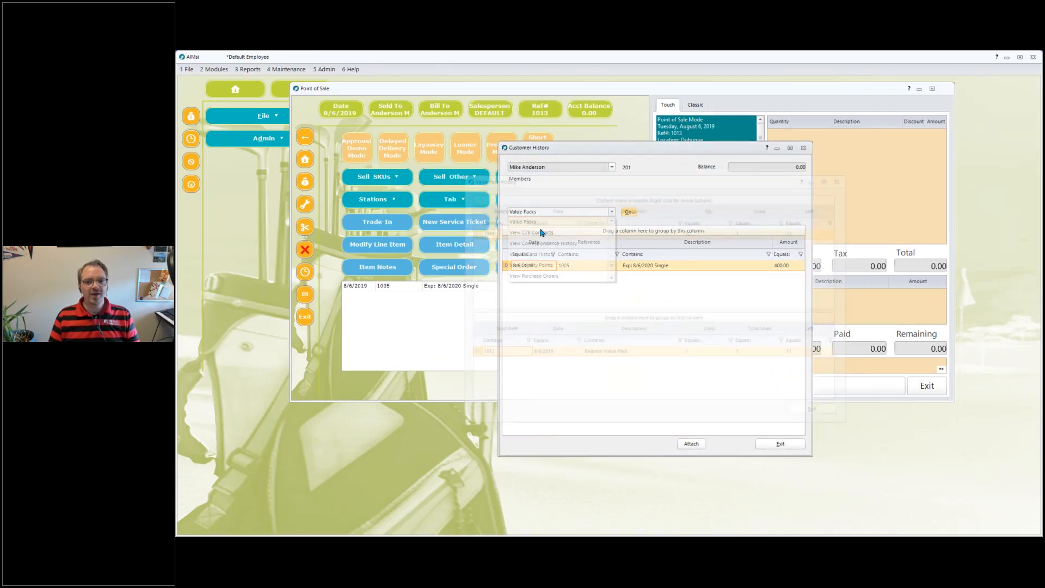
pyautogui.click(816, 232)
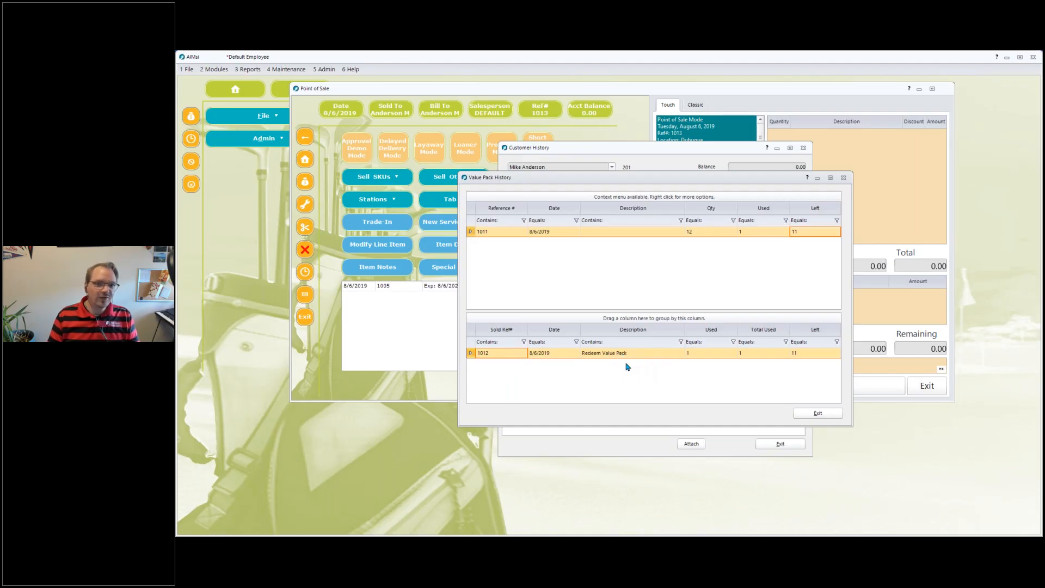
# Examine the redemption entry's used, total used and left rounds, then close the history windows.
pyautogui.click(705, 354)
pyautogui.click(765, 353)
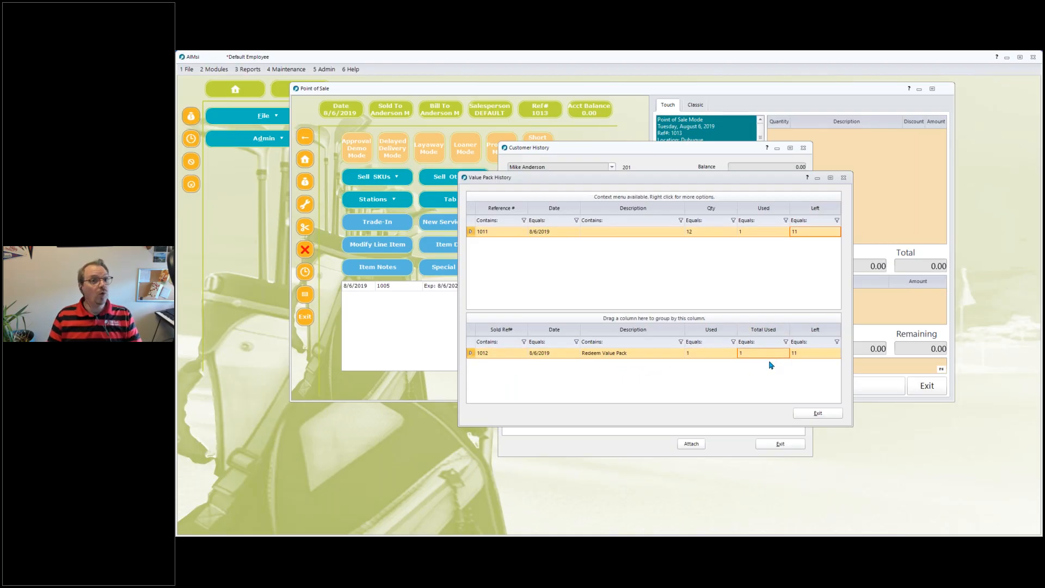
pyautogui.click(825, 356)
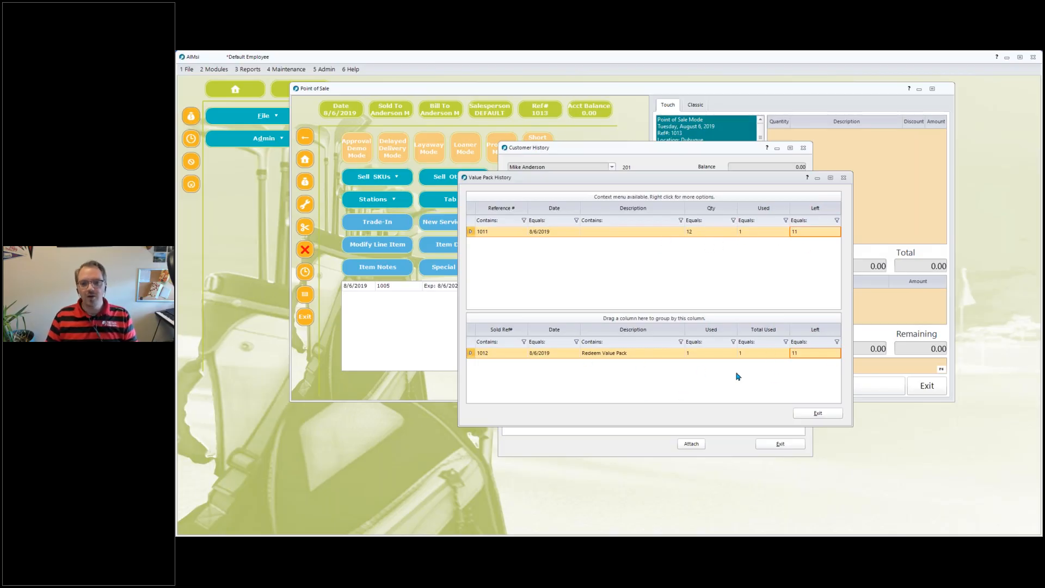
pyautogui.click(825, 416)
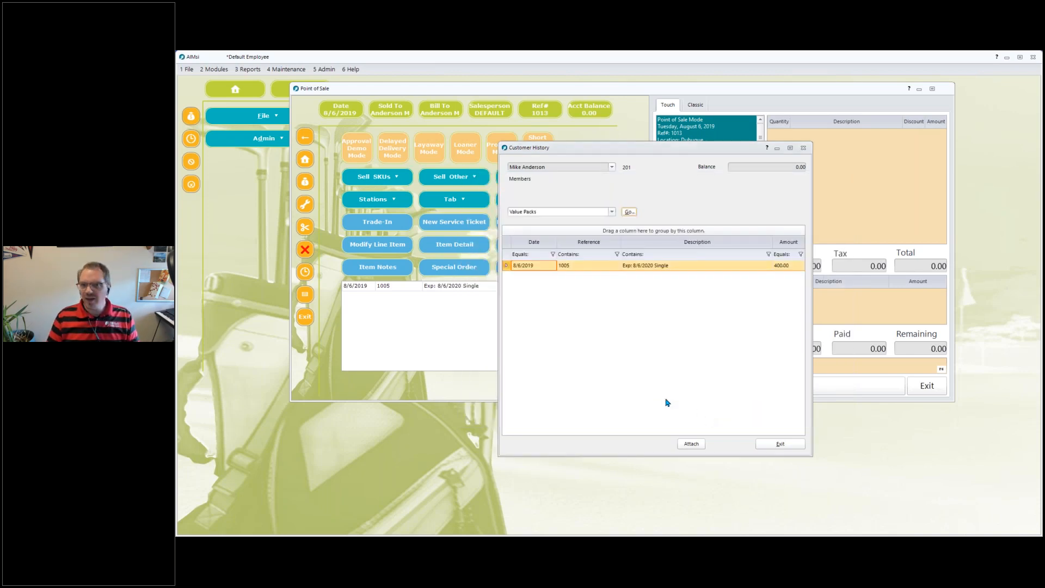
pyautogui.click(789, 445)
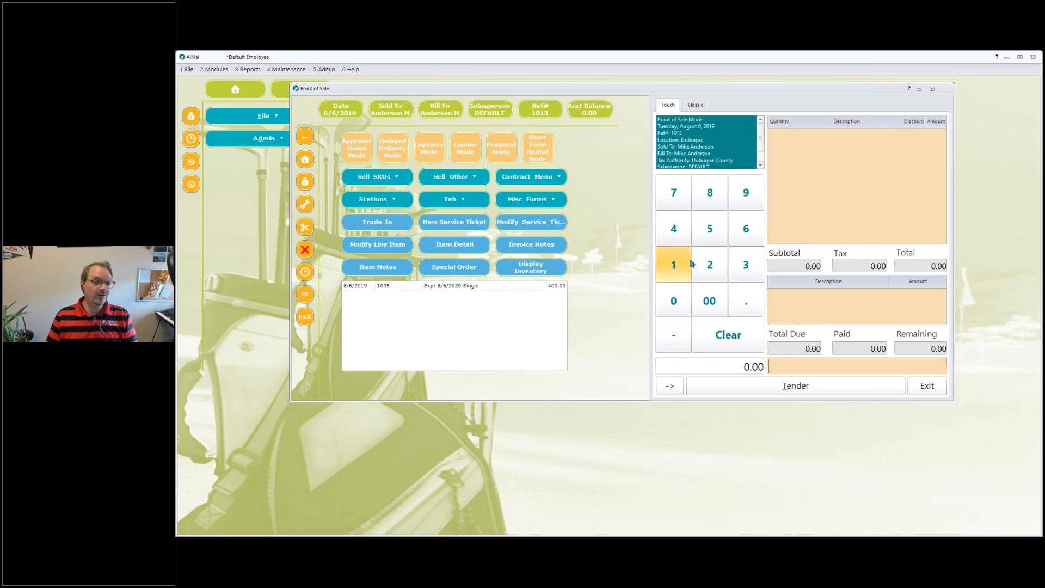
# In the classic view, sell 11 Redeem Value Pack items from the Green Fees category and finalize with the invoice shown on screen.
pyautogui.click(703, 105)
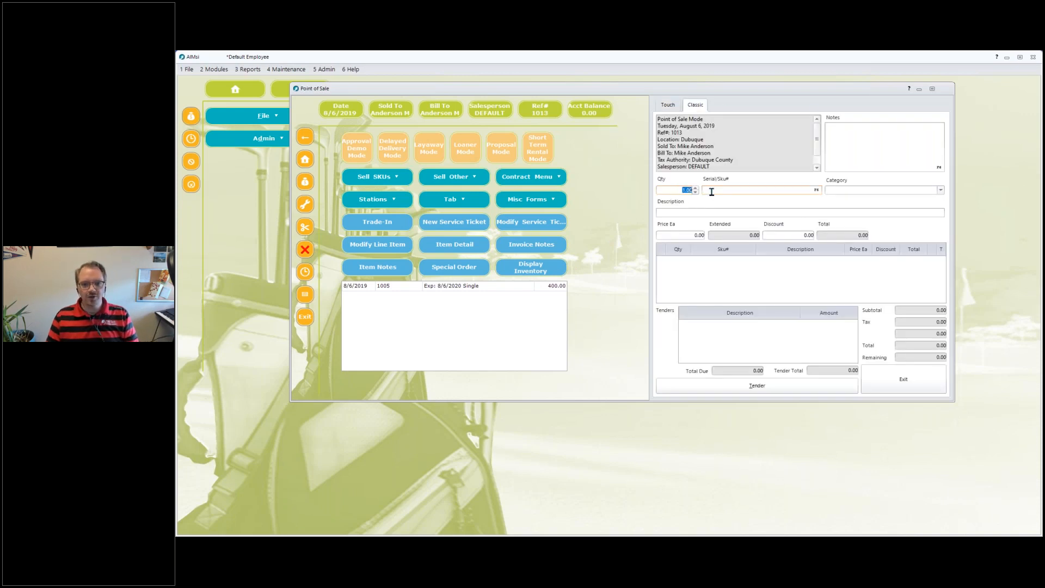
pyautogui.click(881, 190)
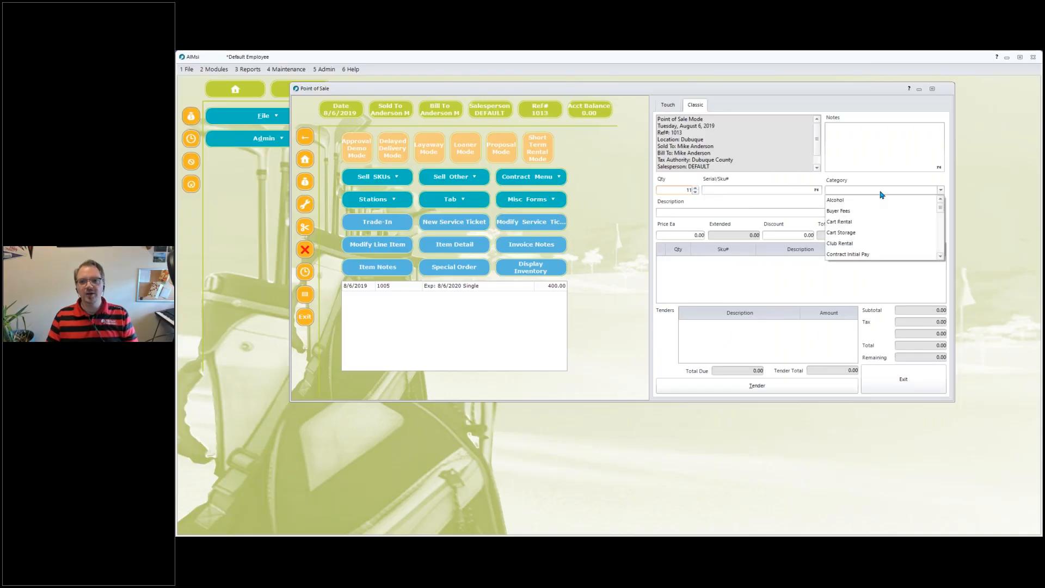
pyautogui.press('g')
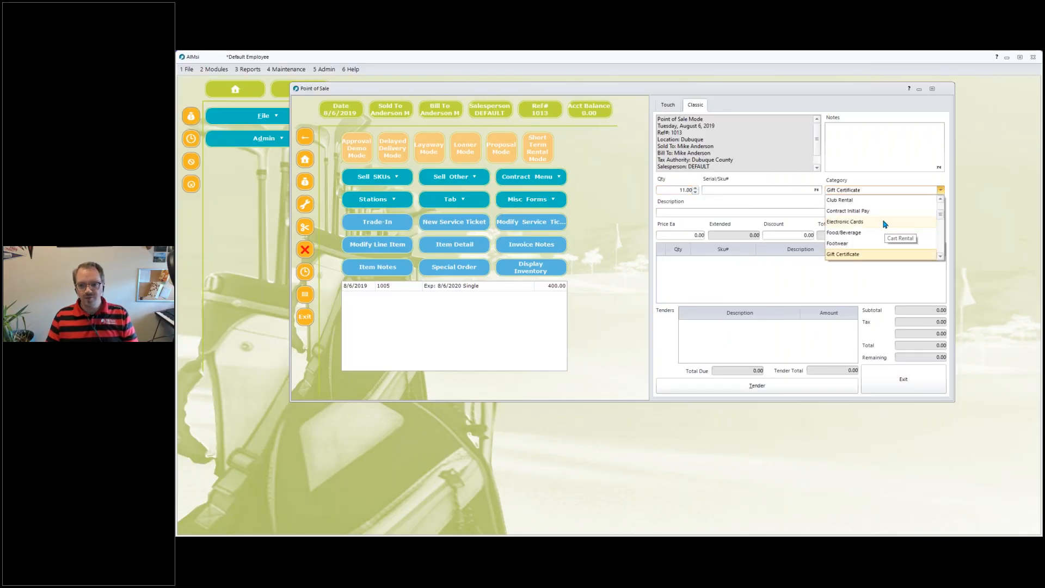
pyautogui.click(941, 256)
pyautogui.click(941, 257)
pyautogui.click(941, 257)
pyautogui.click(940, 257)
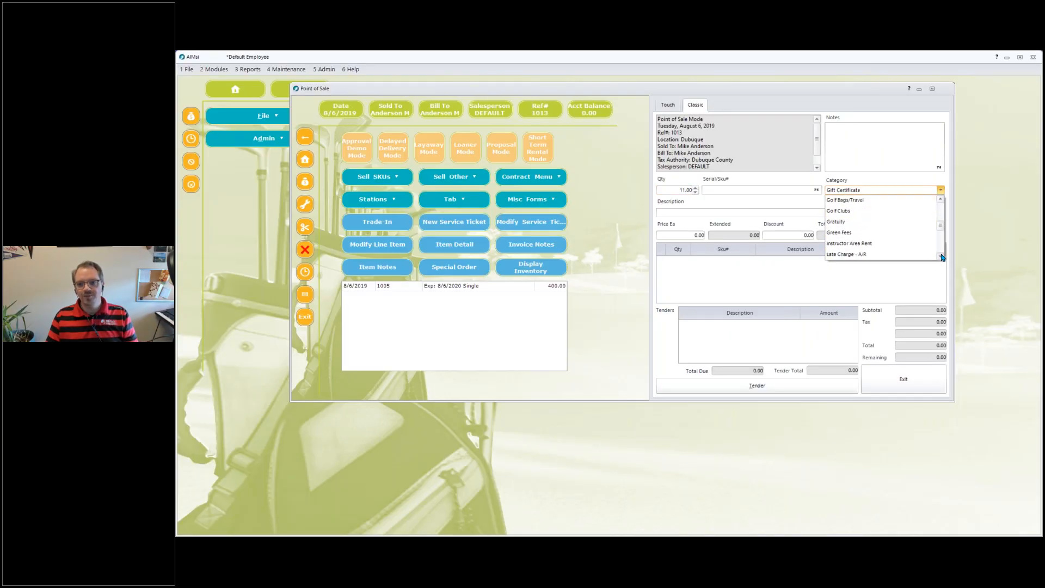
pyautogui.click(870, 235)
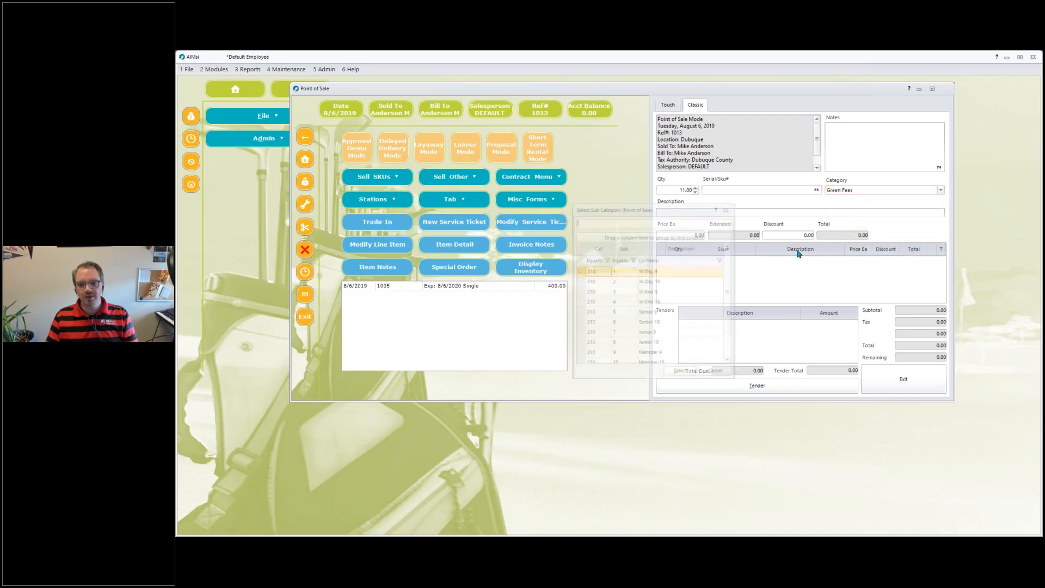
pyautogui.scroll(-2, 730, 335)
pyautogui.click(683, 359)
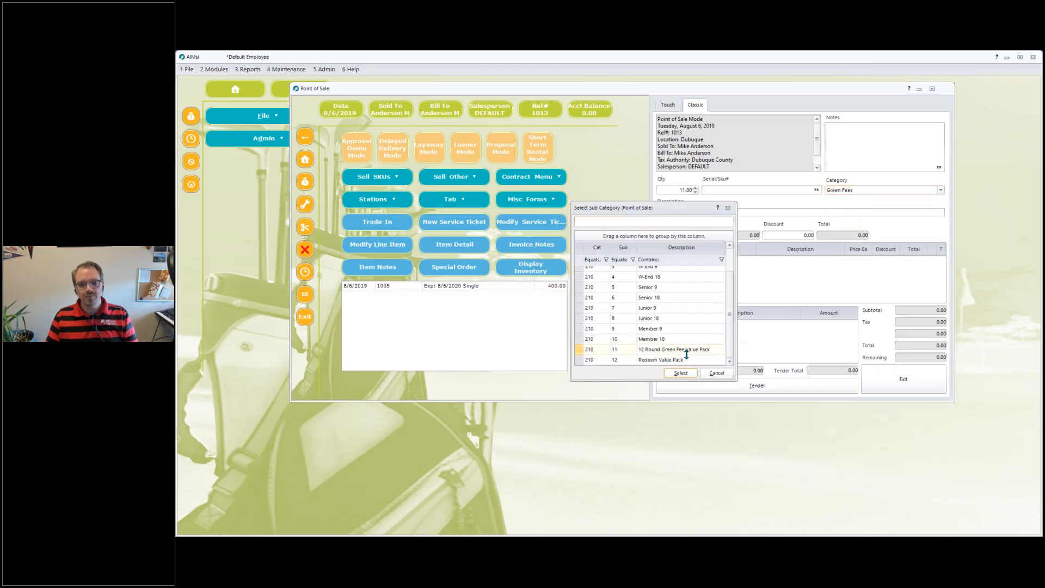
pyautogui.click(680, 372)
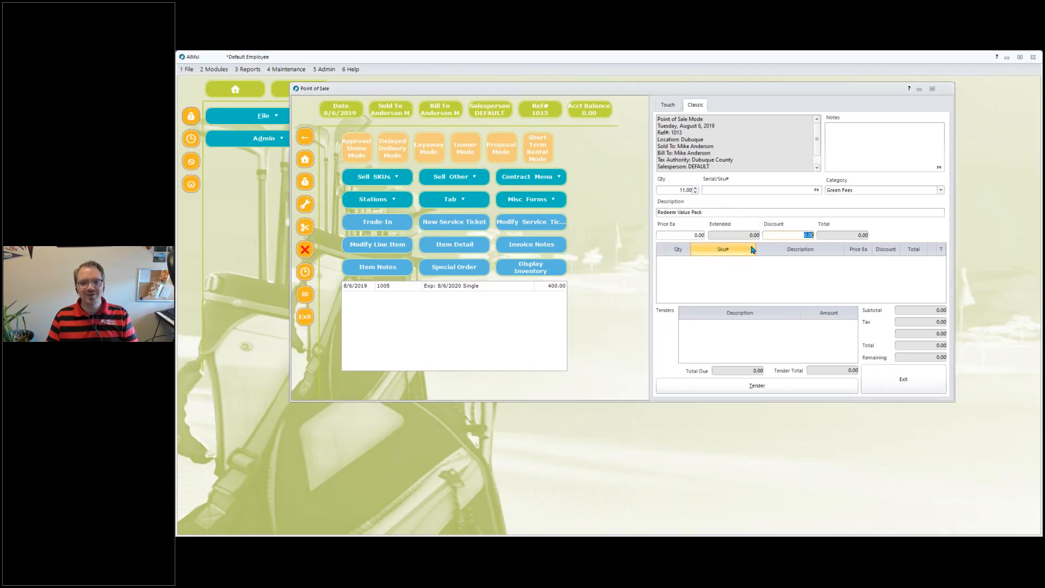
pyautogui.click(755, 385)
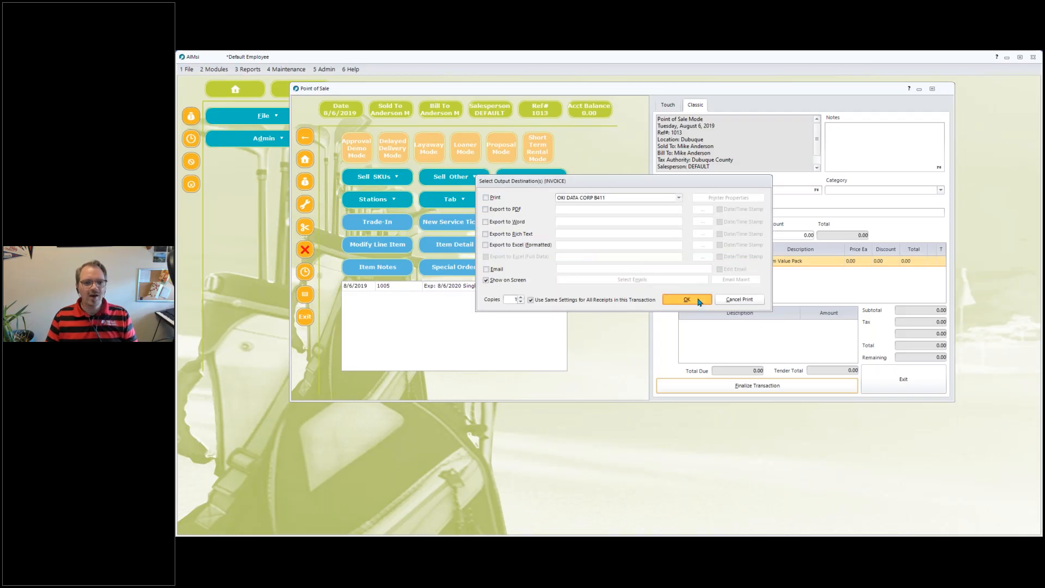
pyautogui.click(691, 299)
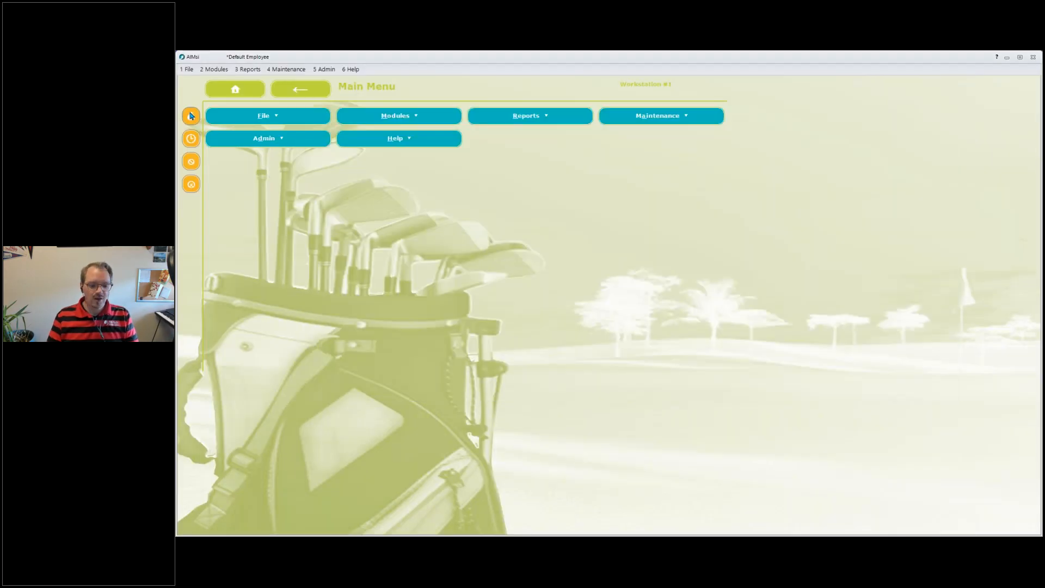
# Try to redeem the value pack once more in a new sale, then exit Point of Sale.
pyautogui.click(191, 116)
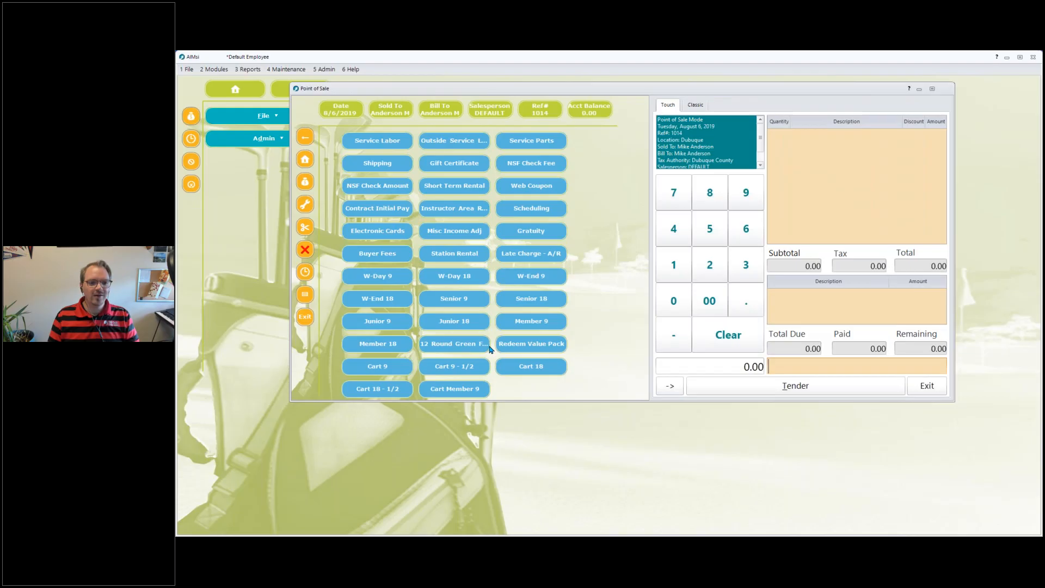
pyautogui.click(500, 344)
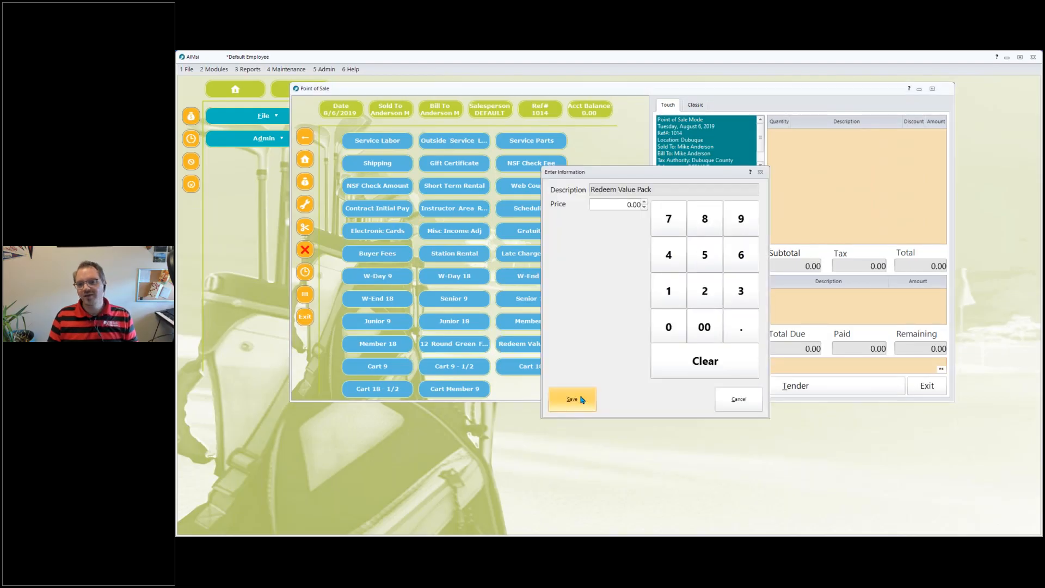
pyautogui.press('Escape')
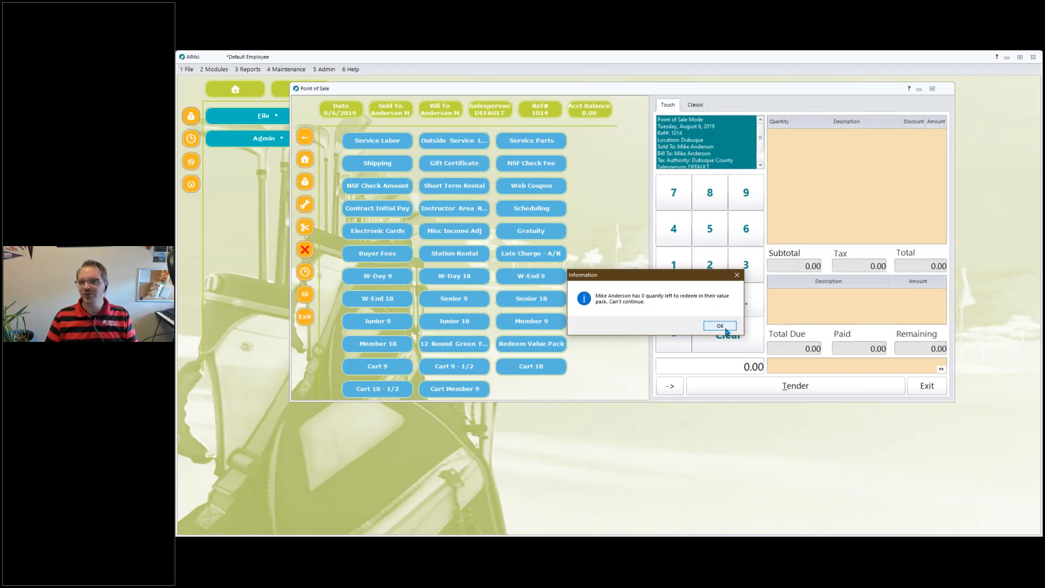
pyautogui.click(720, 326)
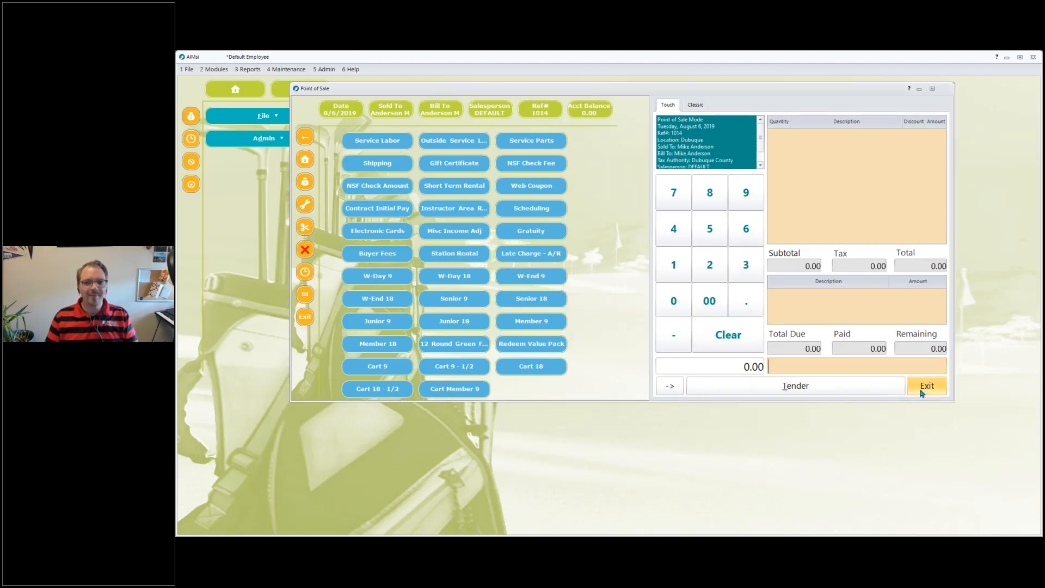
pyautogui.click(922, 390)
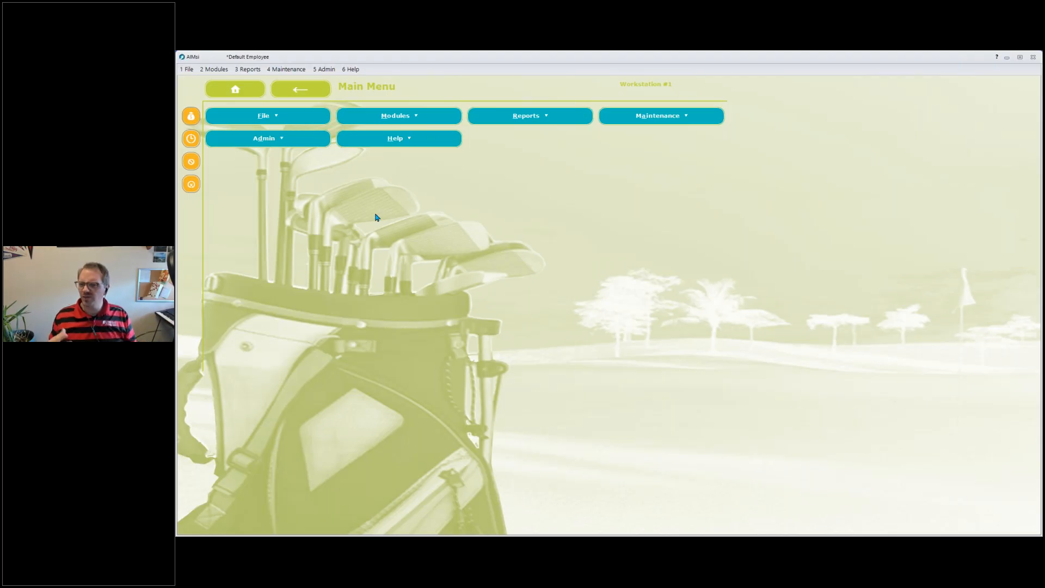
# Open the Minimum Purchase Amounts setup and review its checked categories, member amount and category to charge.
pyautogui.click(281, 70)
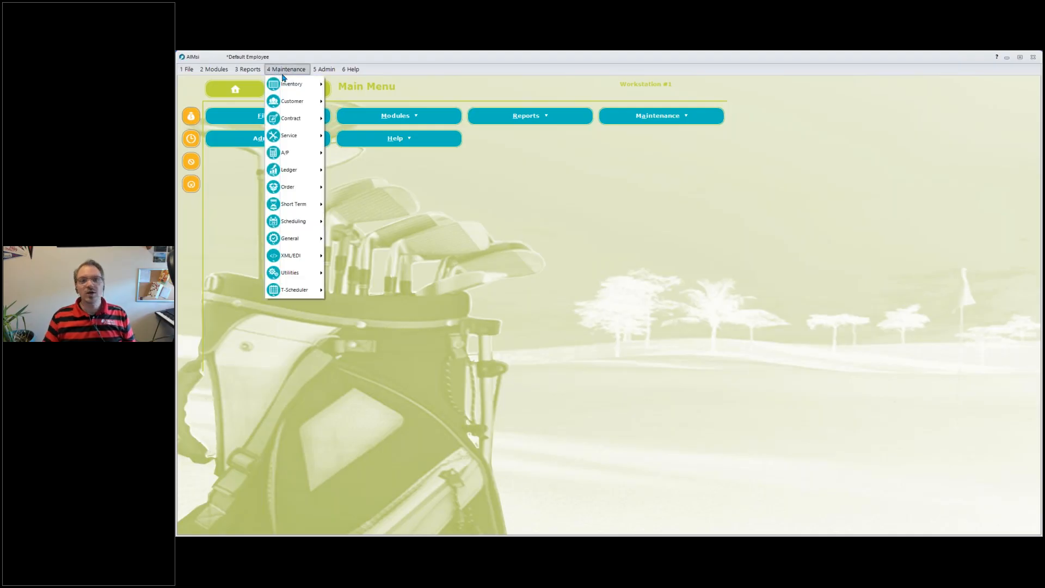
pyautogui.moveTo(294, 105)
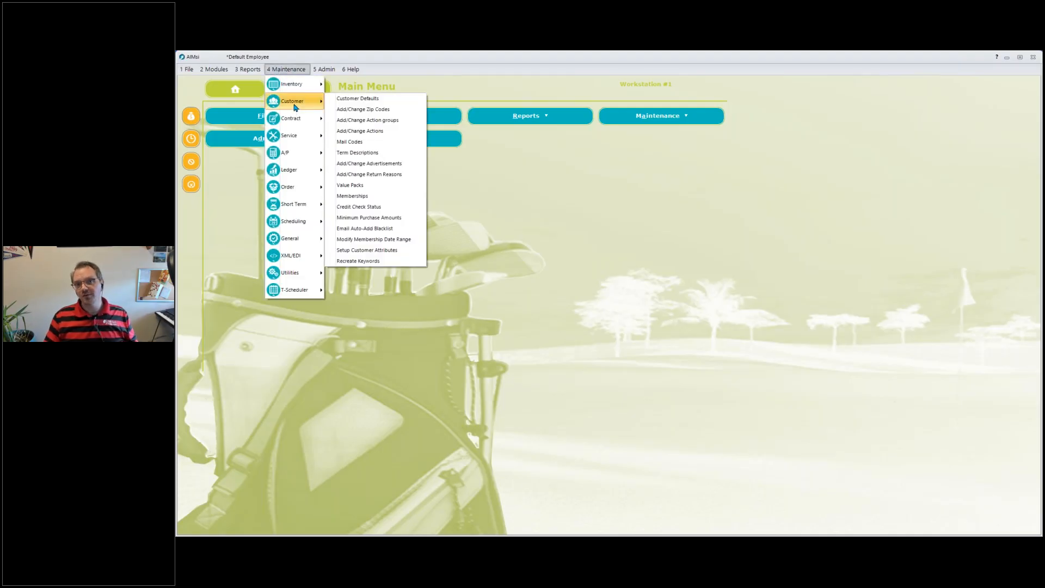
pyautogui.click(402, 220)
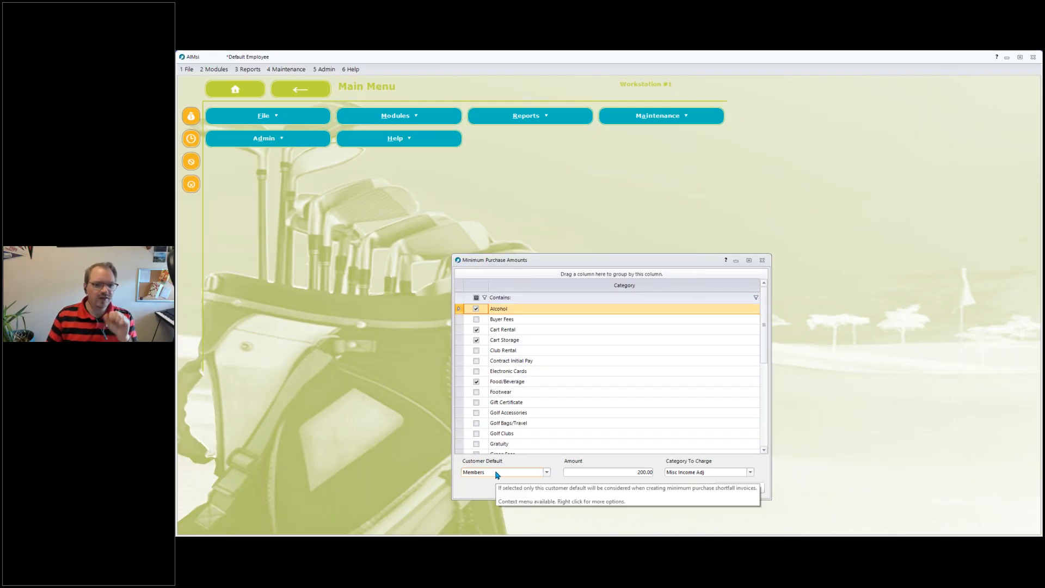
pyautogui.click(648, 472)
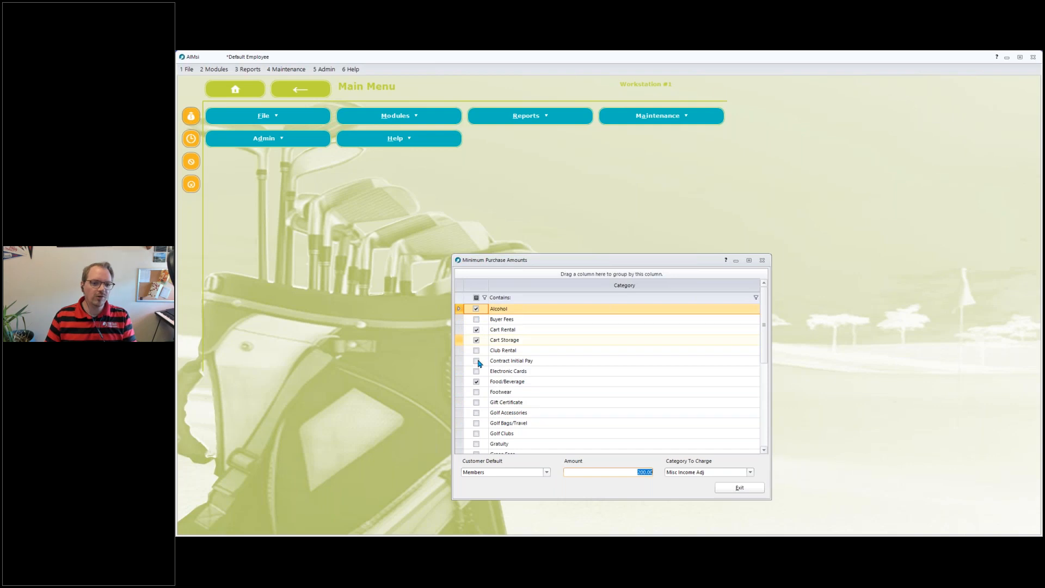
pyautogui.scroll(-7, 618, 422)
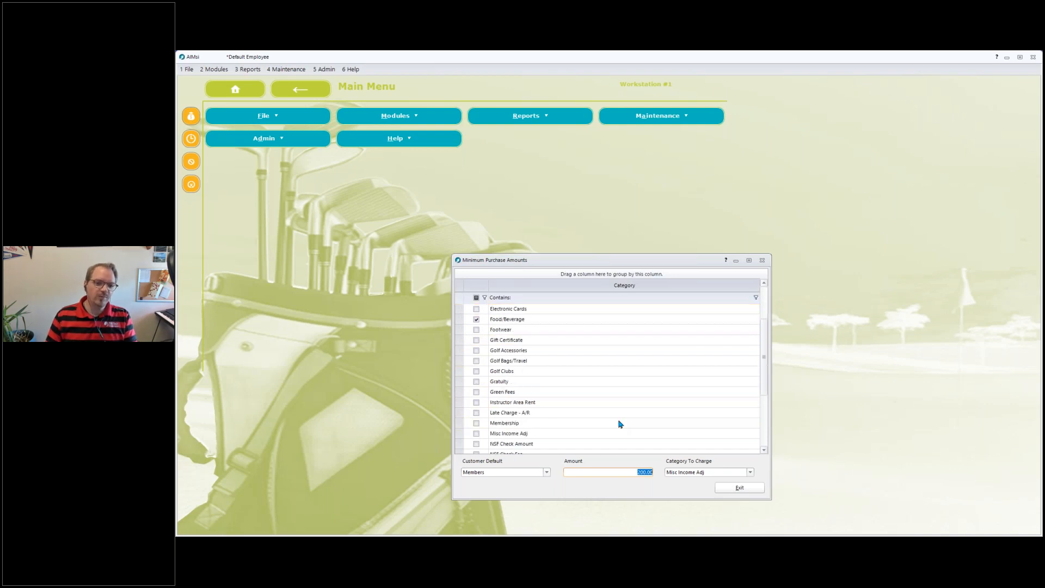
pyautogui.scroll(7, 628, 401)
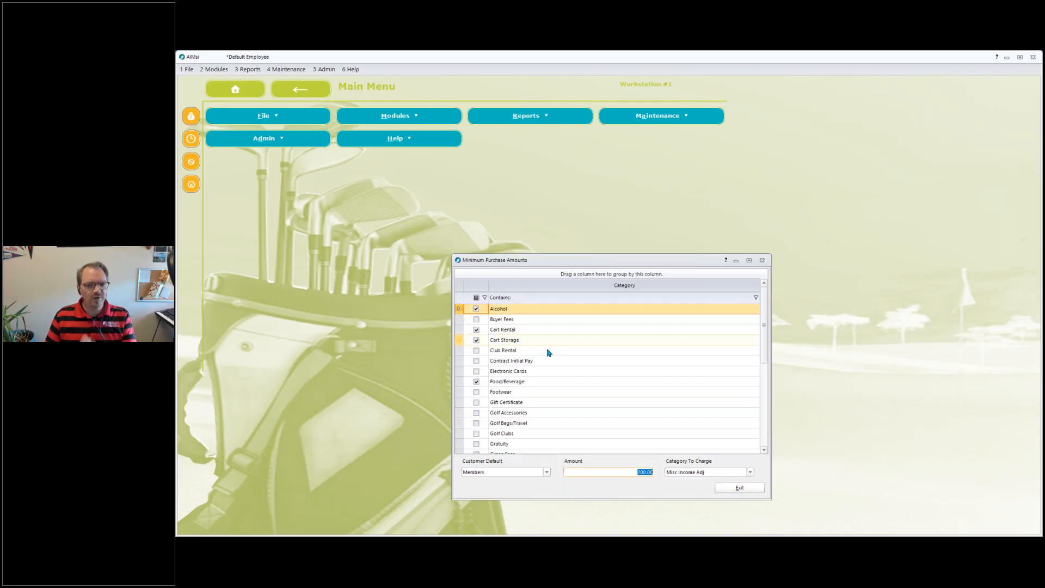
# Close the Minimum Purchase Amounts setup and open Post Minimum Purchase Invoices from the customer modules.
pyautogui.click(723, 488)
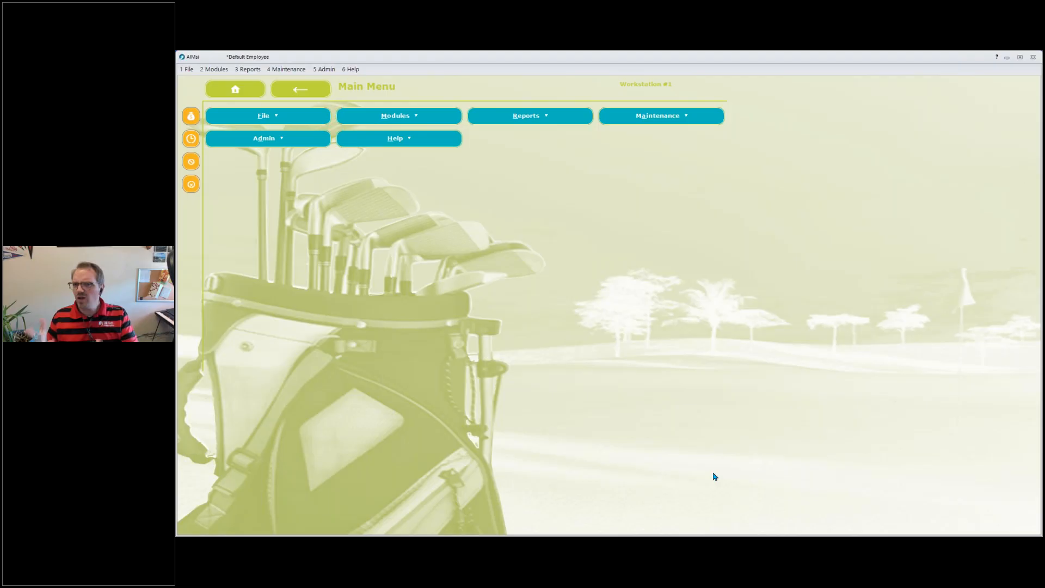
pyautogui.click(222, 72)
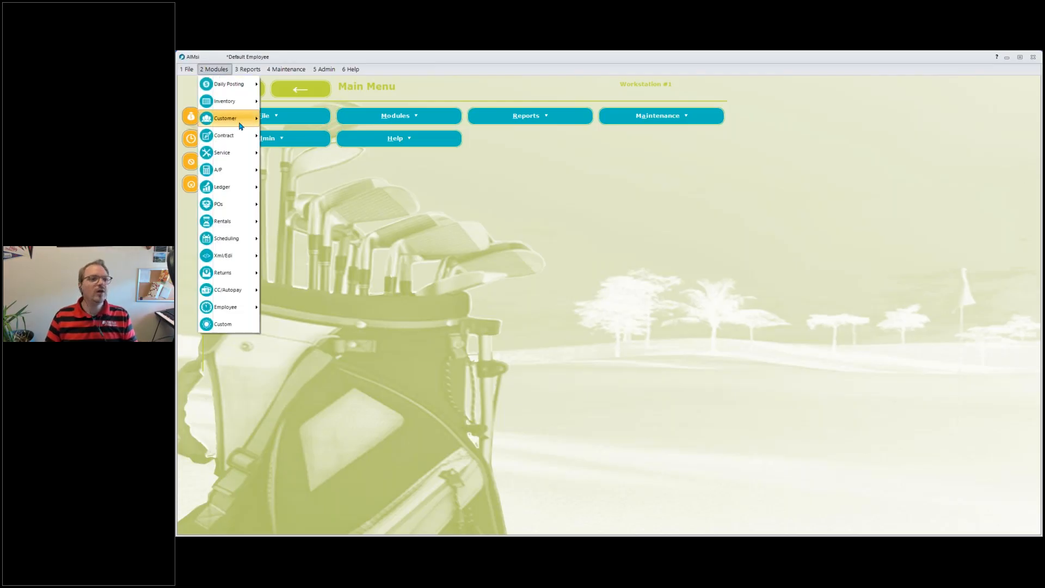
pyautogui.moveTo(240, 125)
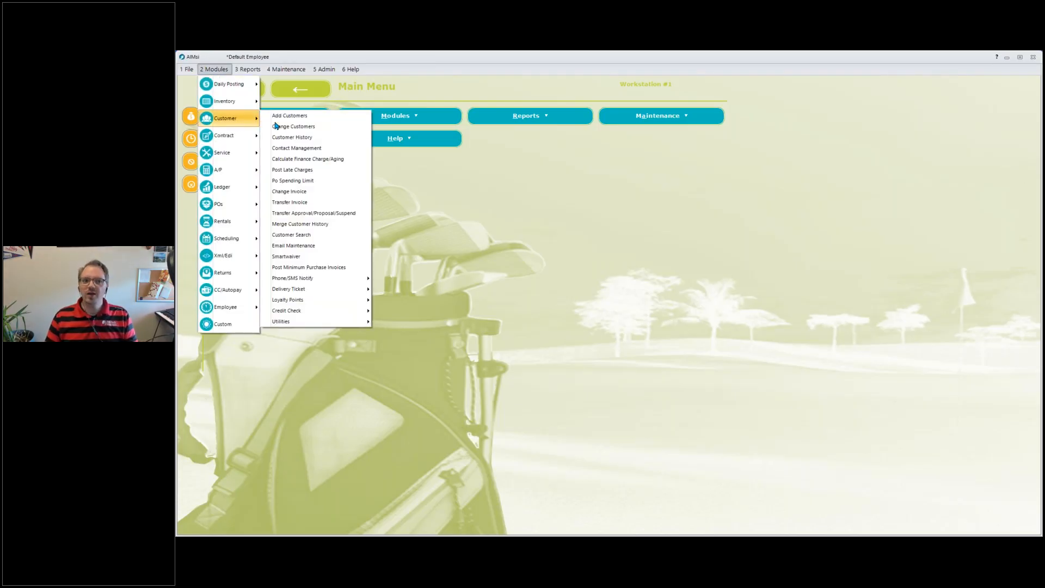
pyautogui.click(338, 268)
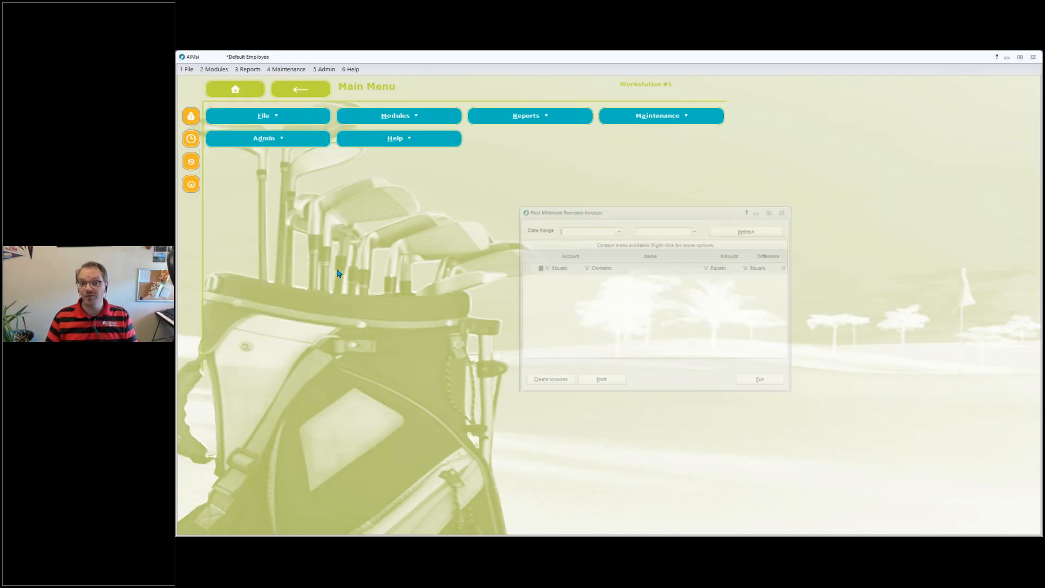
# Set the date range to 1/1/2019 through 12/31/2019 and refresh the list of members.
pyautogui.click(618, 229)
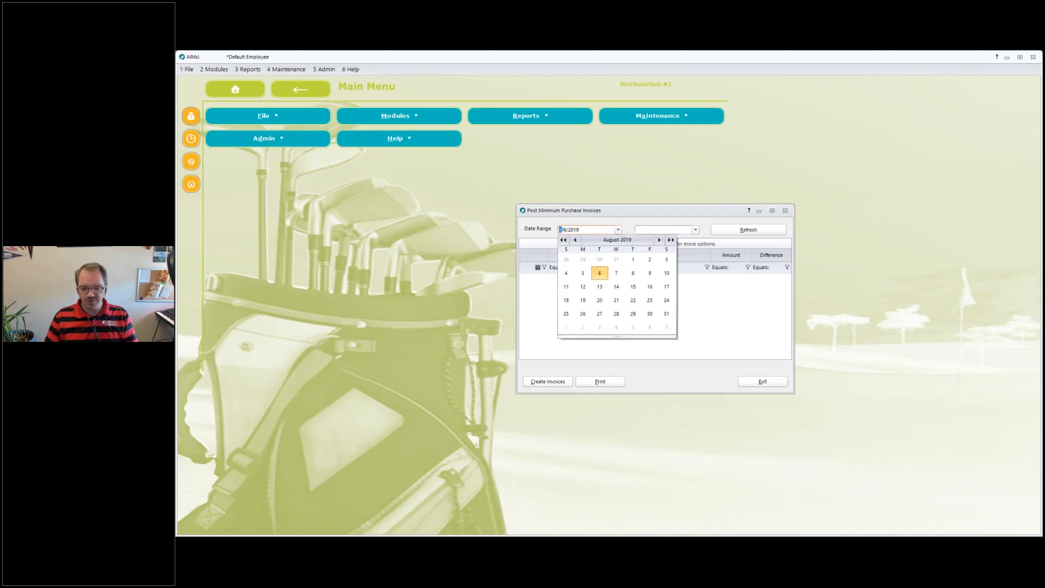
pyautogui.press('Tab')
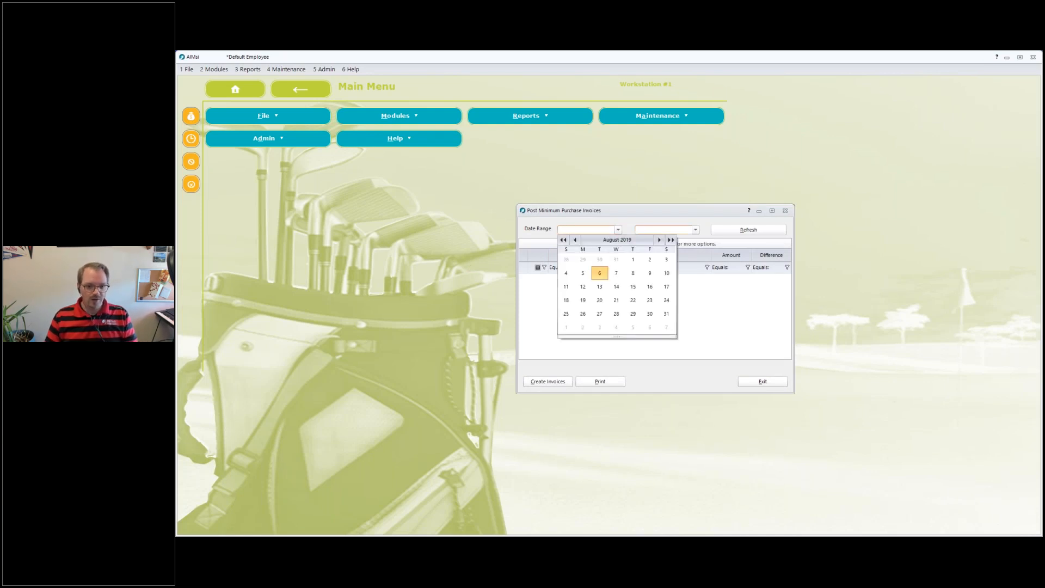
pyautogui.click(618, 229)
pyautogui.click(618, 229)
pyautogui.hotkey('ctrl', 'a')
pyautogui.write('0101')
pyautogui.press('Tab')
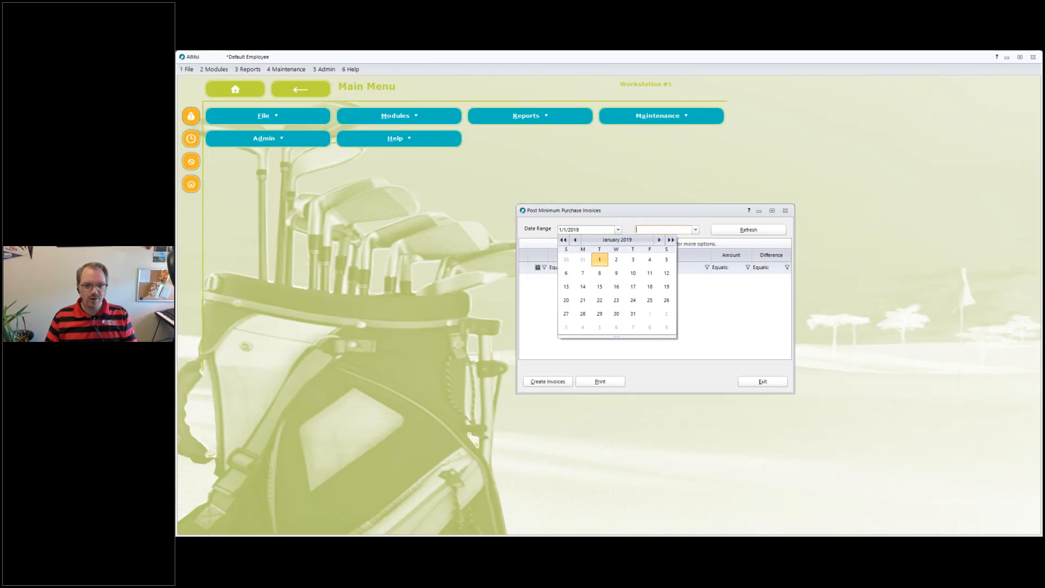
pyautogui.write('1231')
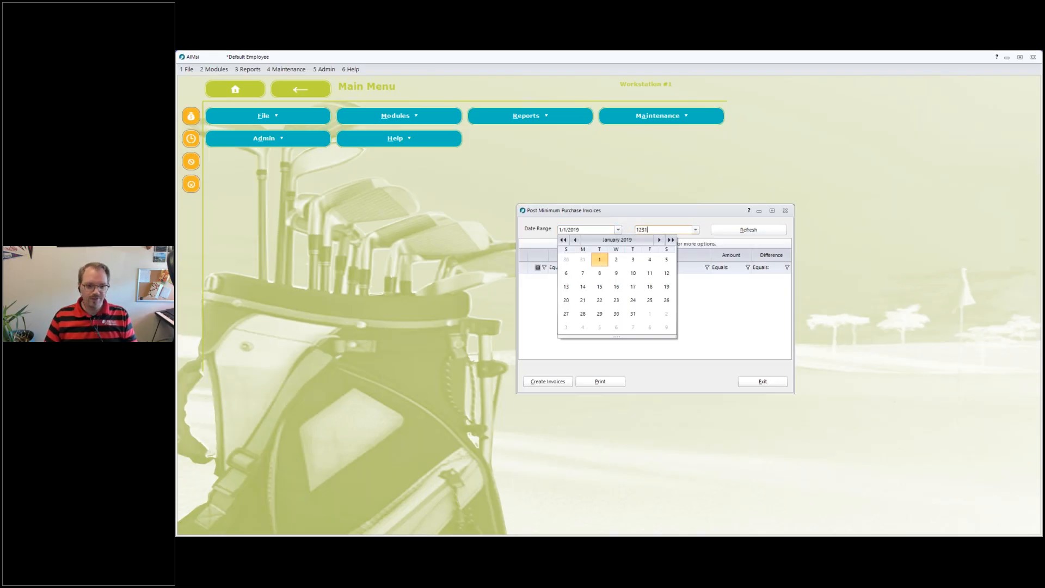
pyautogui.press('Tab')
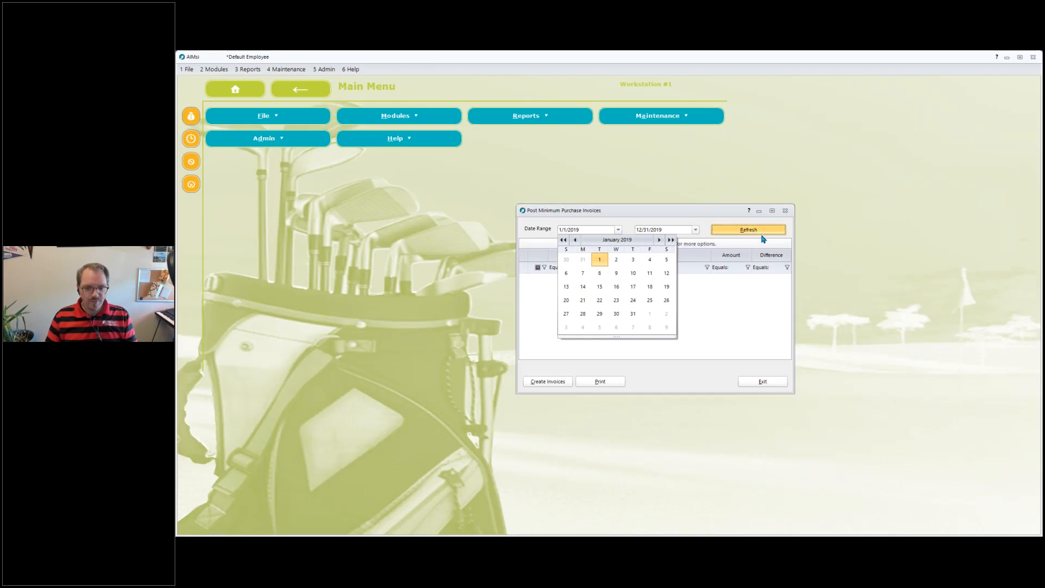
pyautogui.click(762, 232)
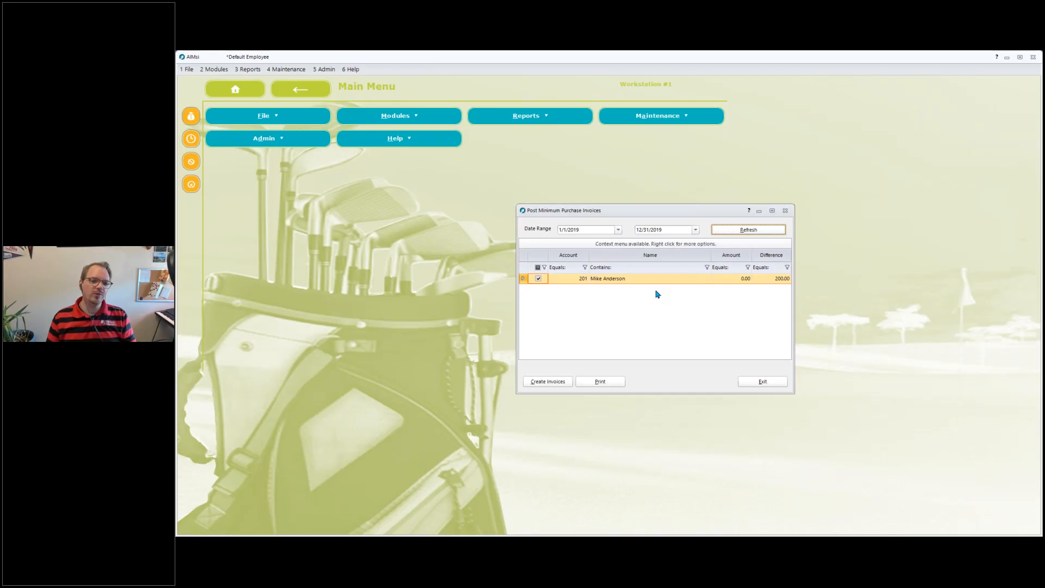
# Review the listed member's amount and difference, create the minimum purchase invoices, and close the window.
pyautogui.click(732, 280)
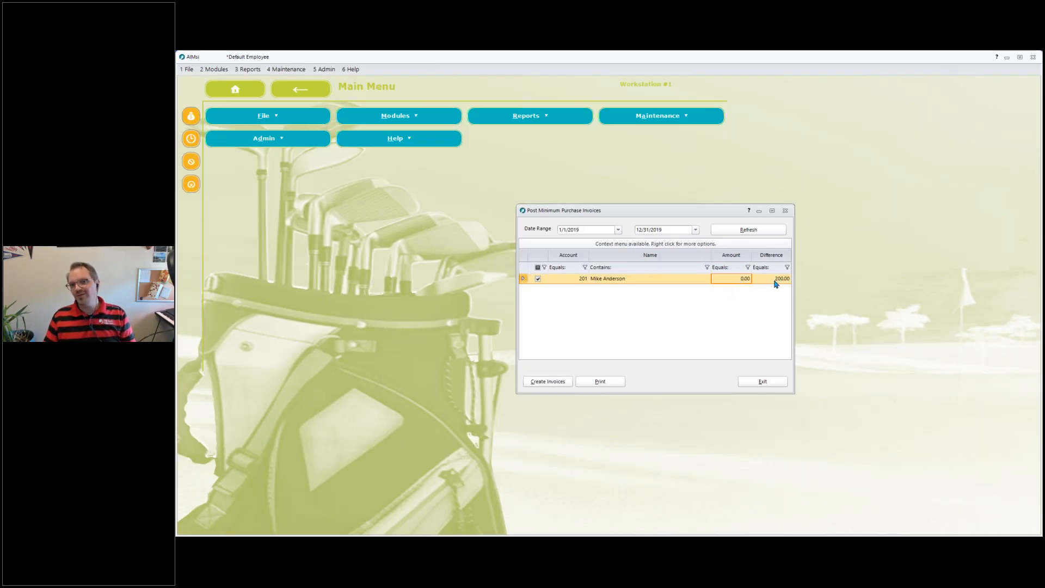
pyautogui.click(766, 272)
pyautogui.click(767, 278)
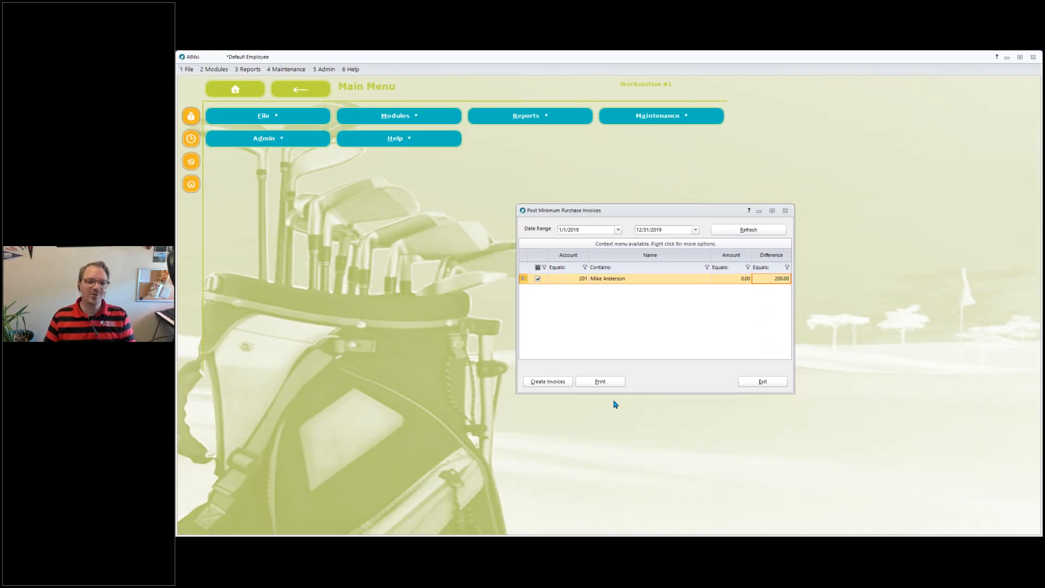
pyautogui.click(558, 384)
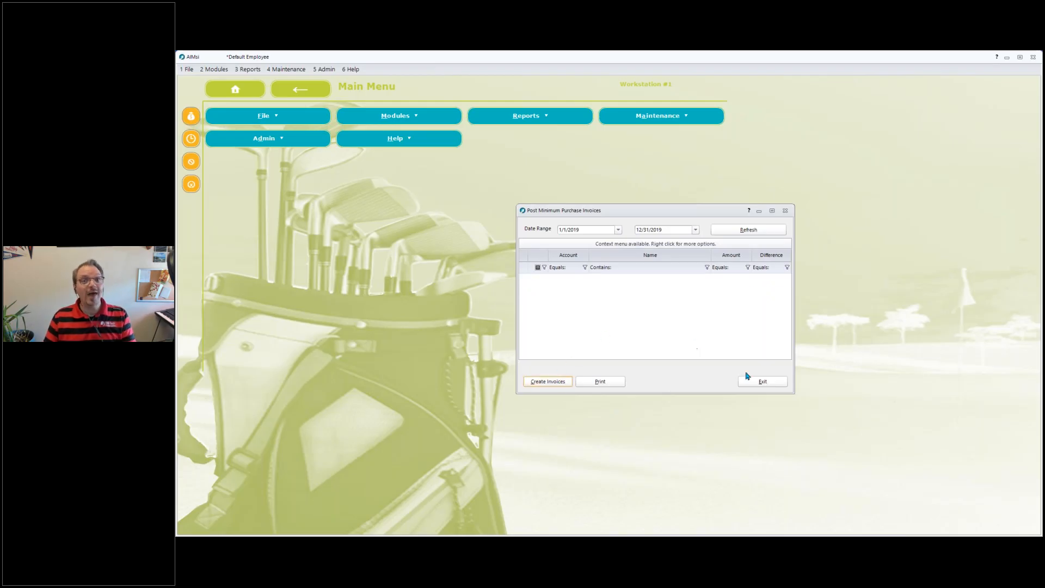
pyautogui.click(760, 382)
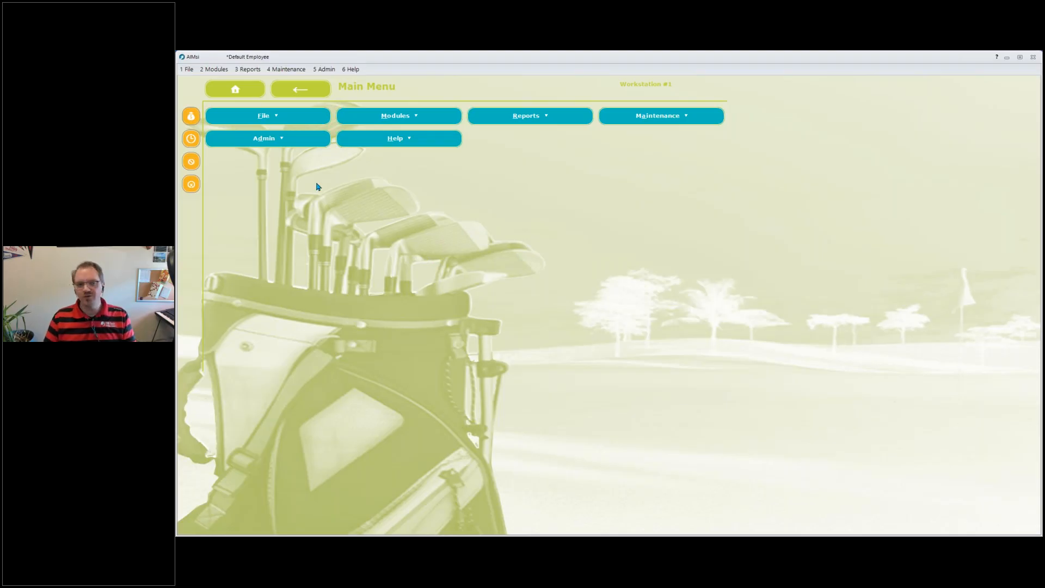
# Open Point of Sale for the member and view the charge sale in the customer history, then close it.
pyautogui.click(191, 118)
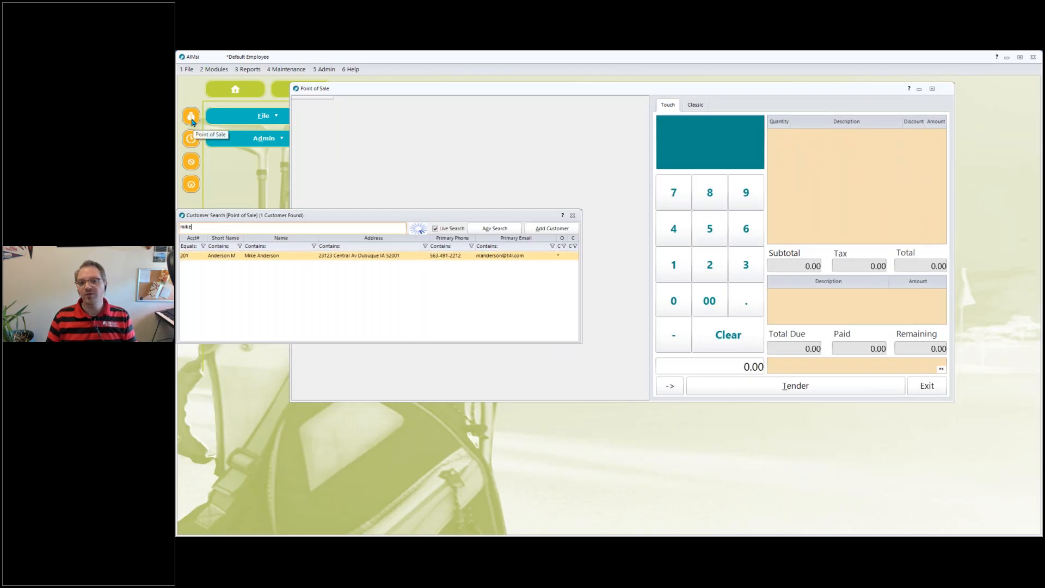
pyautogui.press('Return')
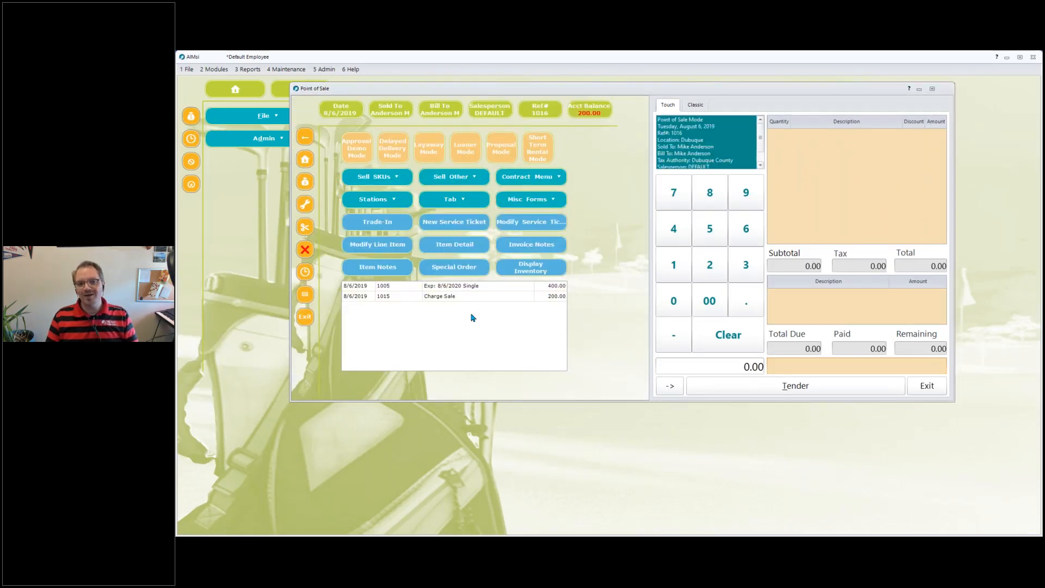
pyautogui.doubleClick(451, 299)
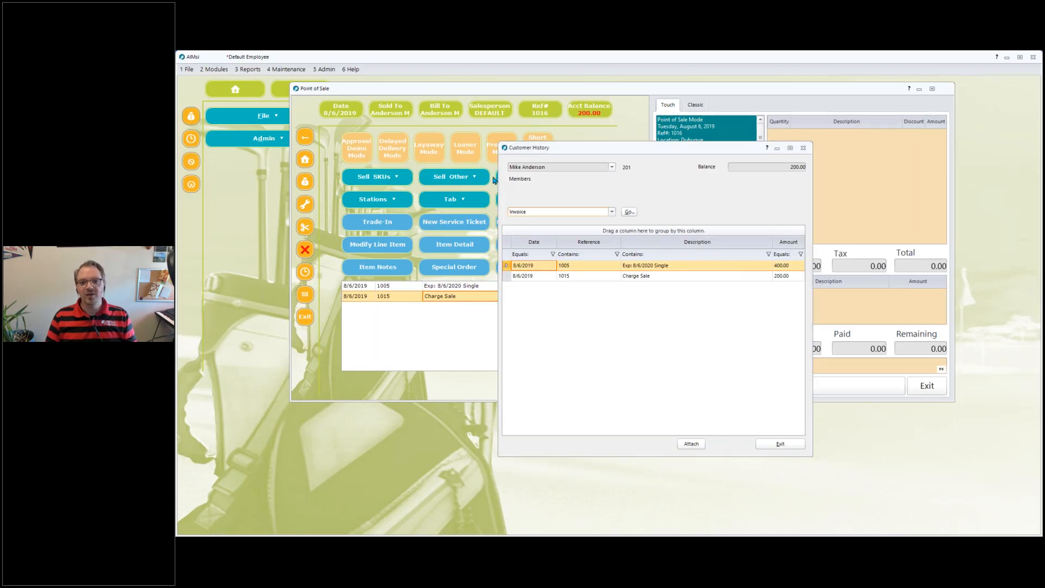
pyautogui.click(803, 148)
# Pay charge sale invoice 1015 with an on-account payment and save it.
pyautogui.click(524, 201)
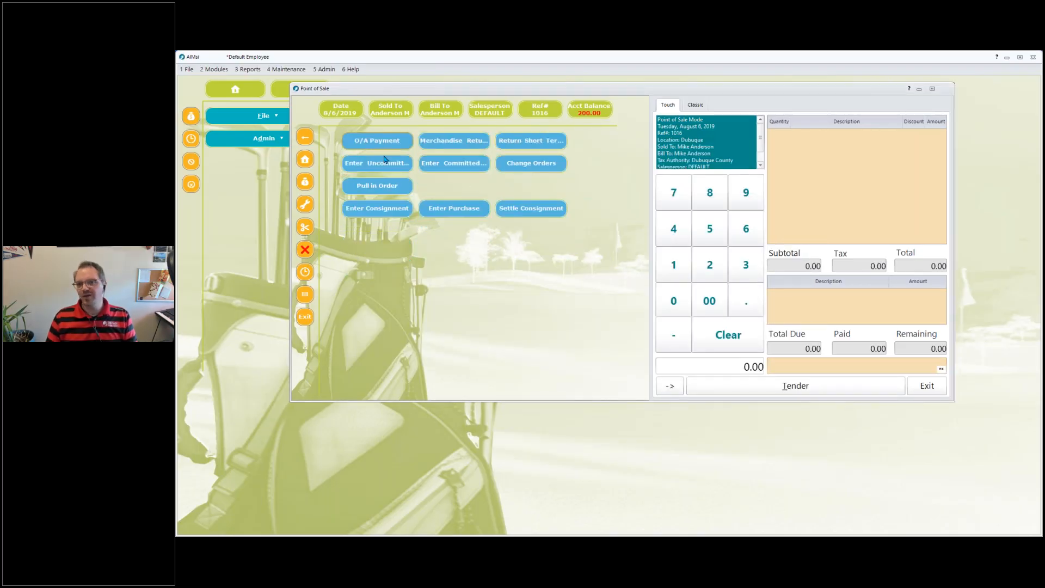
pyautogui.click(377, 140)
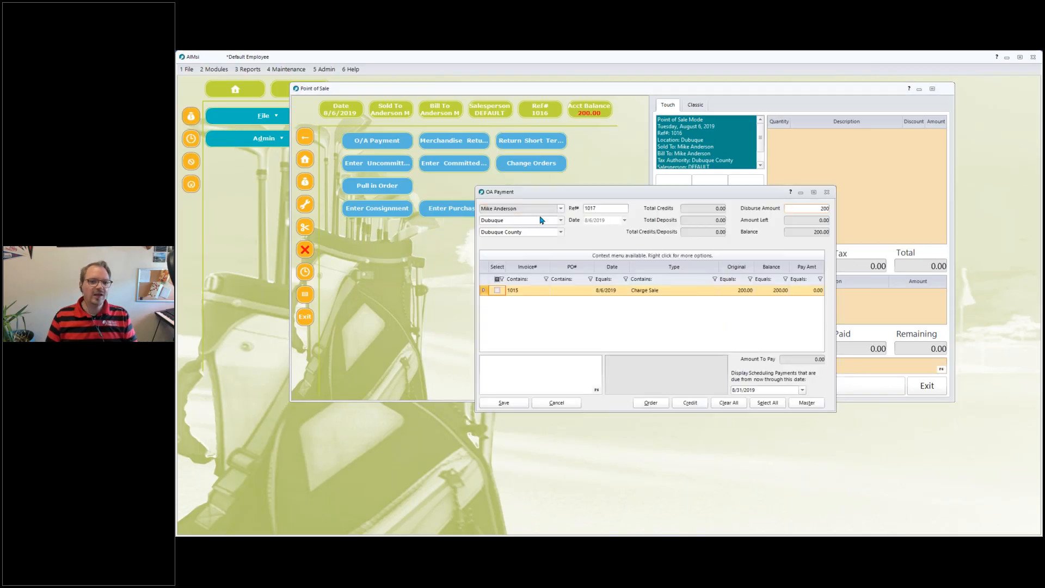
pyautogui.click(497, 291)
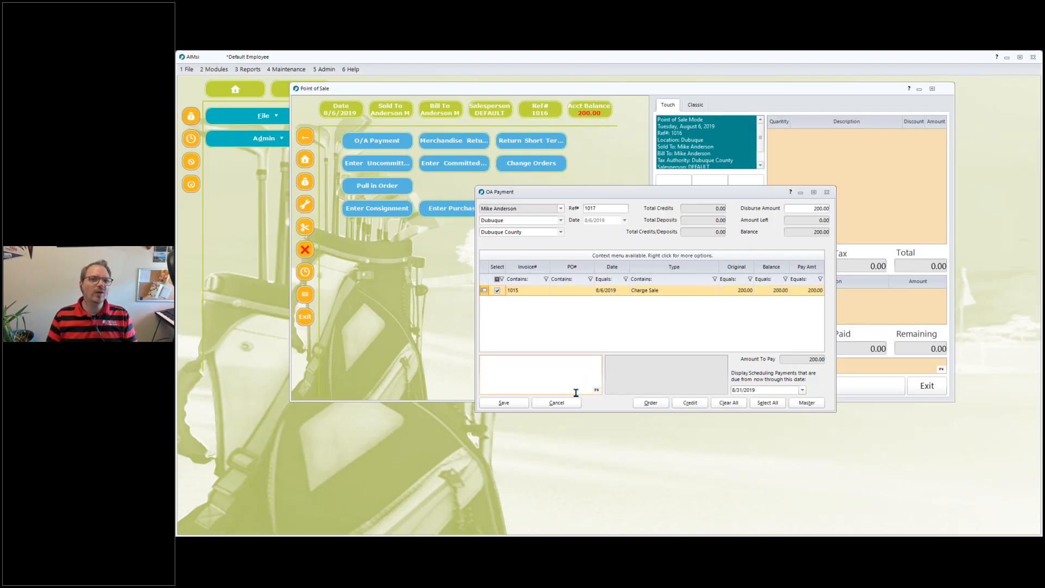
pyautogui.click(521, 403)
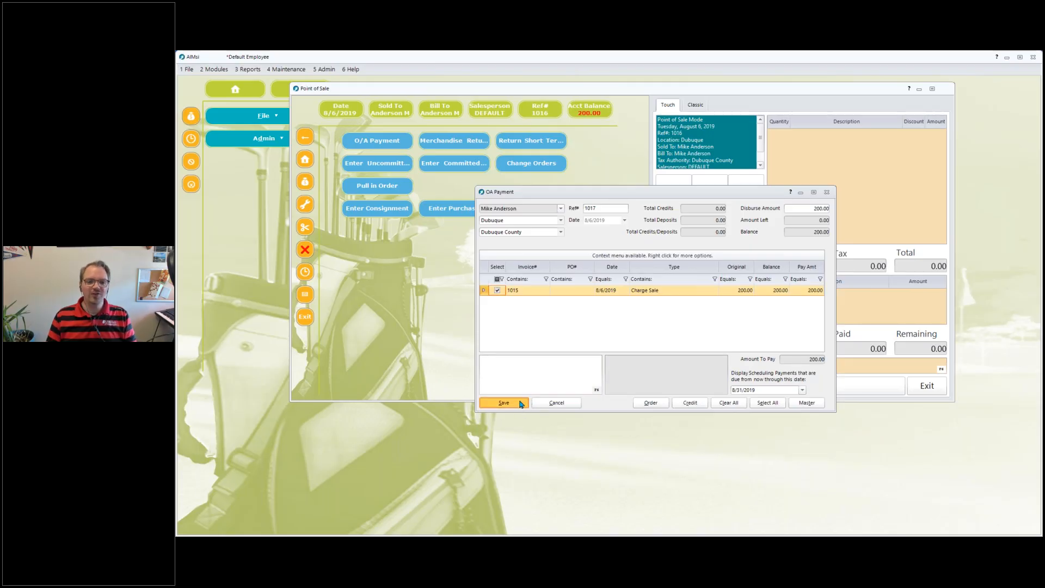